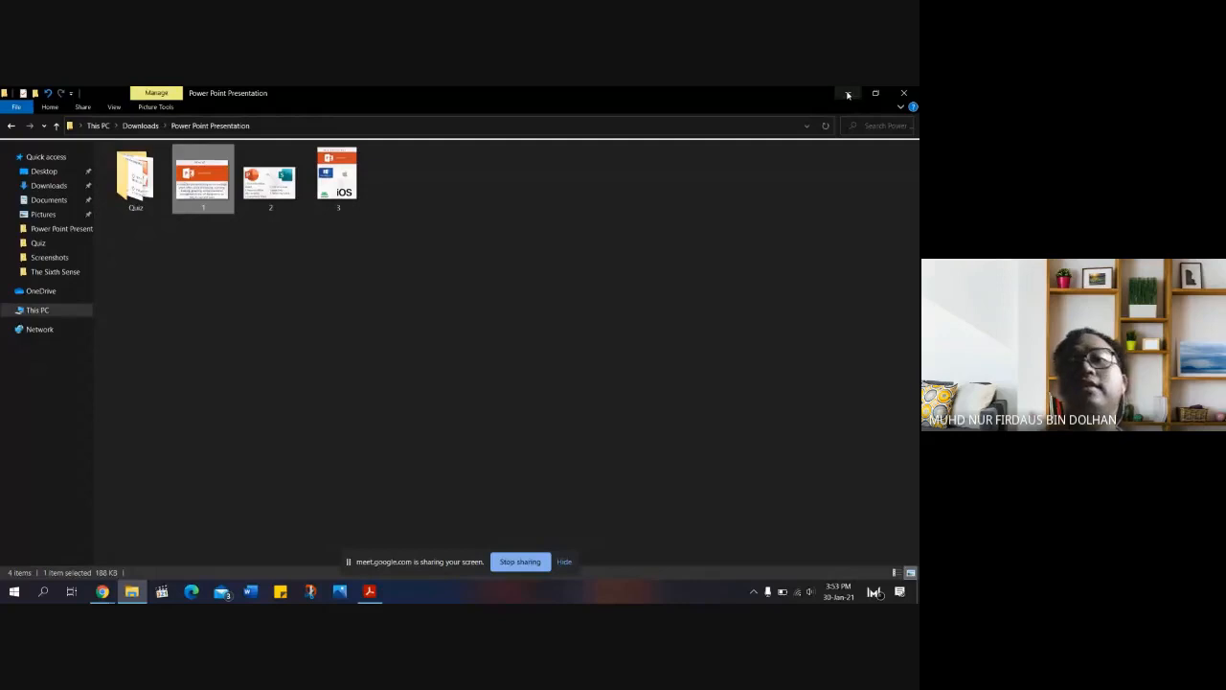
# Minimize the Power Point Presentation folder window and launch PowerPoint from the installed apps.
pyautogui.click(847, 94)
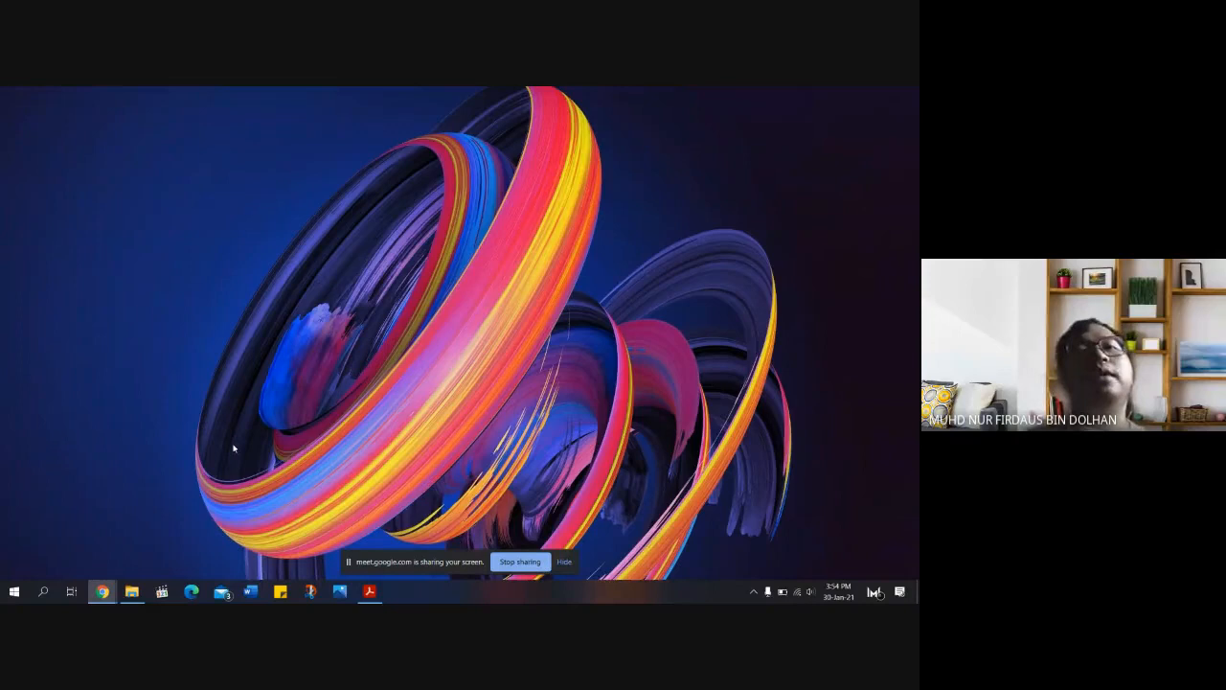
pyautogui.click(13, 596)
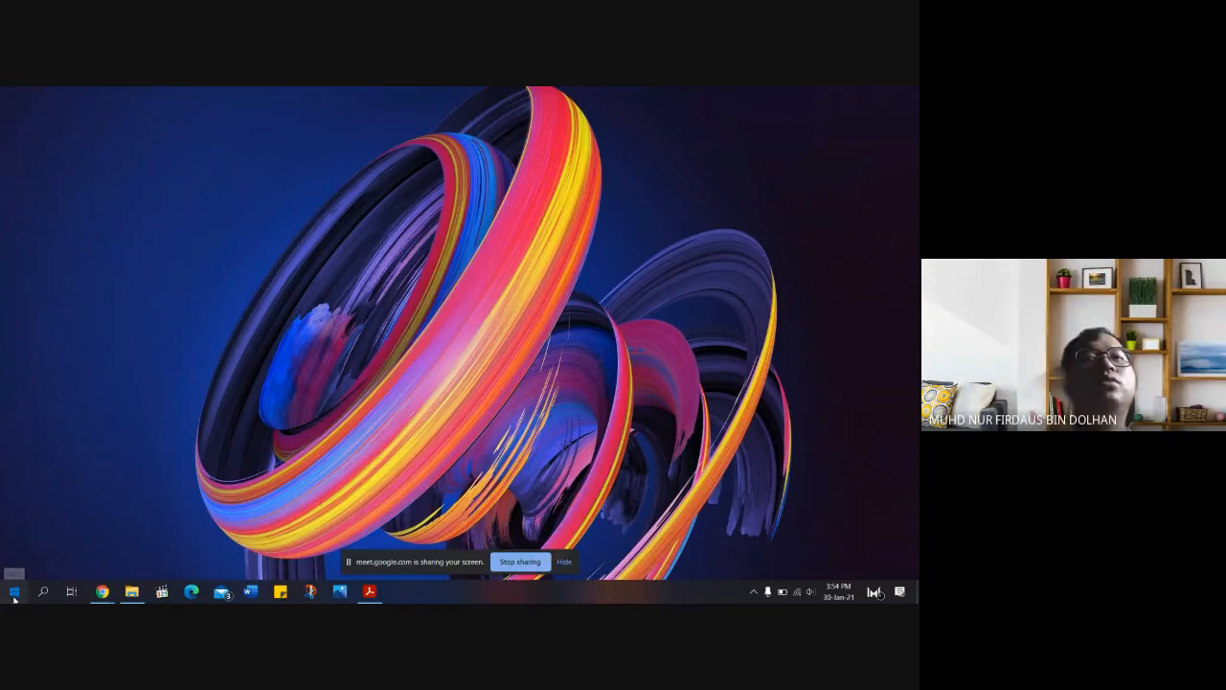
pyautogui.click(14, 593)
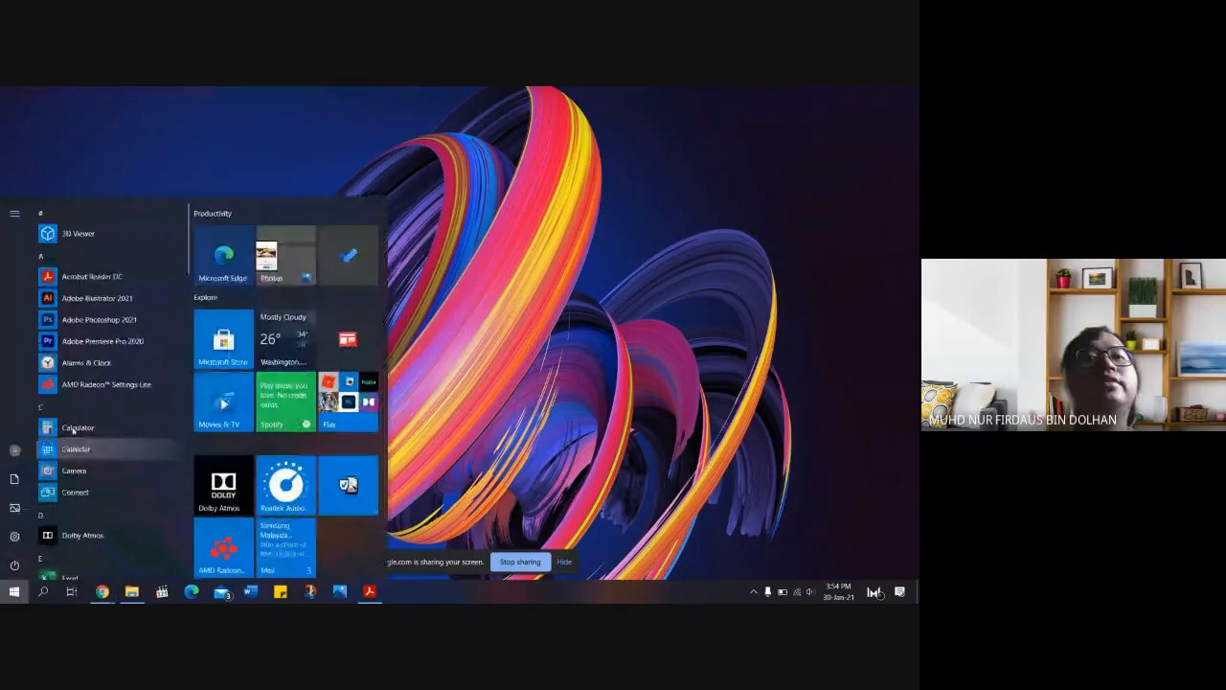
pyautogui.scroll(-5, 73, 431)
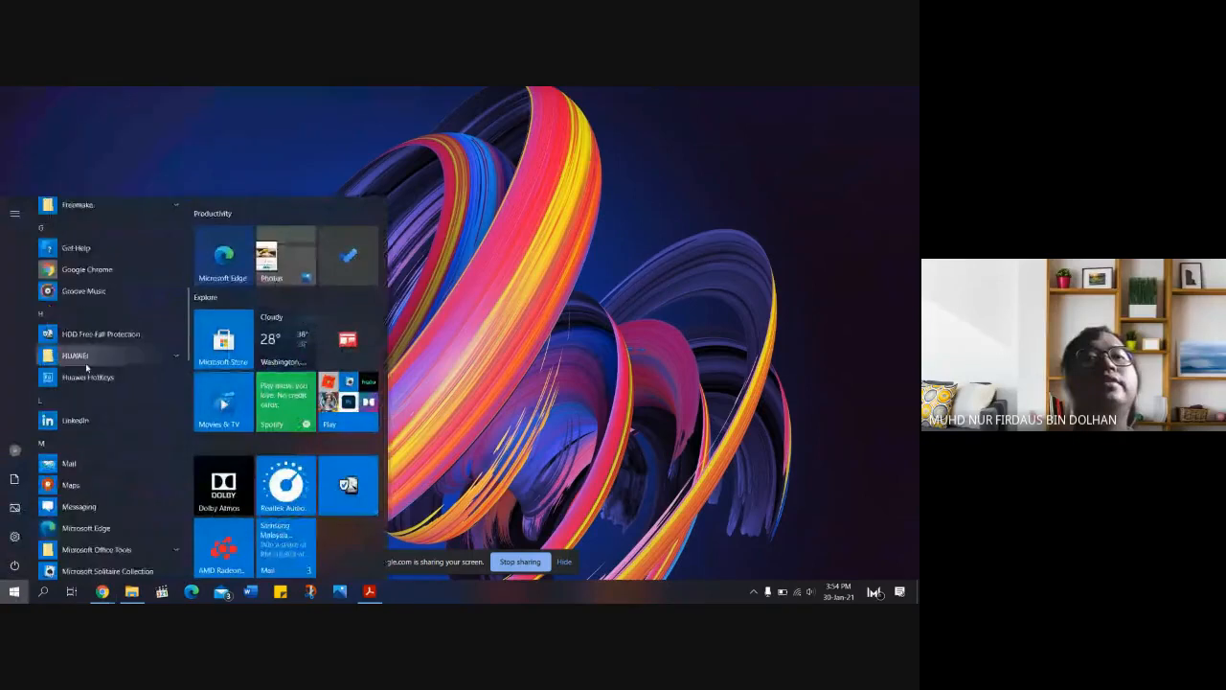
pyautogui.scroll(-3, 86, 366)
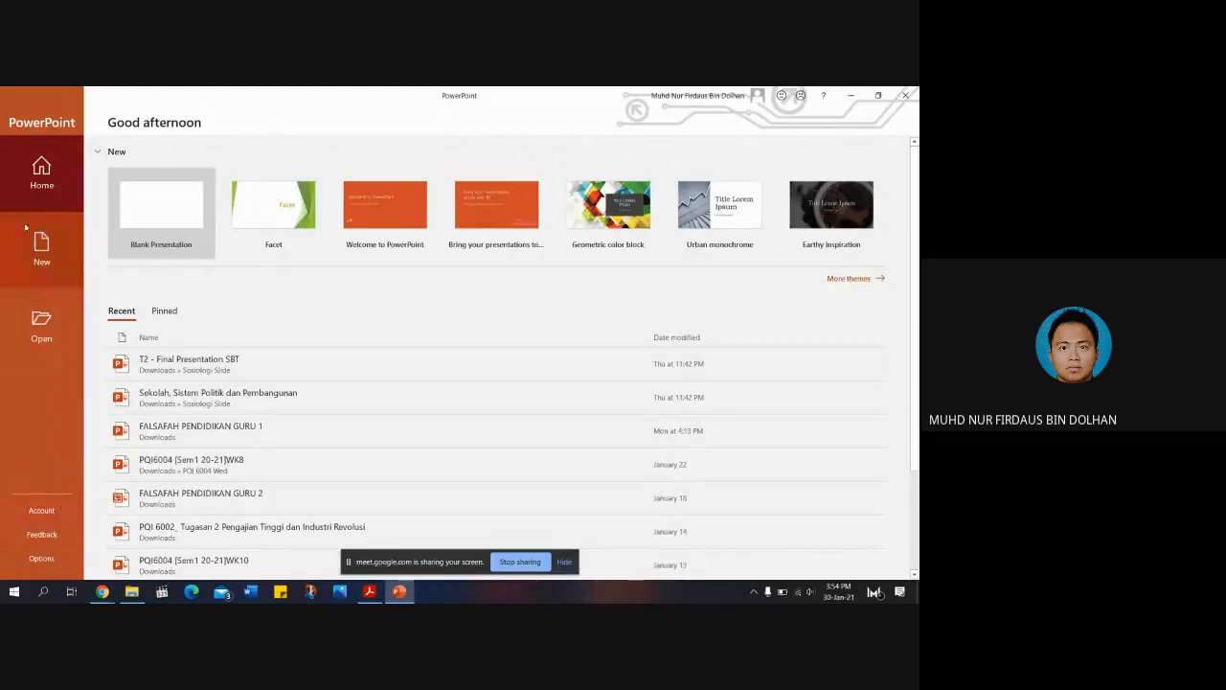
# Look over the start screen's new-presentation section and recent files, collapsing and re-expanding the template section.
pyautogui.click(98, 153)
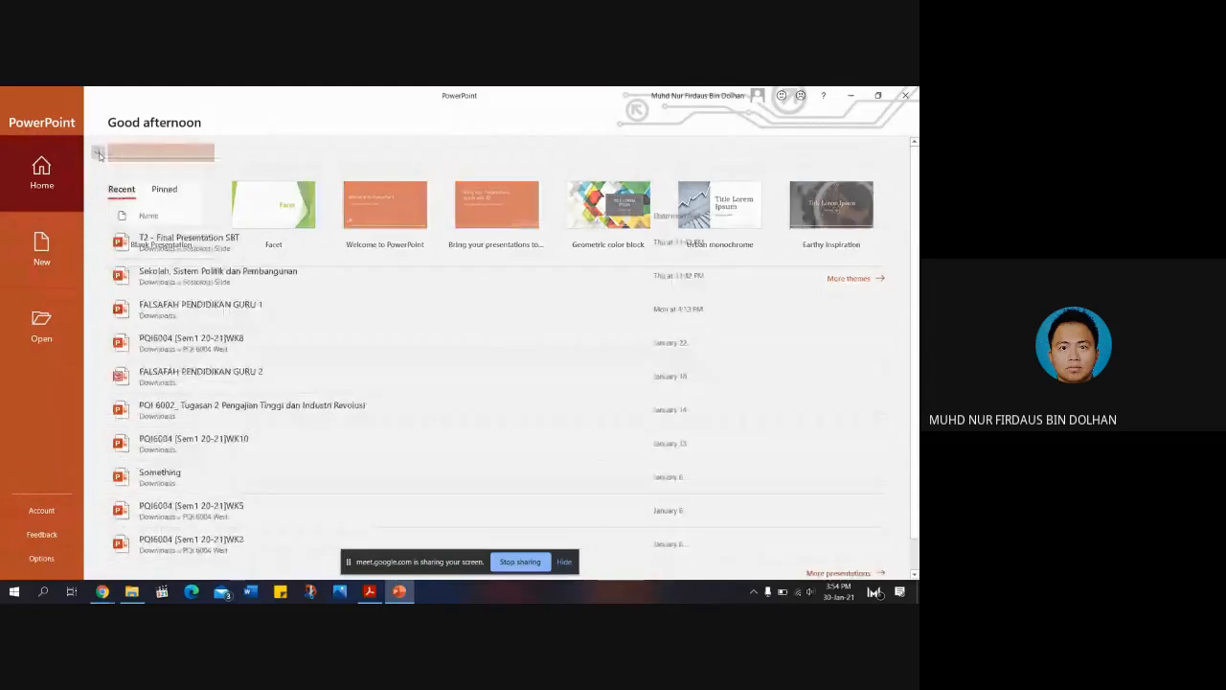
pyautogui.click(98, 152)
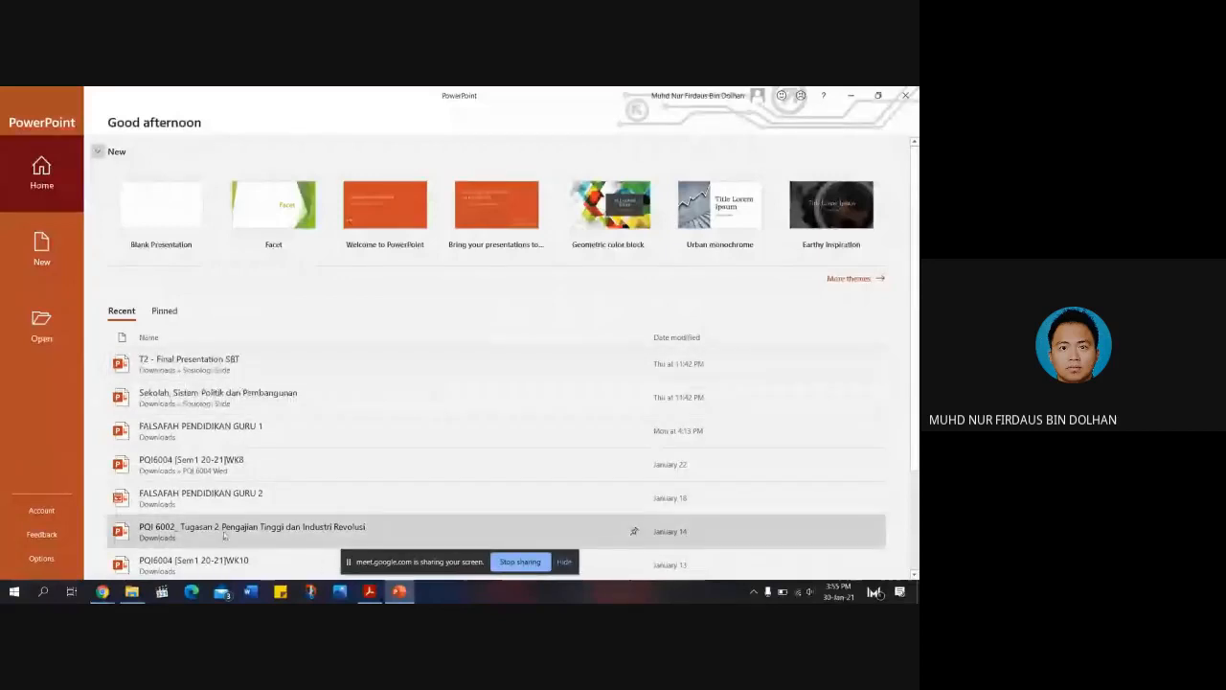
pyautogui.scroll(-1, 226, 532)
pyautogui.scroll(-3, 231, 486)
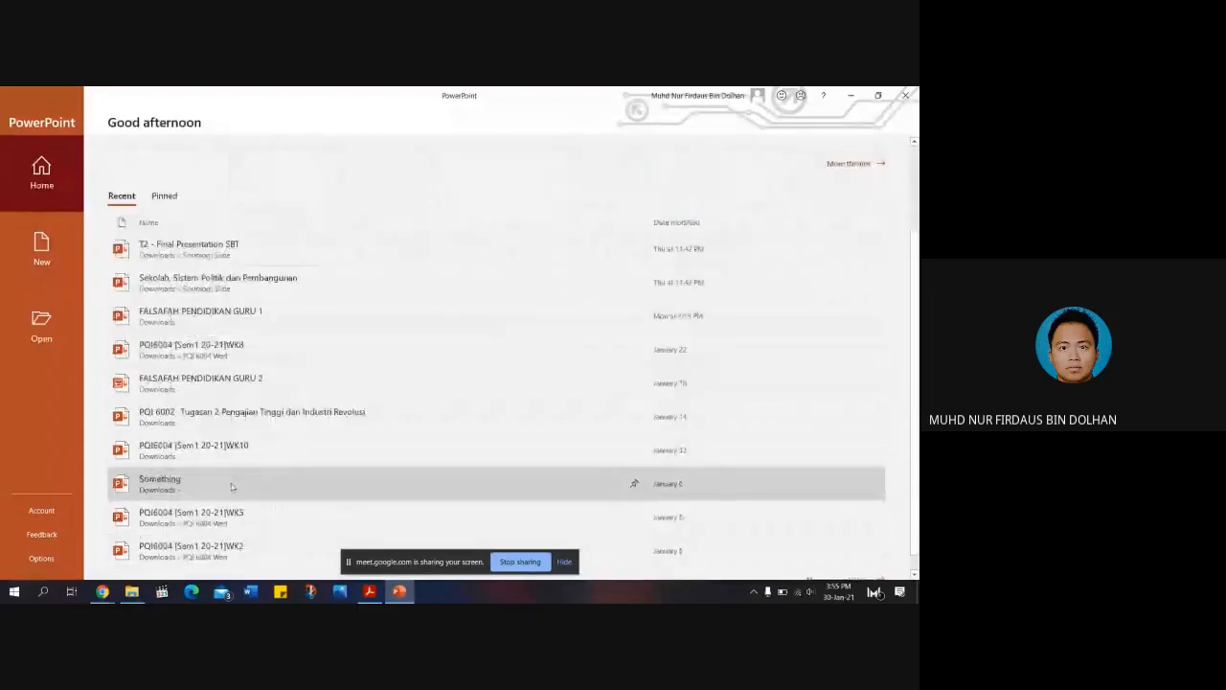
pyautogui.scroll(3, 230, 487)
pyautogui.scroll(1, 231, 486)
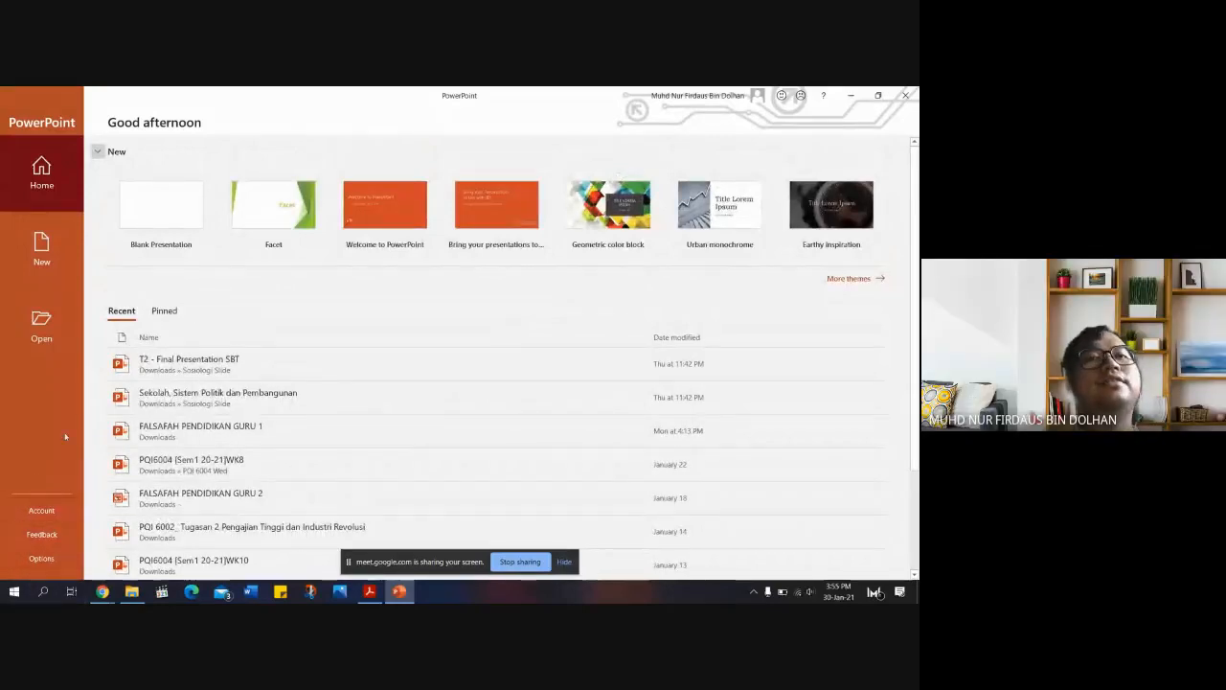
# Review the account and product information, as well as the available feedback choices.
pyautogui.click(49, 515)
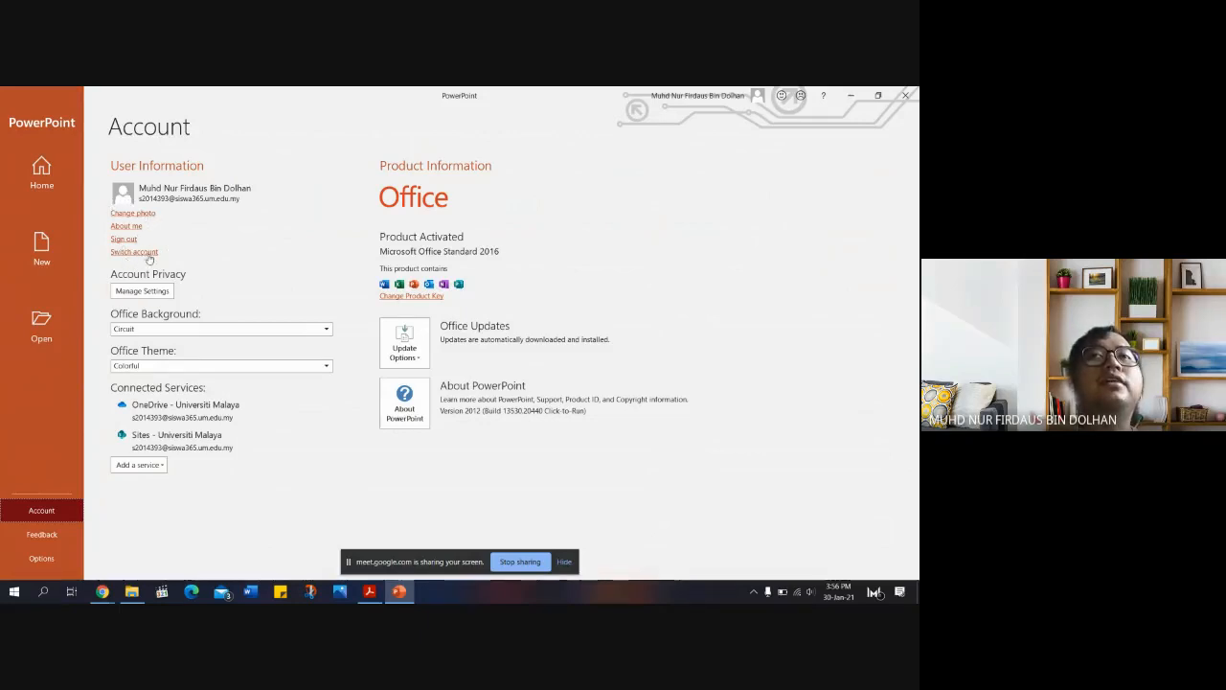
pyautogui.click(48, 535)
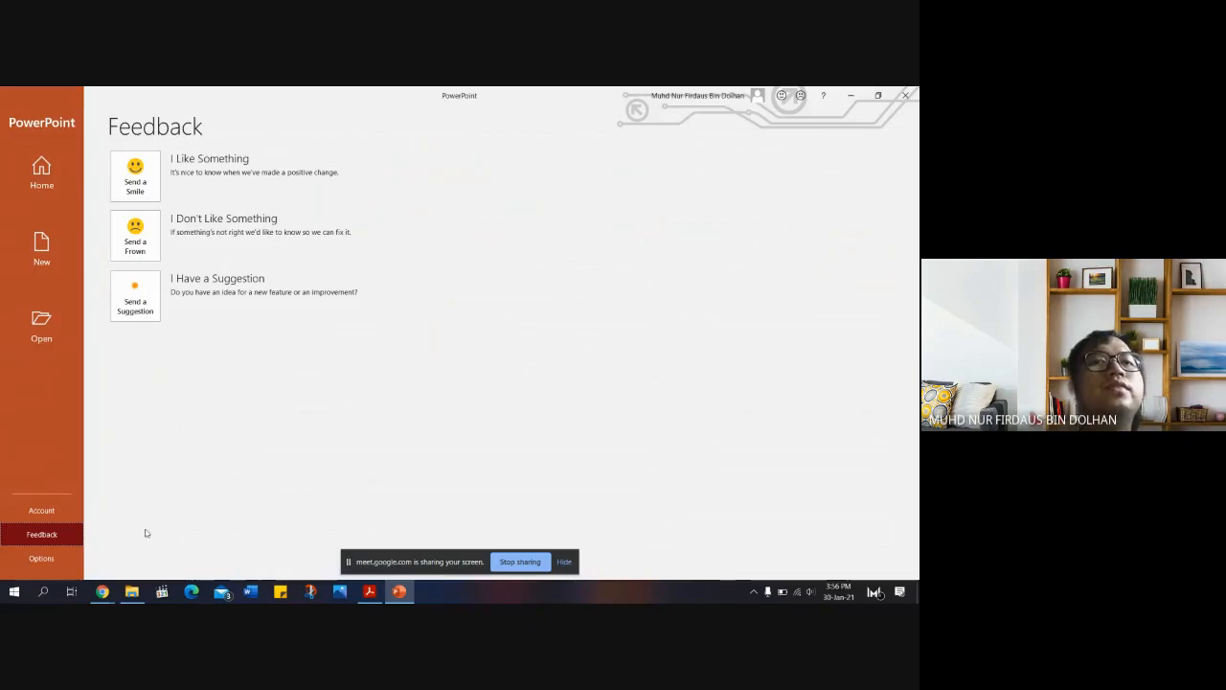
# Examine the PowerPoint Options categories, including Language, Save, Proofing, Customize Ribbon, Add-ins and Trust Center, and close them without changes.
pyautogui.click(58, 565)
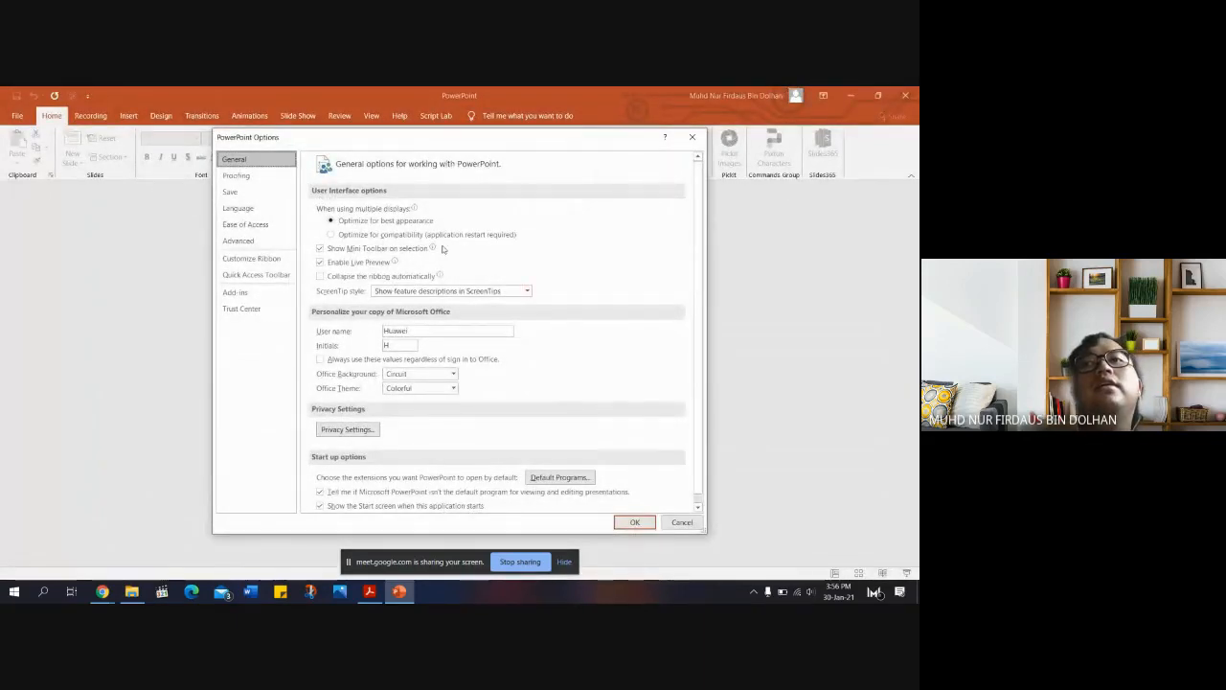
pyautogui.click(252, 209)
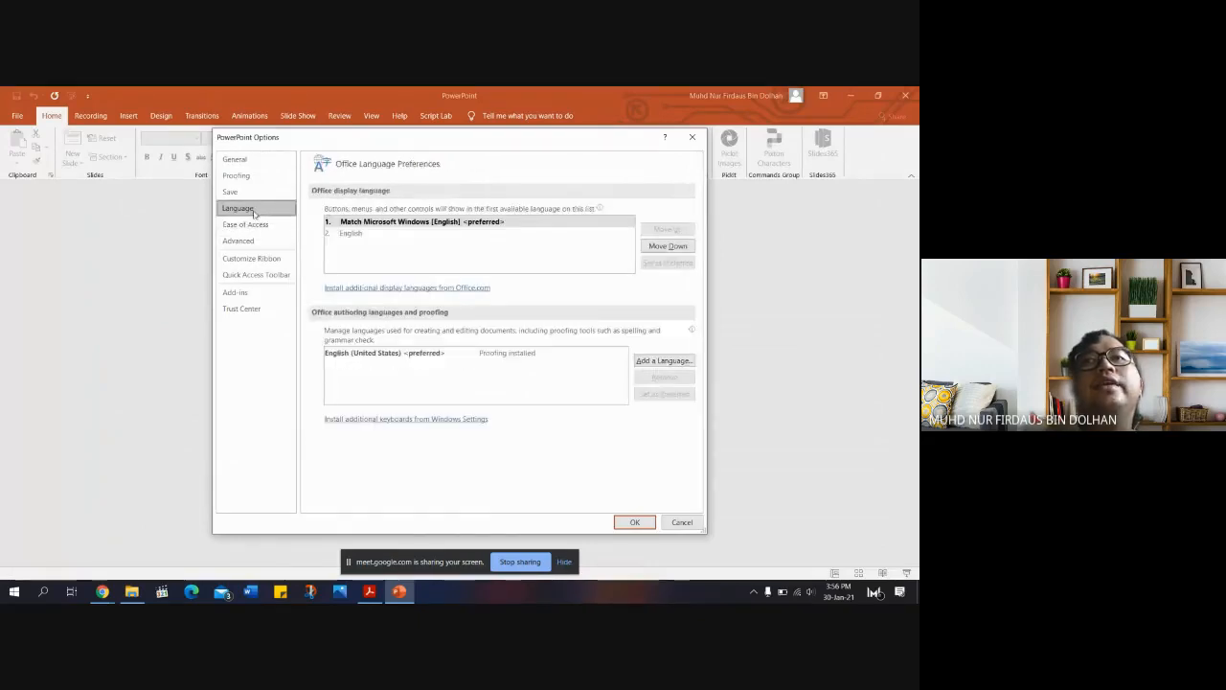
pyautogui.click(247, 192)
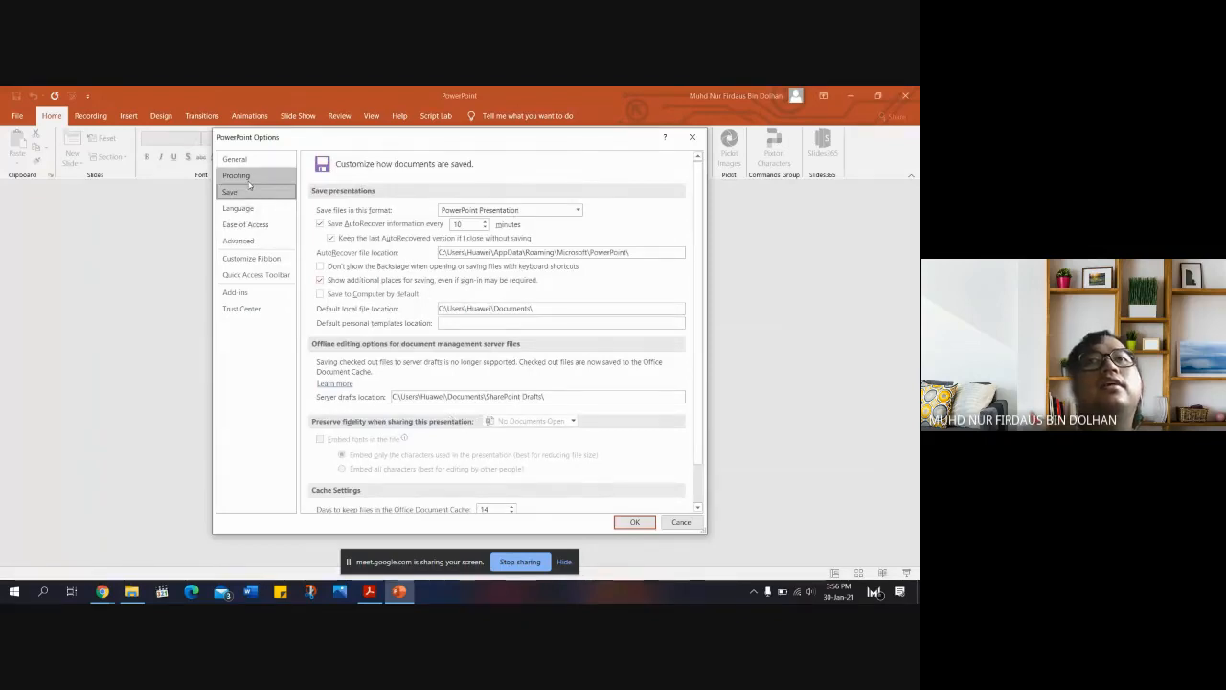
pyautogui.click(240, 176)
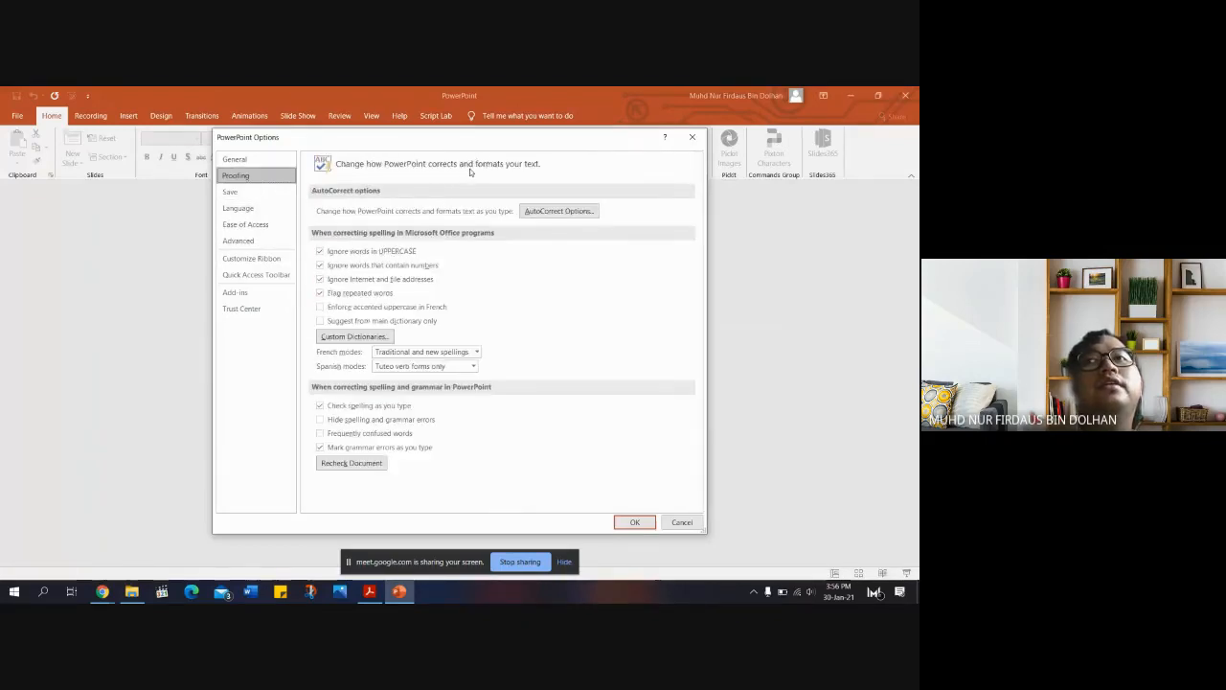
pyautogui.click(254, 244)
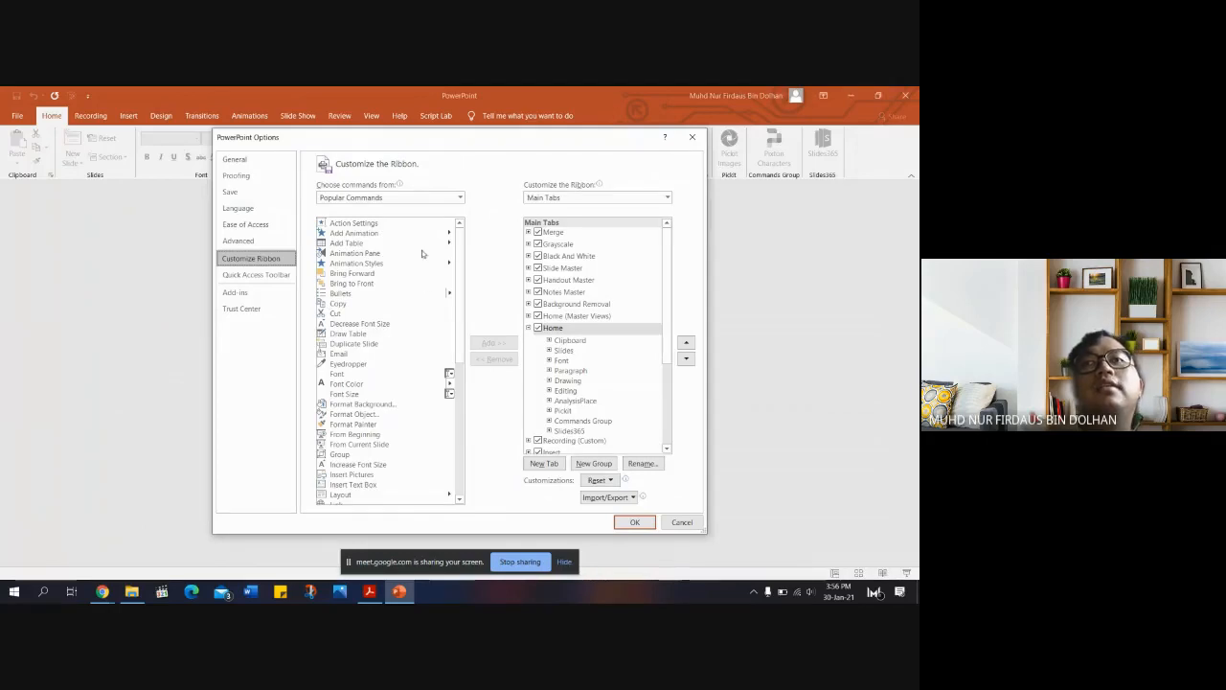
pyautogui.click(256, 274)
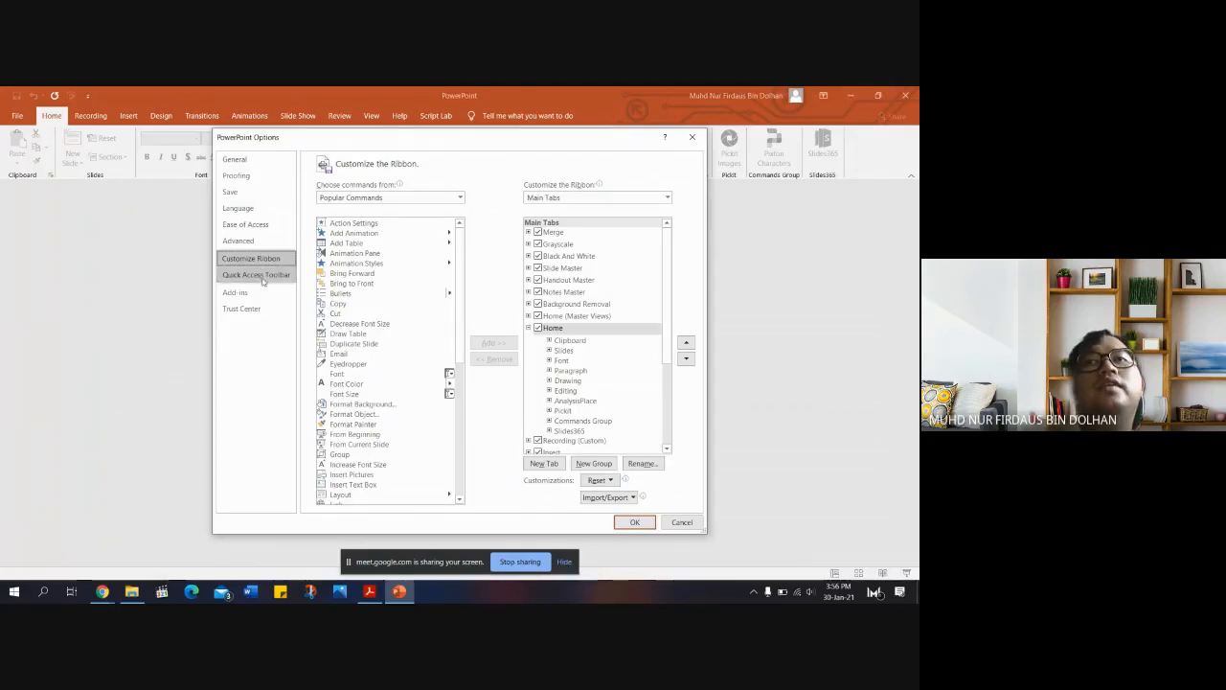
pyautogui.click(239, 292)
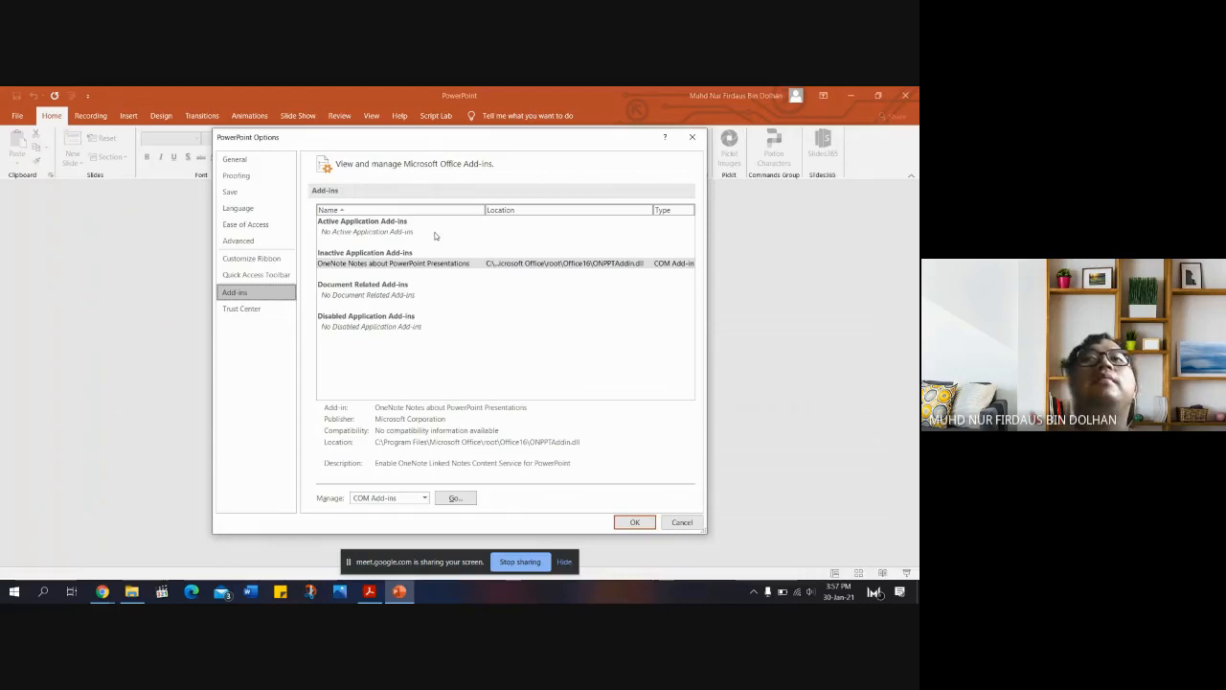
pyautogui.click(267, 312)
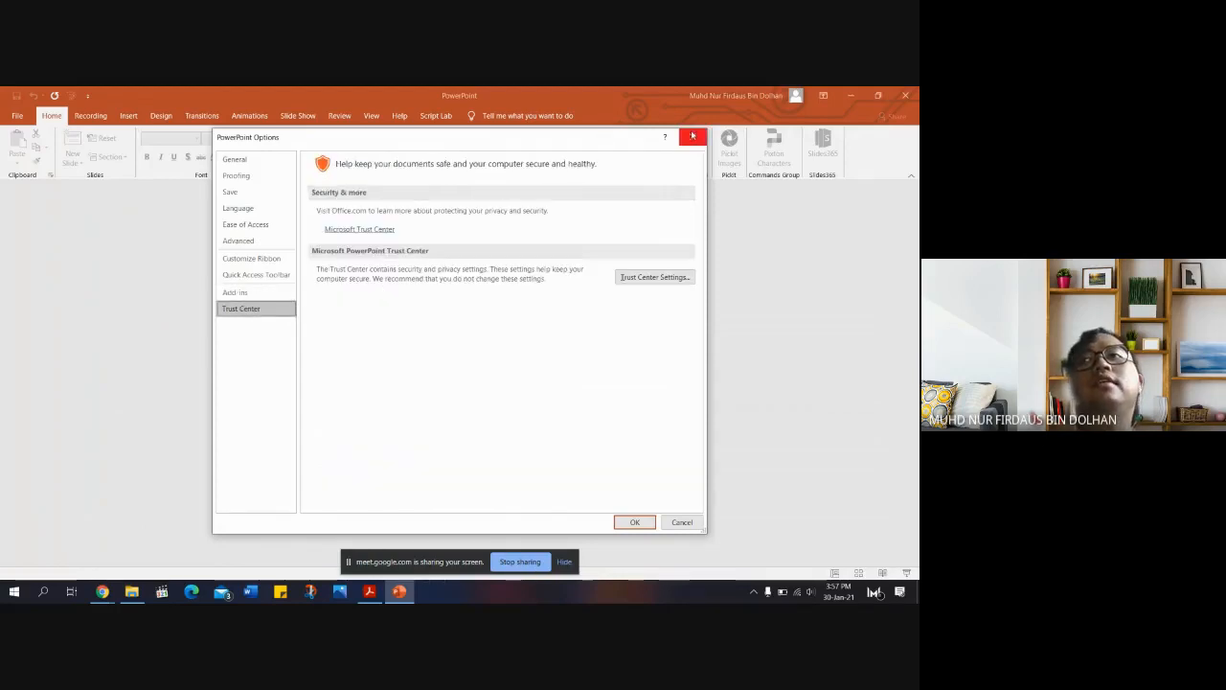
pyautogui.click(692, 135)
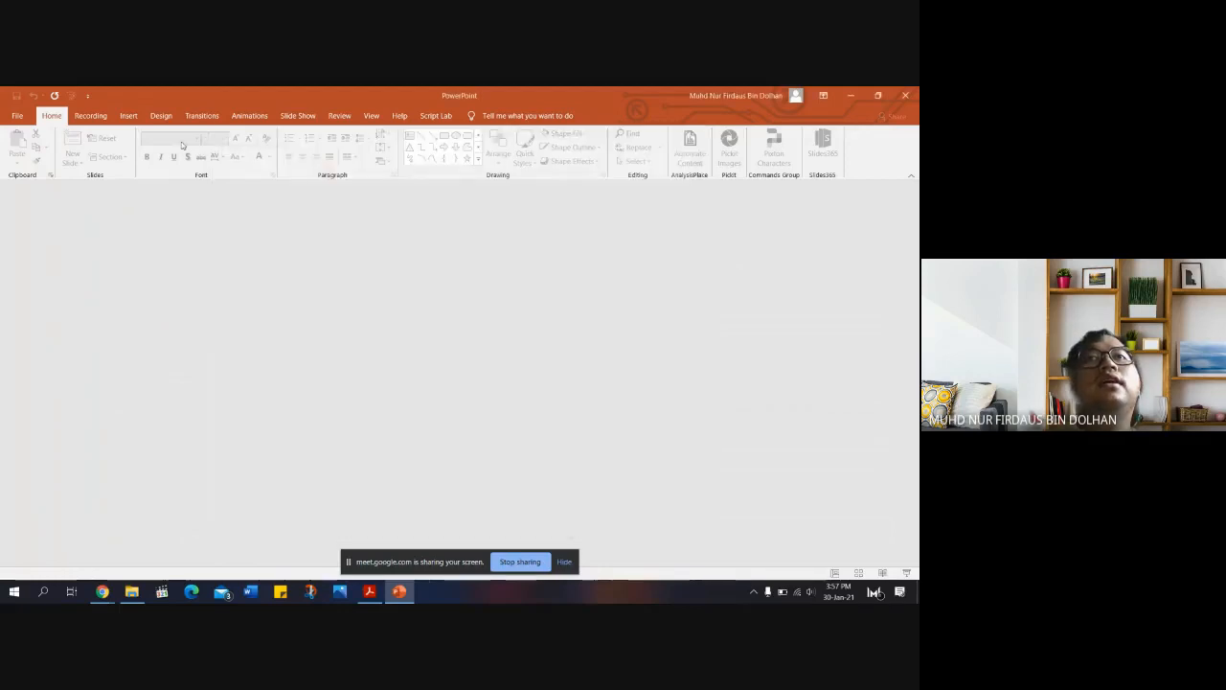
# Browse the gallery of templates available for starting a new presentation.
pyautogui.click(17, 115)
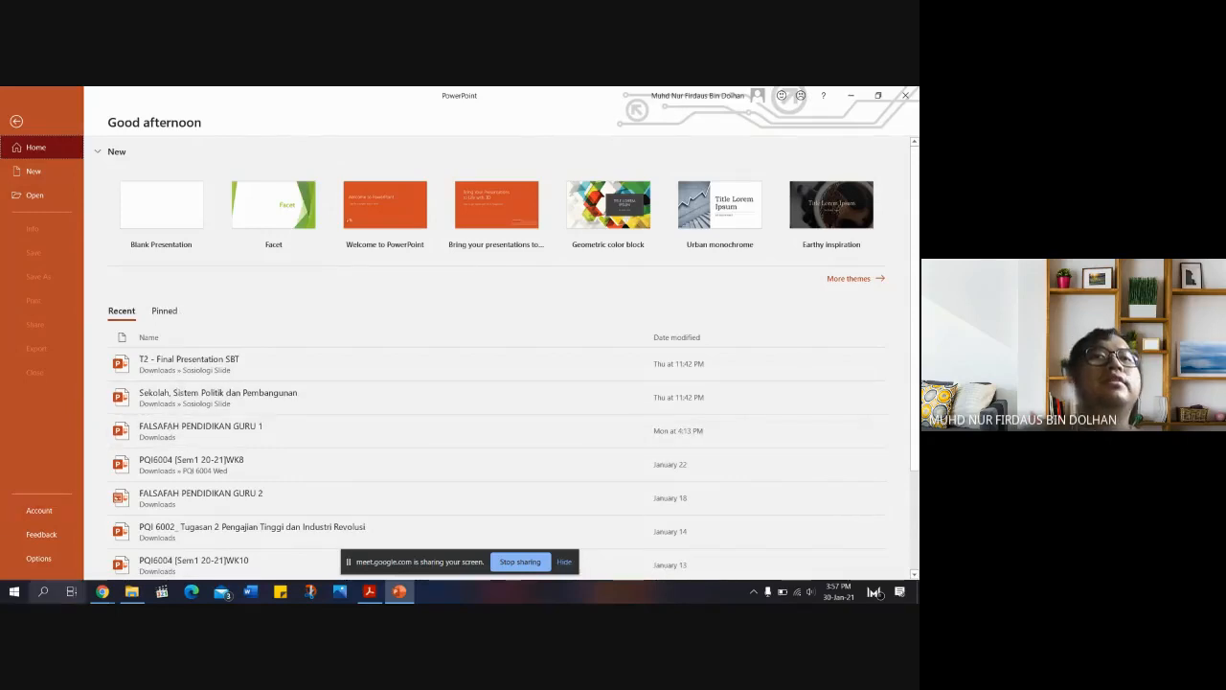
pyautogui.click(15, 122)
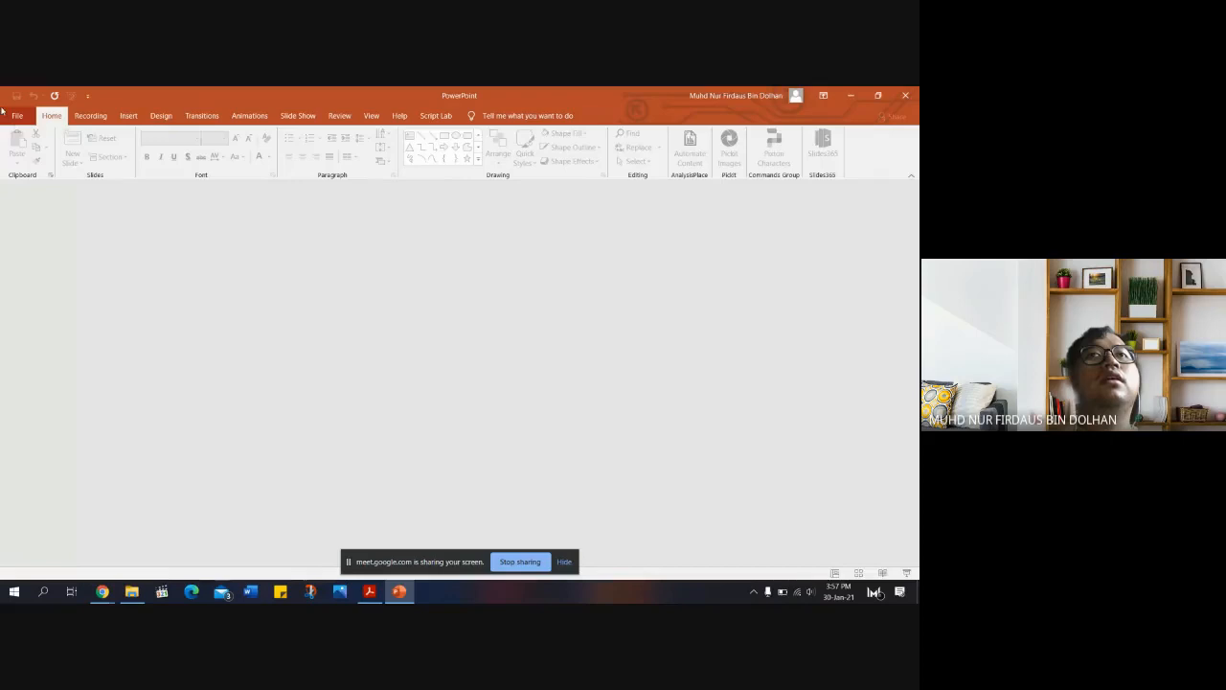
pyautogui.click(14, 114)
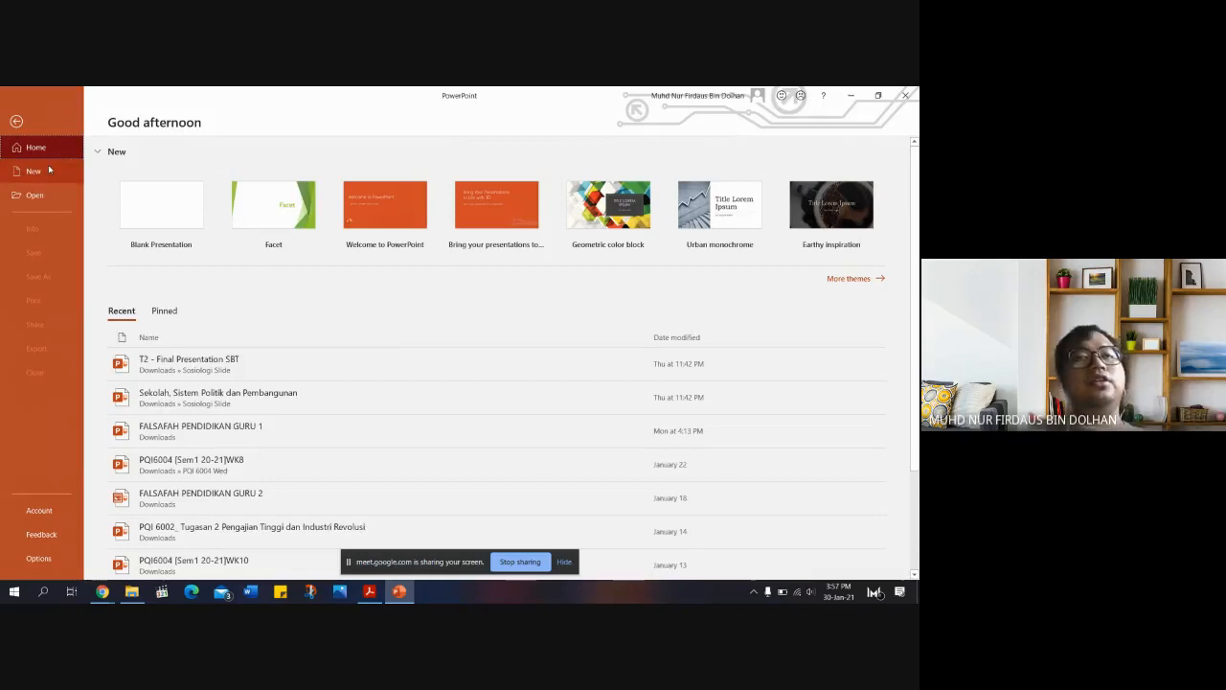
pyautogui.click(36, 172)
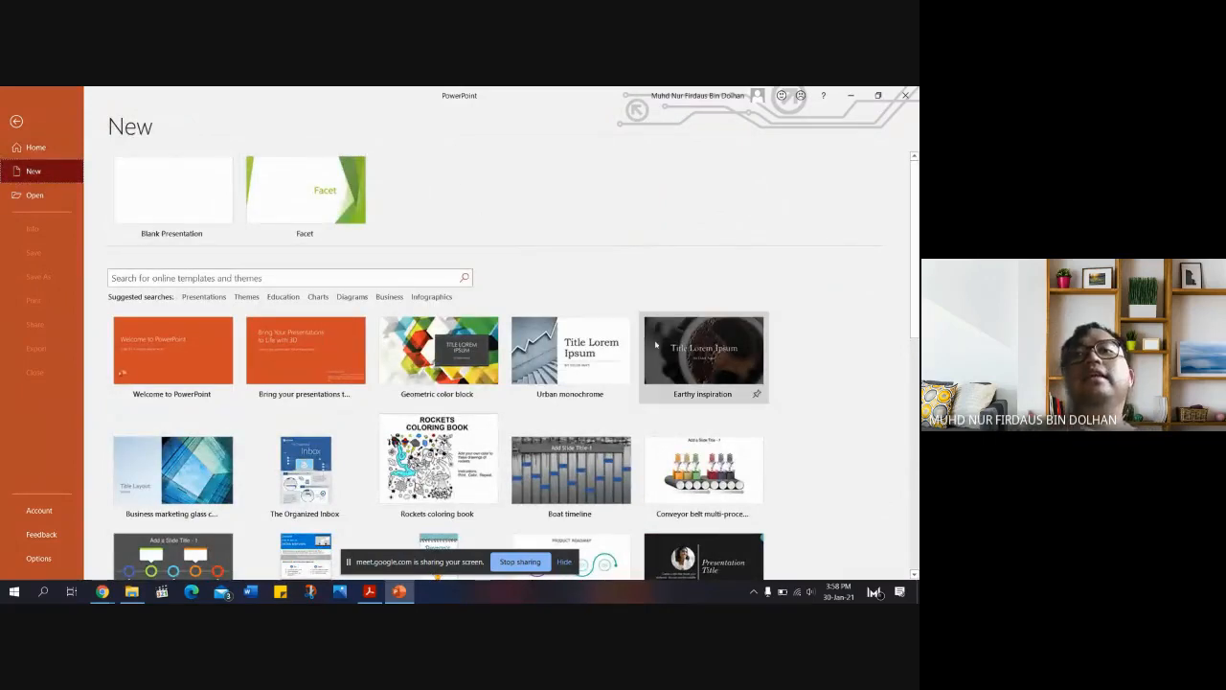
pyautogui.scroll(-2, 661, 340)
pyautogui.scroll(-5, 656, 345)
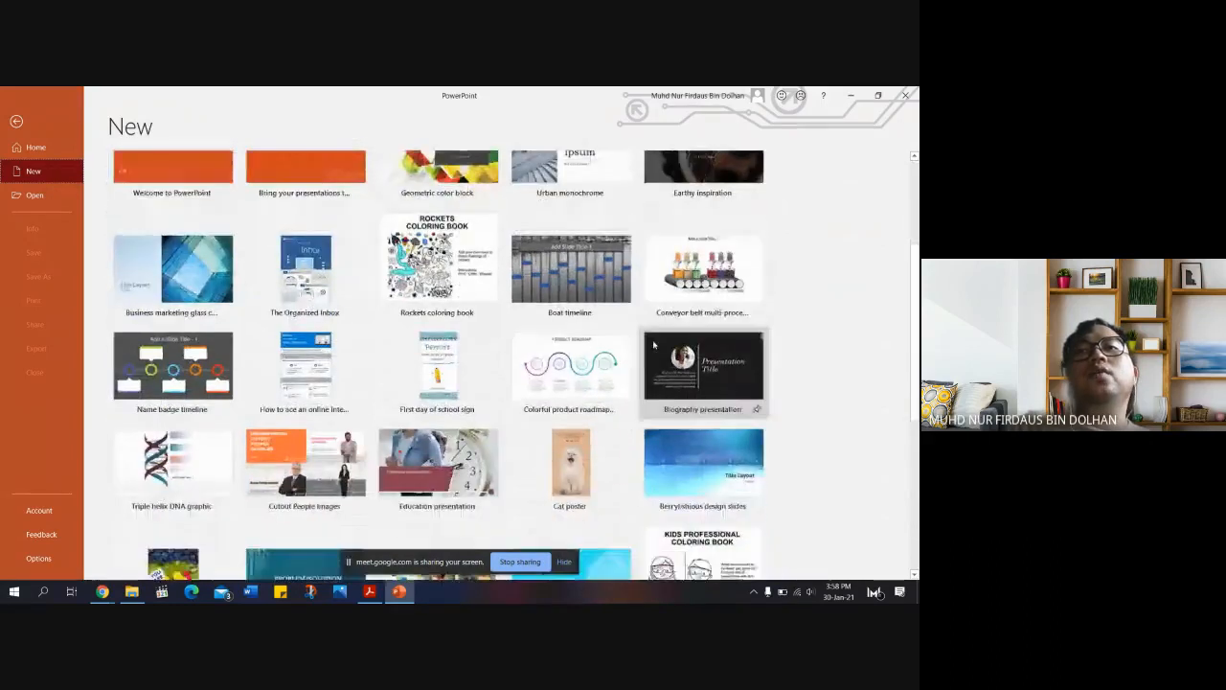
pyautogui.scroll(-1, 654, 345)
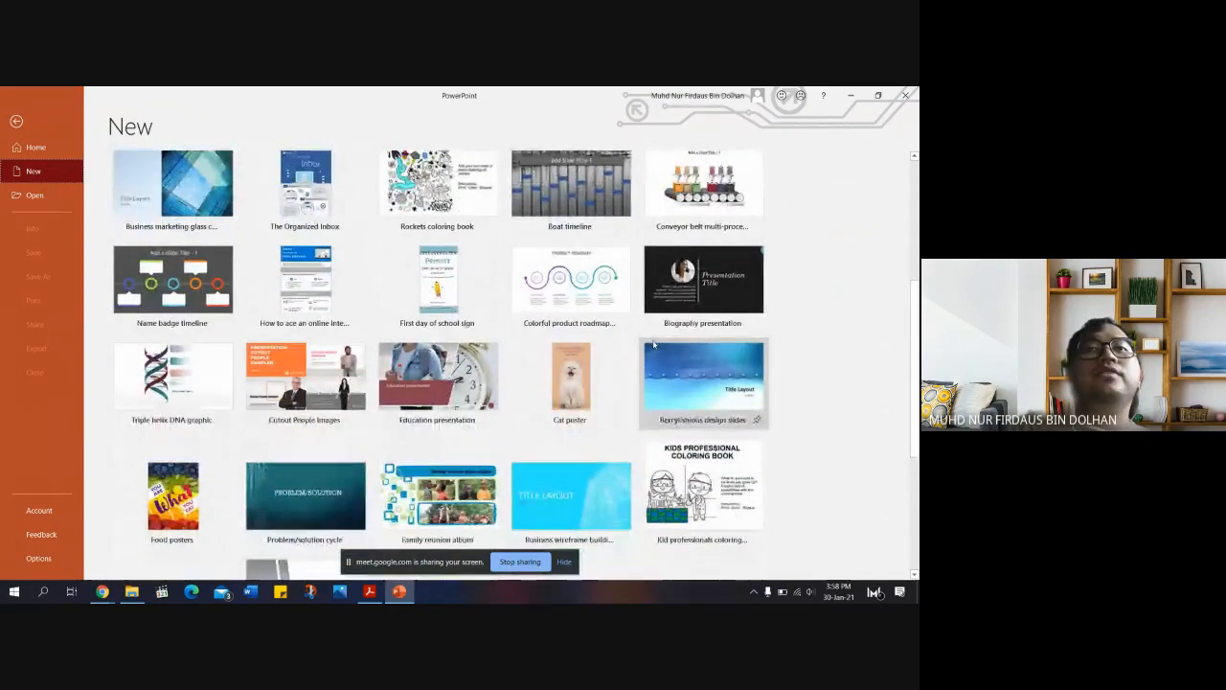
pyautogui.scroll(8, 654, 345)
pyautogui.scroll(-10, 654, 344)
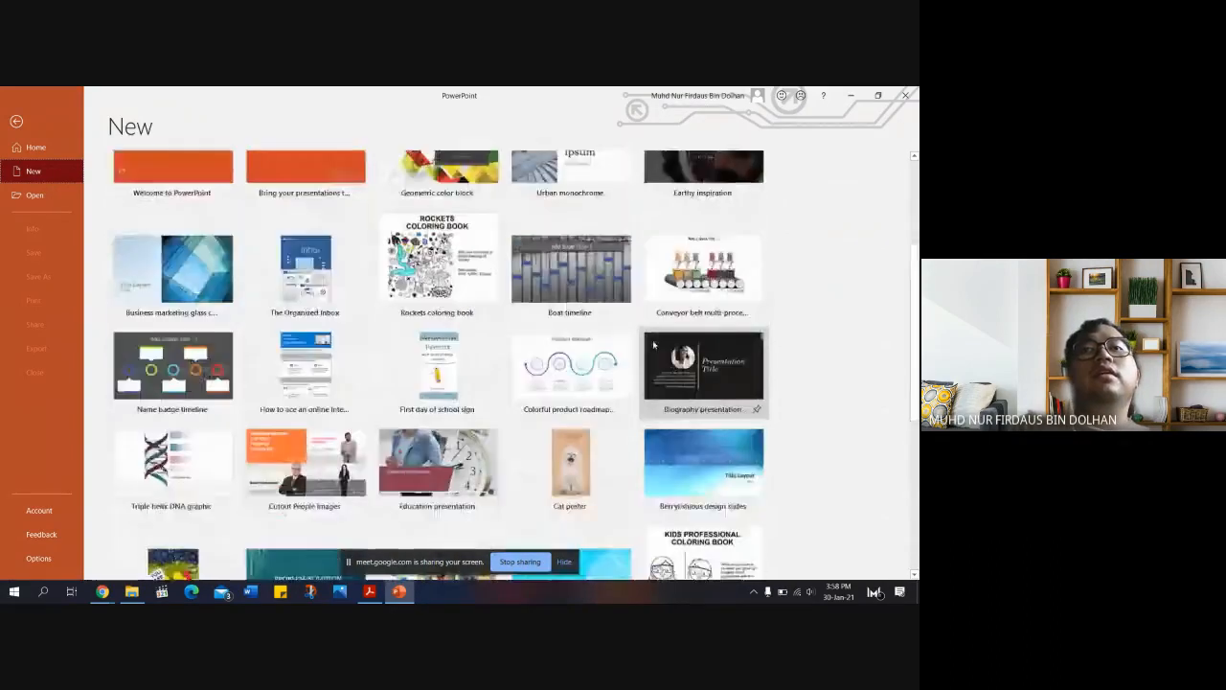
pyautogui.scroll(-1, 654, 345)
pyautogui.scroll(10, 653, 346)
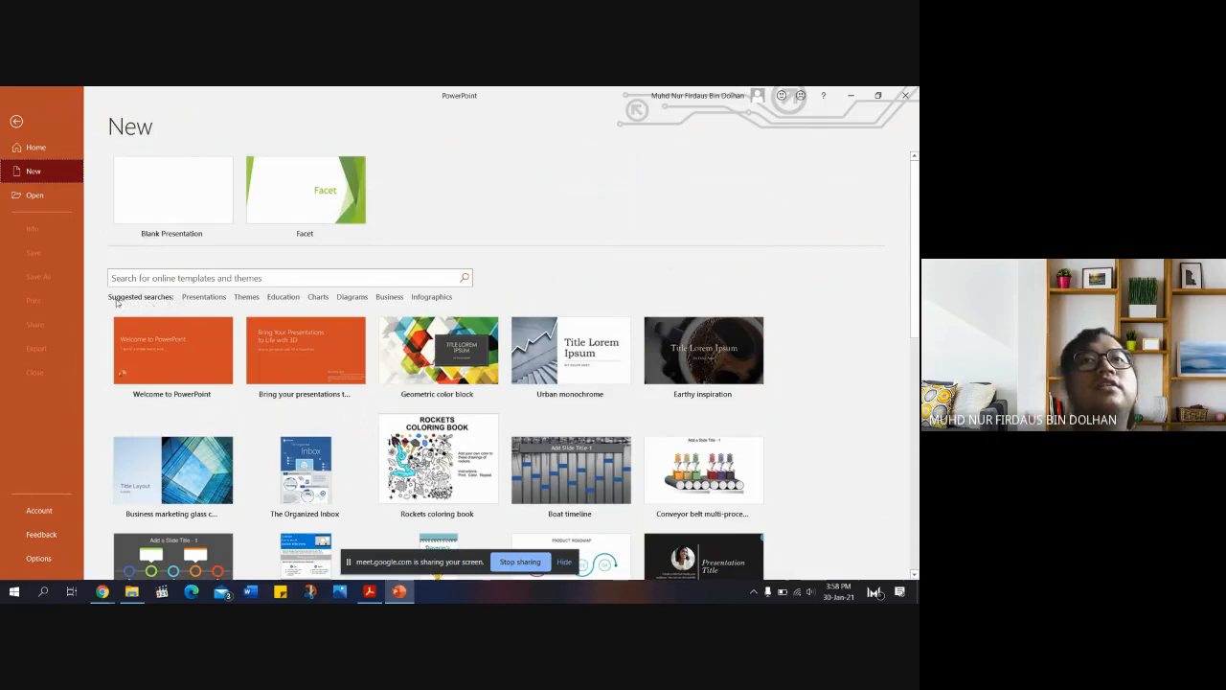
# Browse the online templates under the suggested search Presentations, and return to the main template gallery.
pyautogui.click(200, 299)
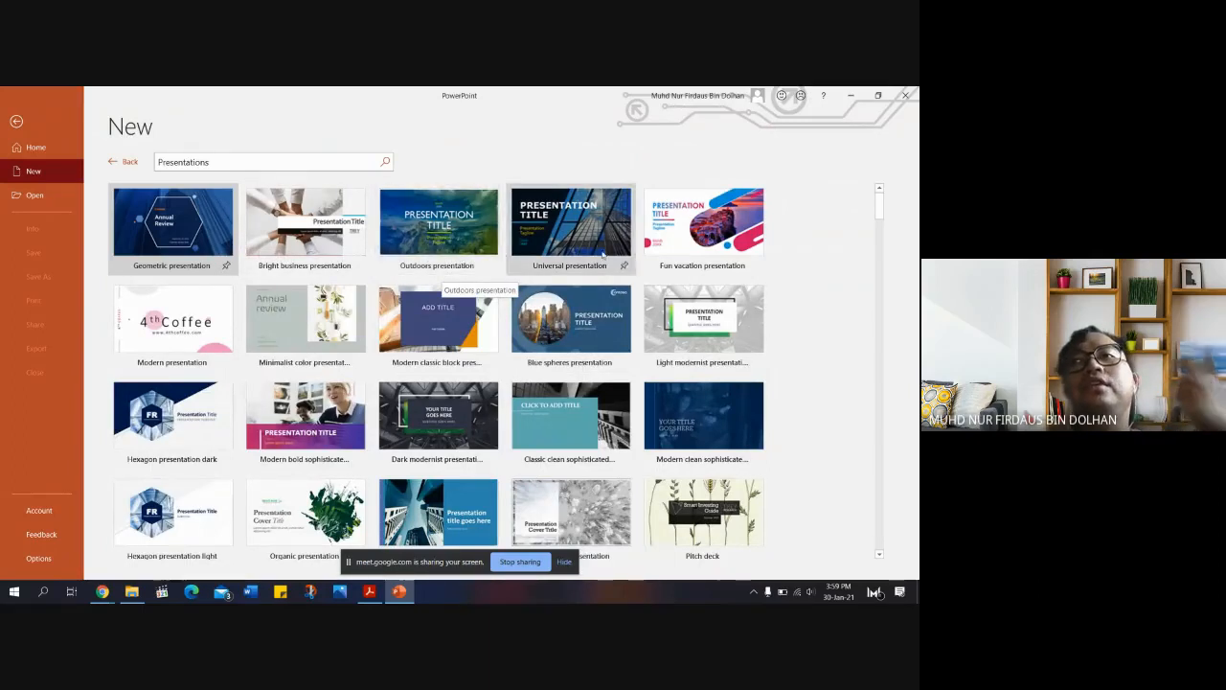
pyautogui.scroll(-5, 642, 288)
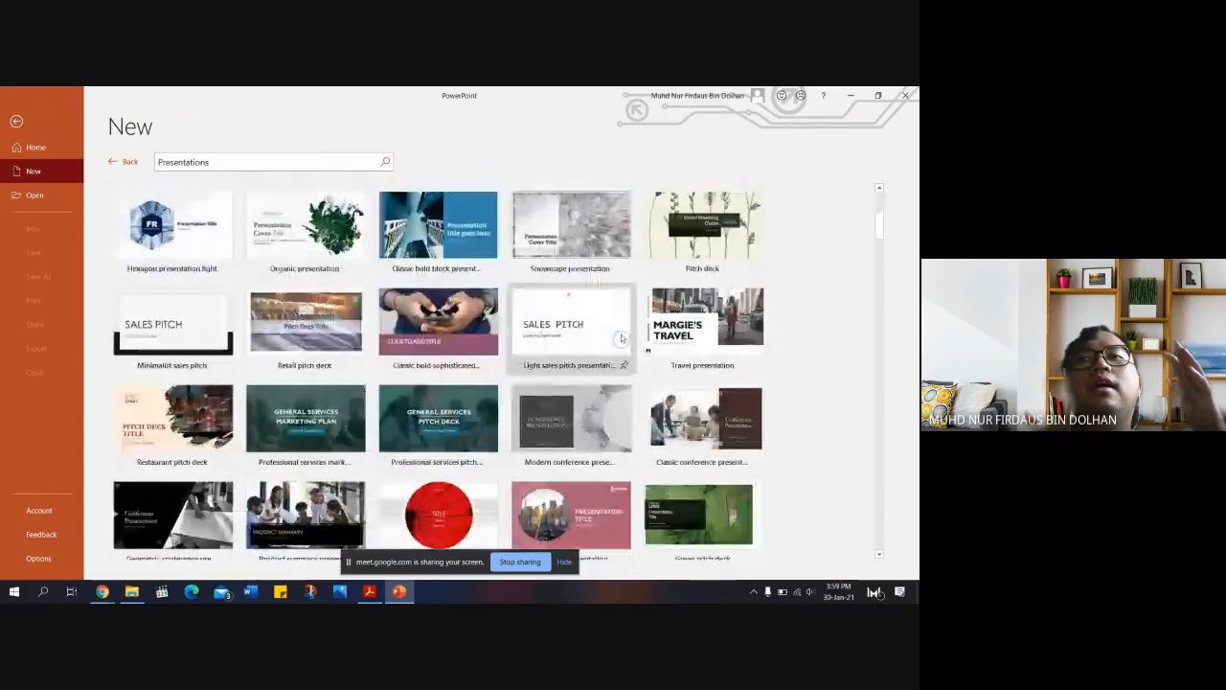
pyautogui.scroll(-7, 621, 338)
pyautogui.scroll(-10, 607, 362)
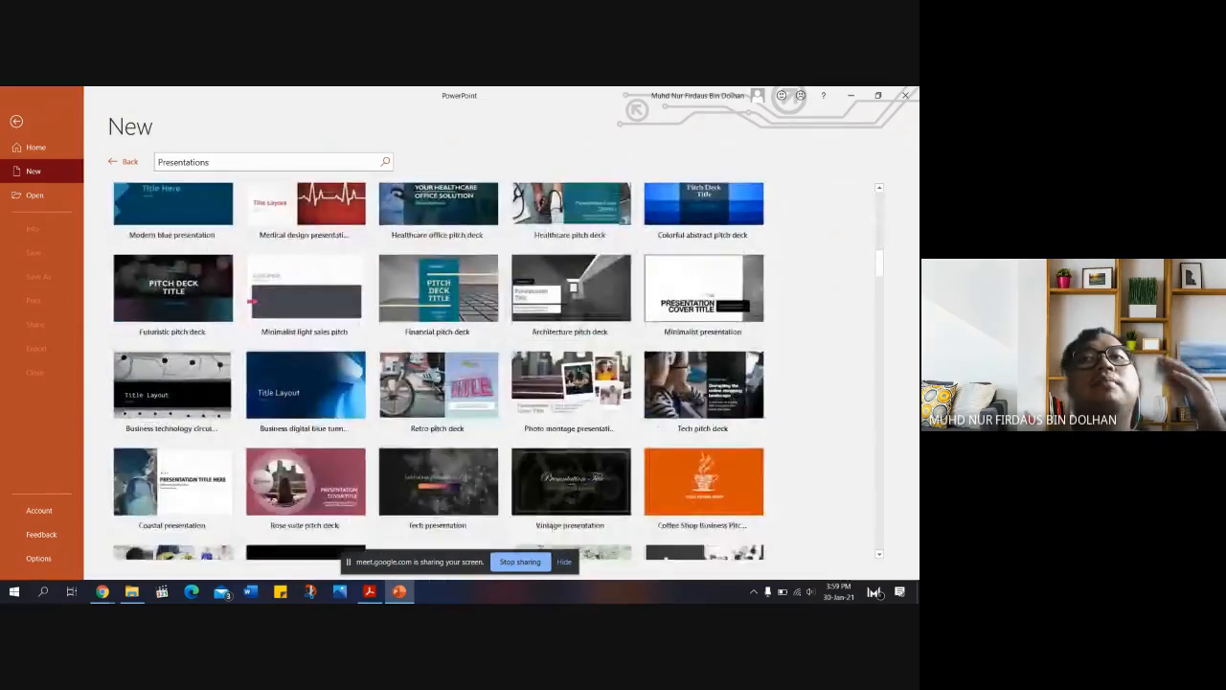
pyautogui.scroll(-15, 607, 363)
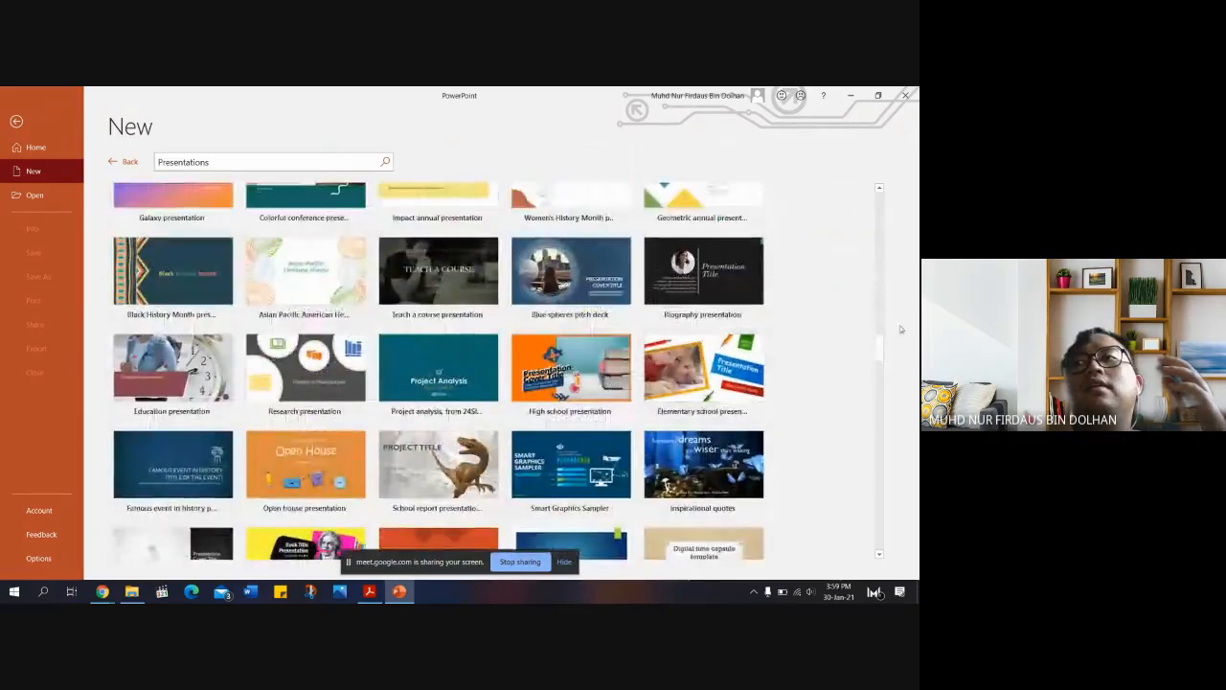
pyautogui.moveTo(881, 350); pyautogui.dragTo(861, 155)
pyautogui.click(125, 162)
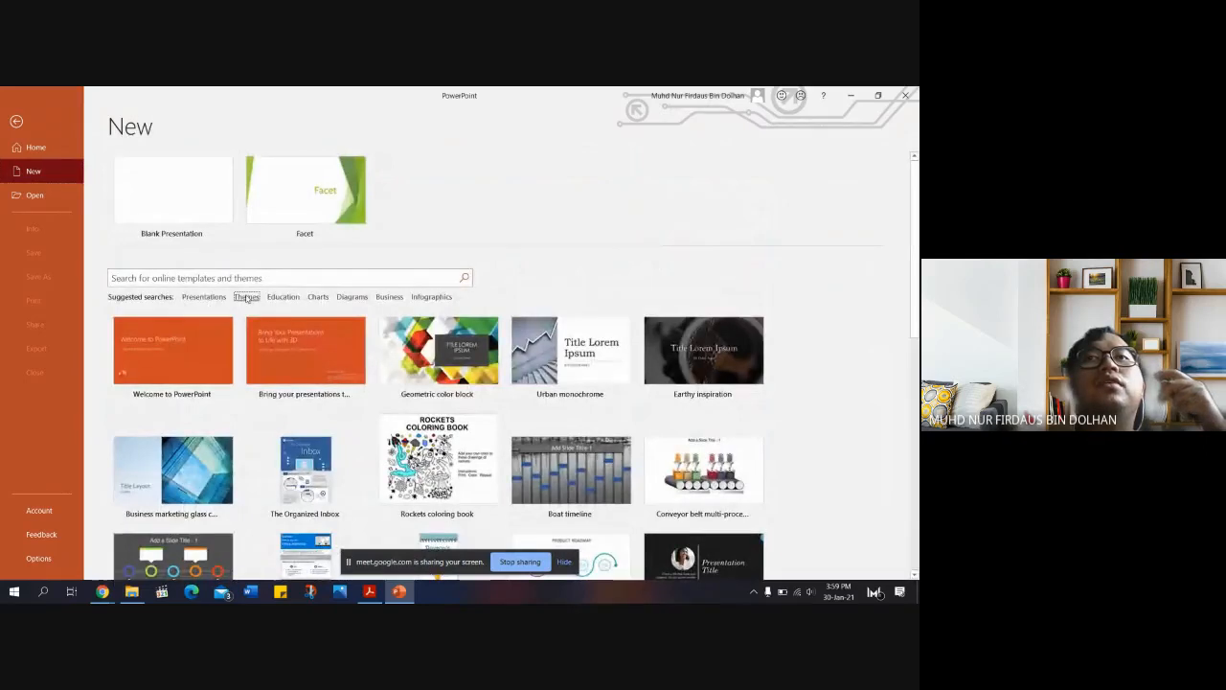
# Browse the online templates under the suggested search Themes.
pyautogui.click(246, 296)
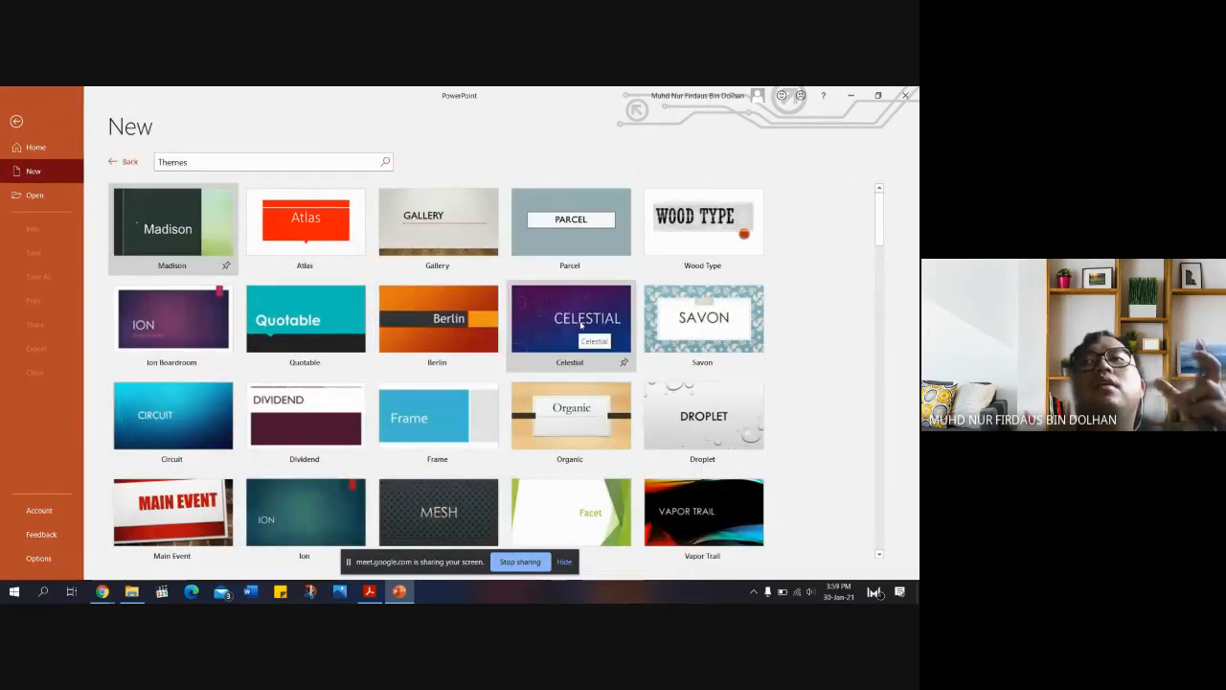
pyautogui.scroll(-3, 580, 326)
pyautogui.scroll(-1, 580, 325)
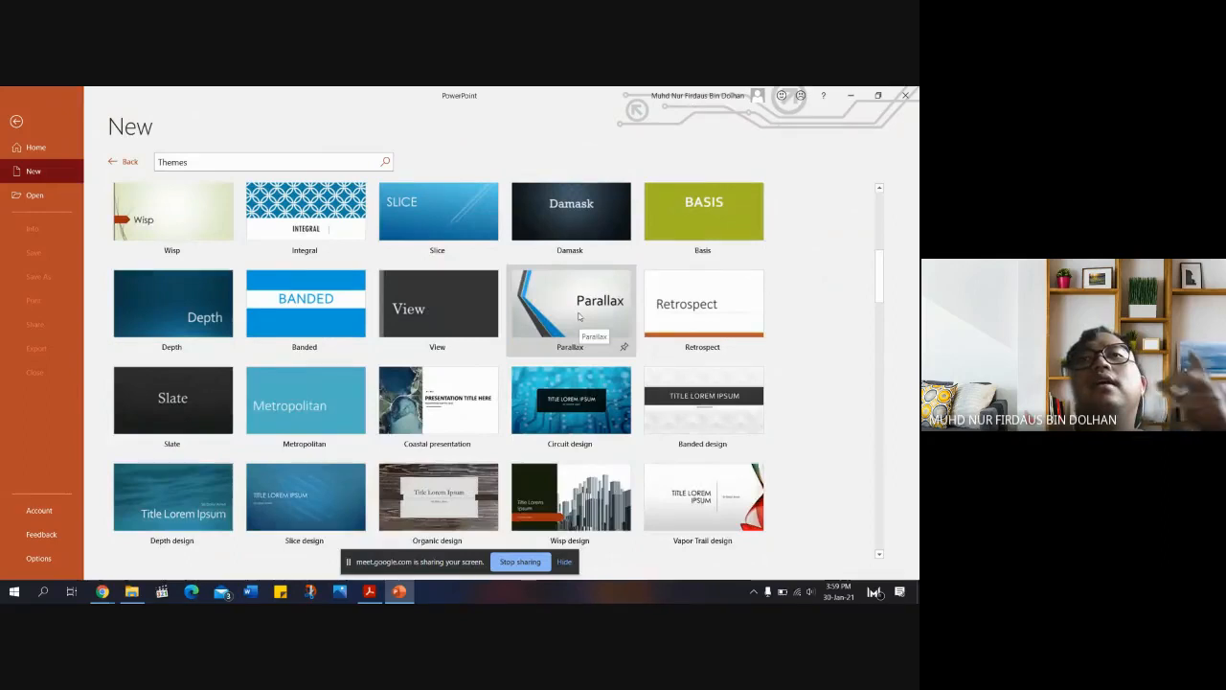
# Finish browsing the Themes templates and return to the main template gallery.
pyautogui.scroll(1, 579, 316)
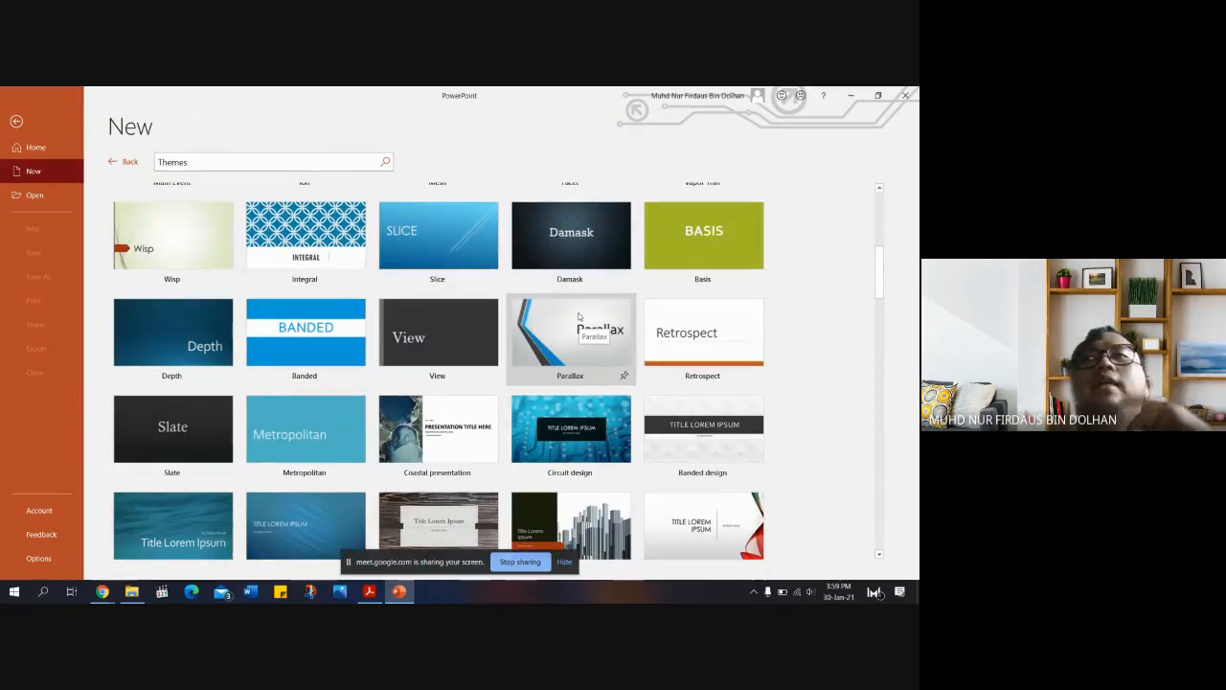
pyautogui.scroll(5, 578, 316)
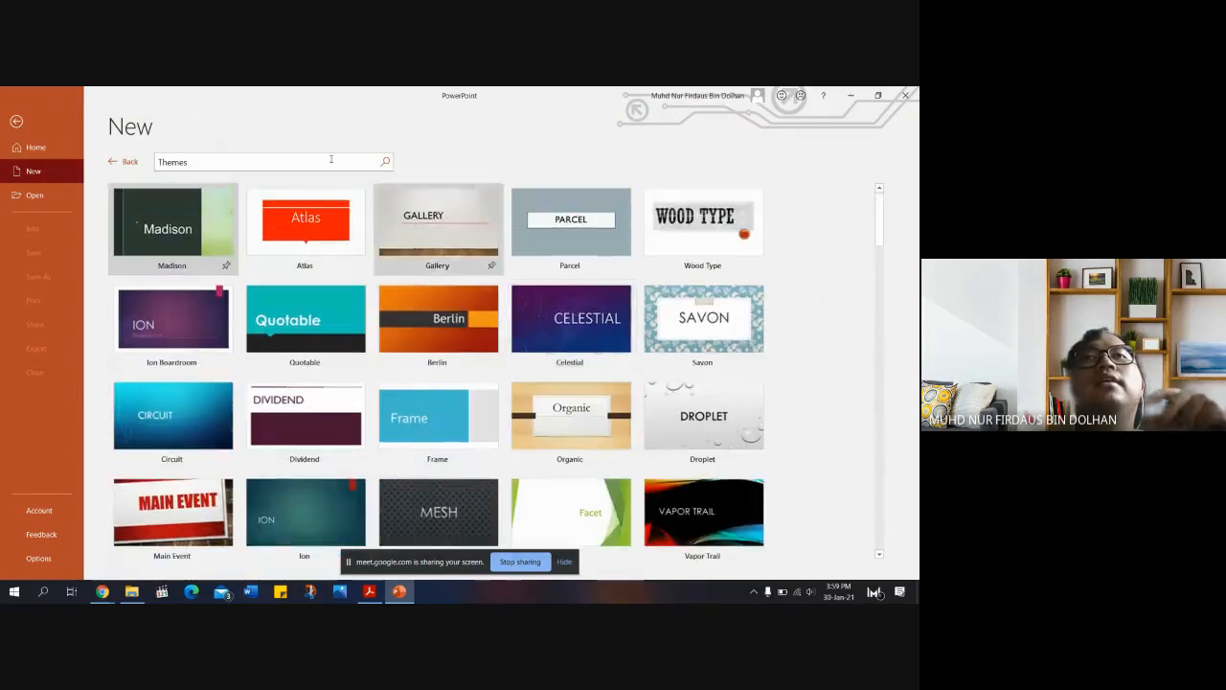
pyautogui.click(125, 161)
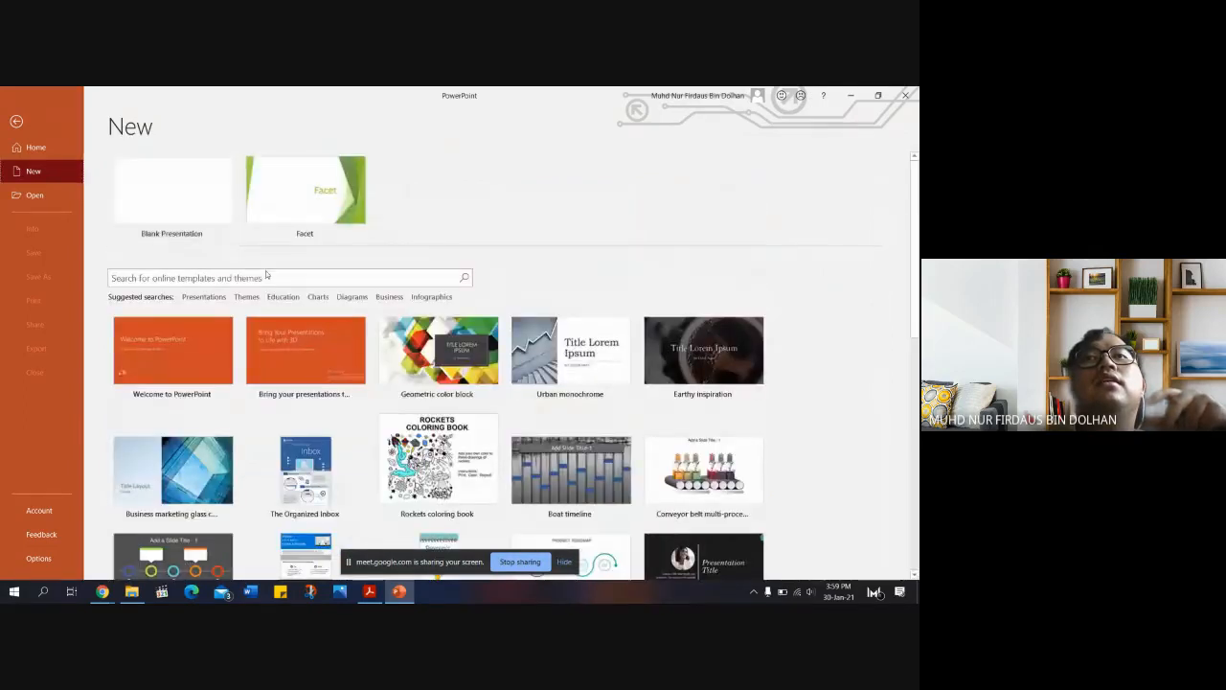
# Create a presentation from the Research presentation template in the Education suggested search and show its second slide.
pyautogui.click(281, 297)
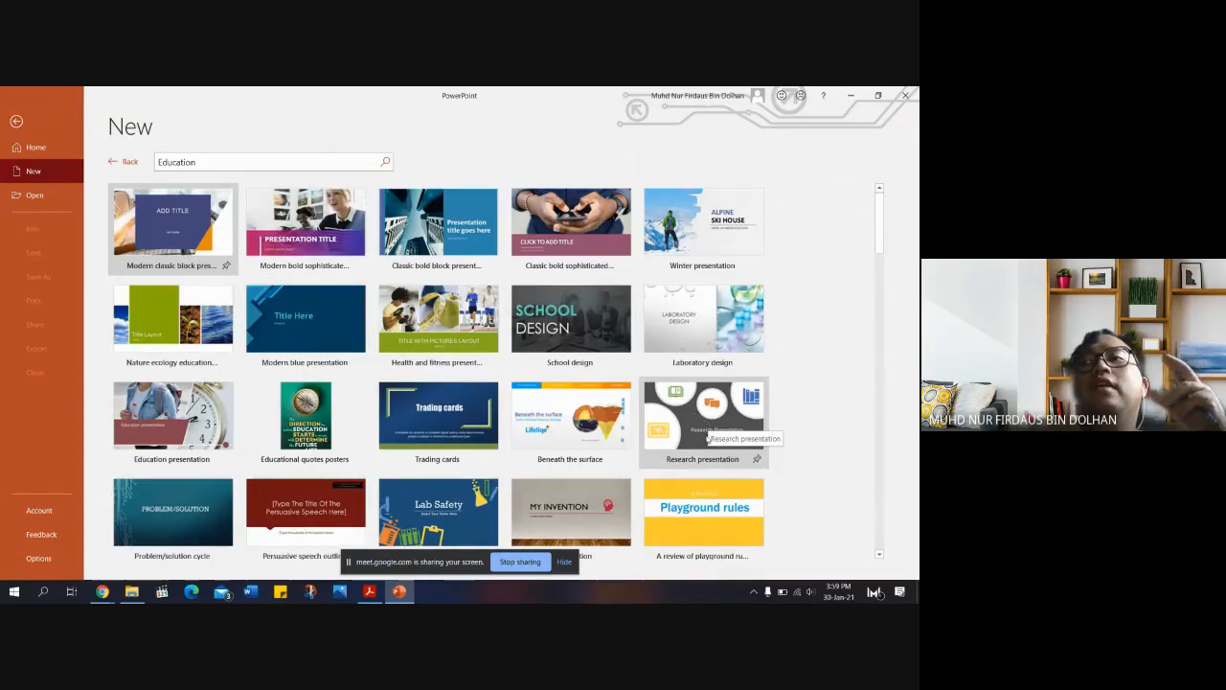
pyautogui.click(713, 428)
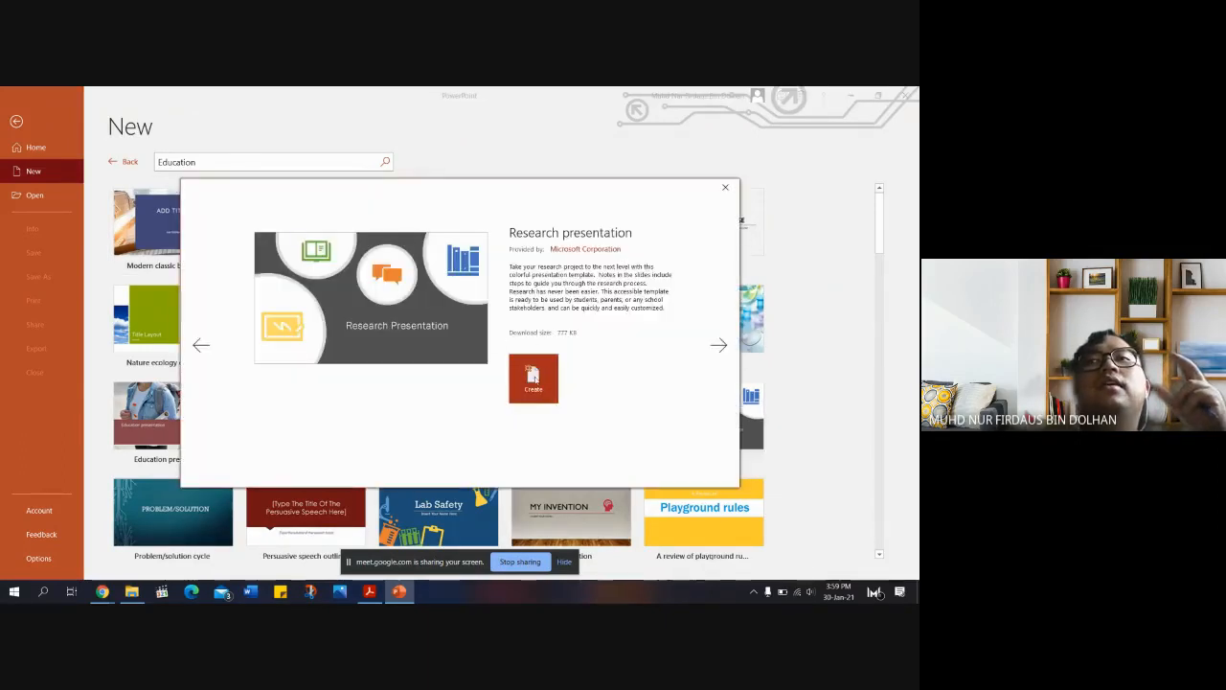
pyautogui.click(531, 379)
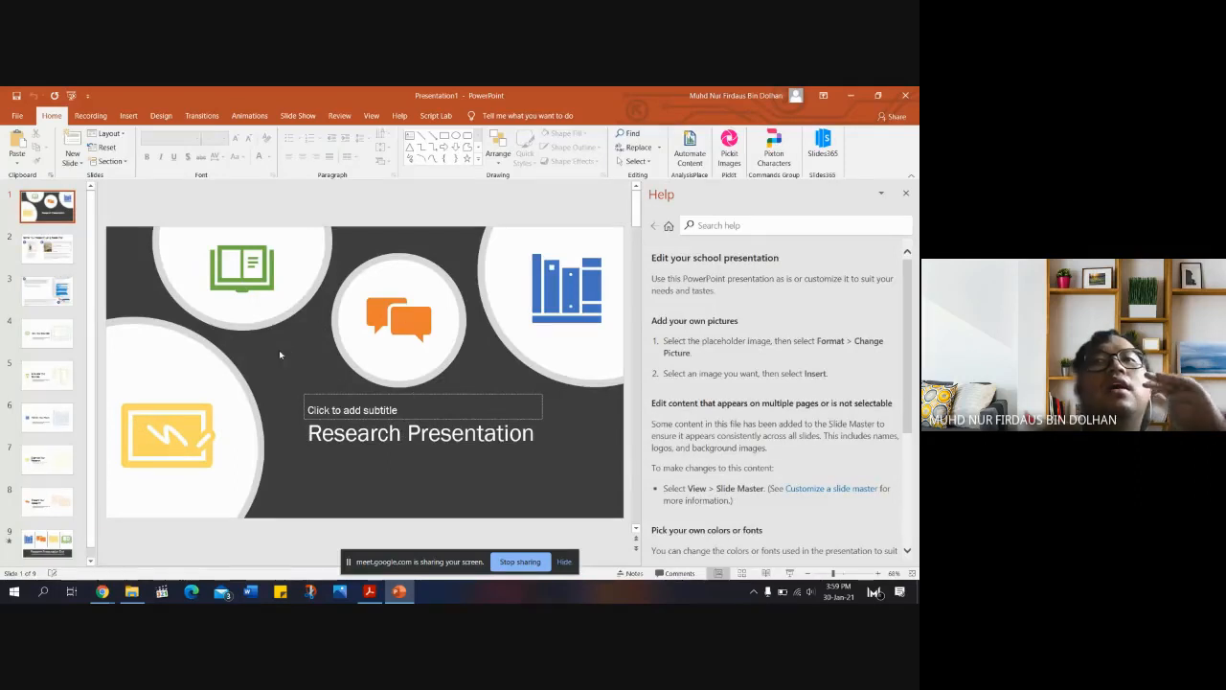
pyautogui.click(45, 254)
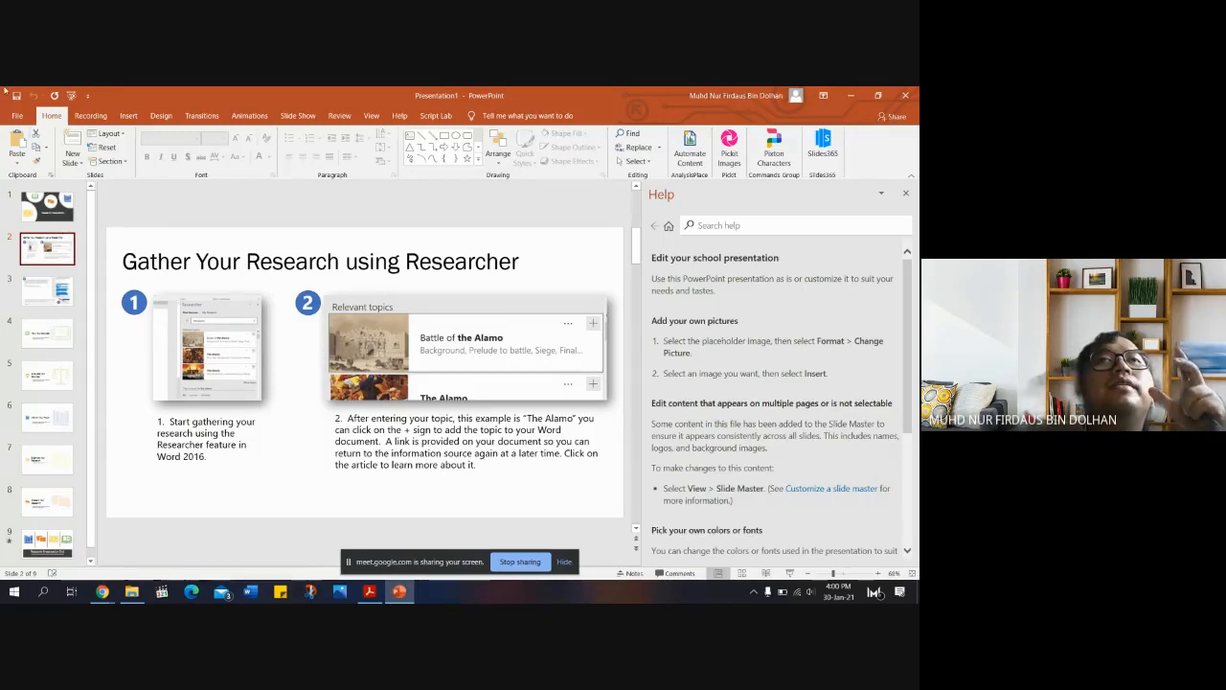
# Go back to the new-presentation gallery and browse the online templates under the suggested search Education.
pyautogui.click(17, 116)
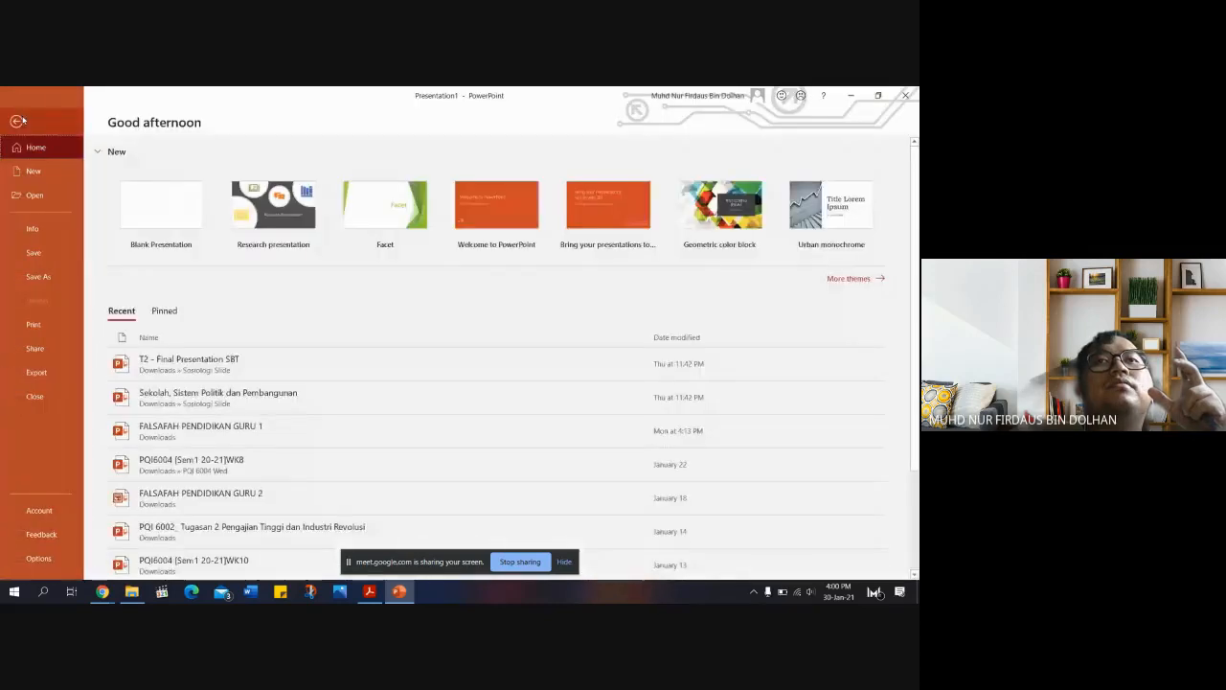
pyautogui.click(45, 171)
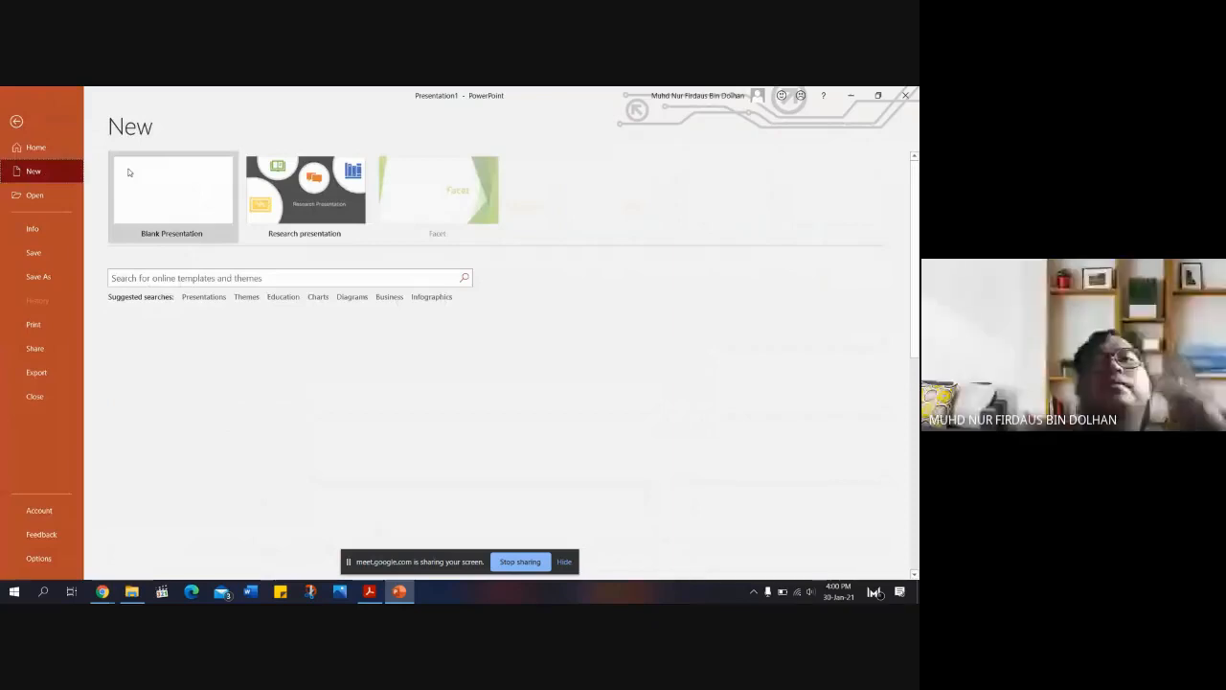
pyautogui.click(284, 296)
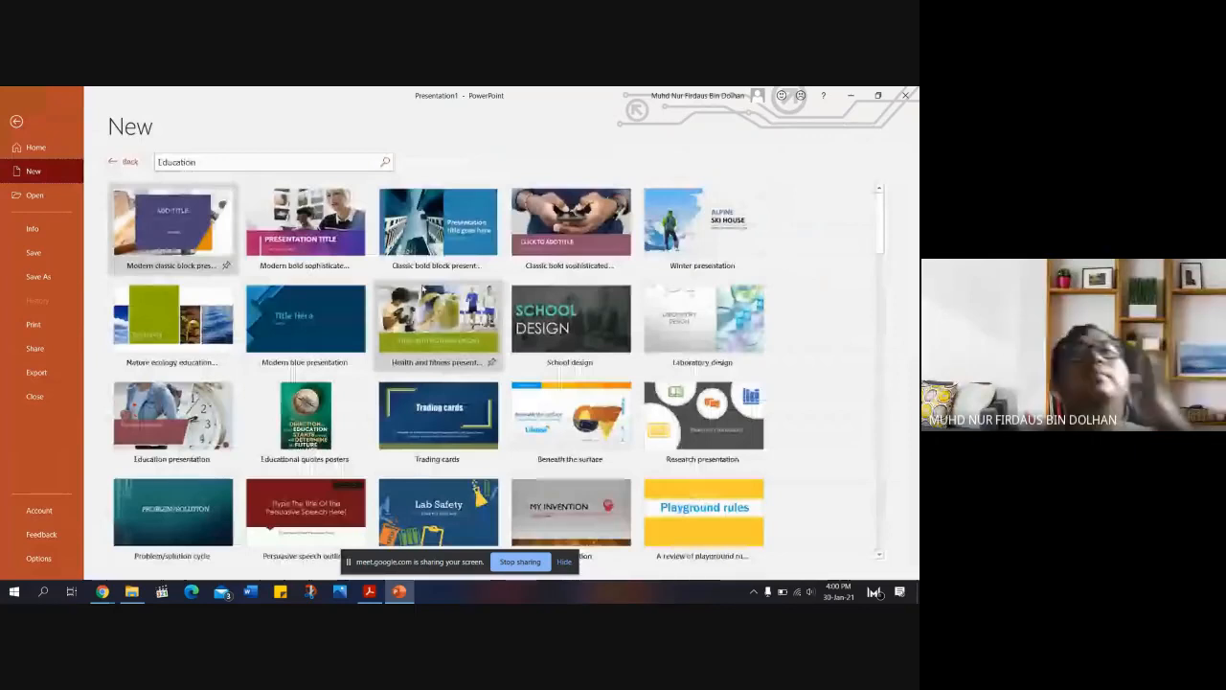
# Browse the online templates under the suggested search Business, and return to the main template gallery.
pyautogui.scroll(-1, 423, 290)
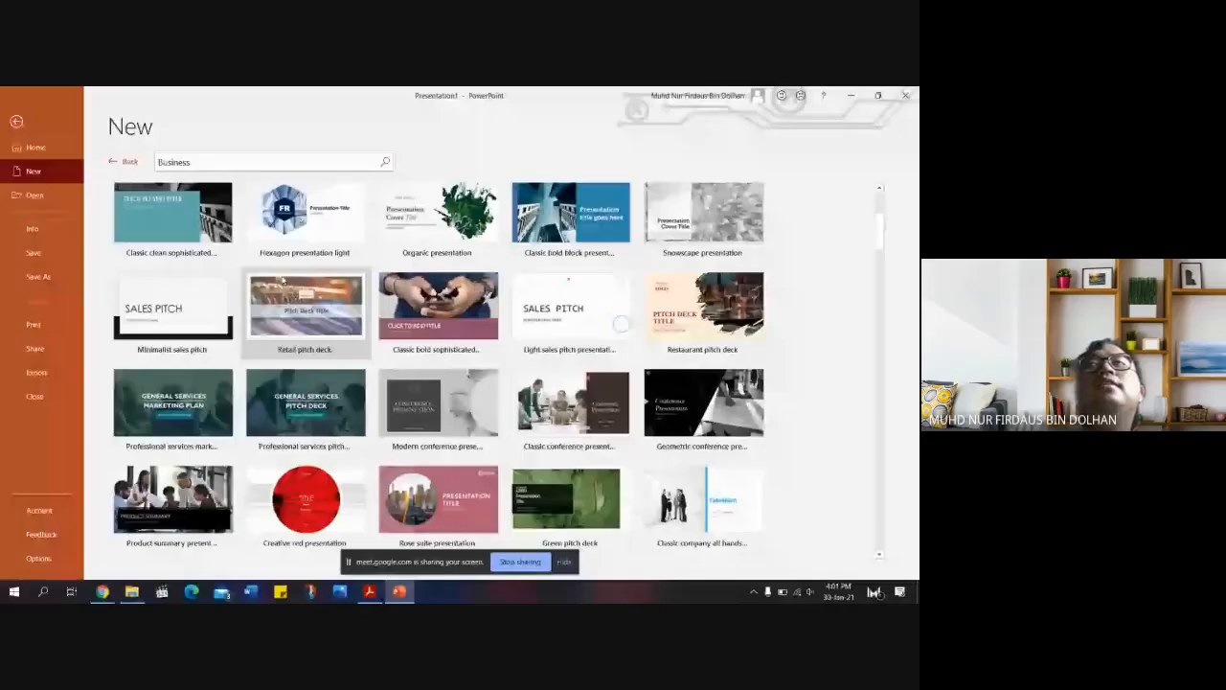
pyautogui.scroll(-5, 282, 278)
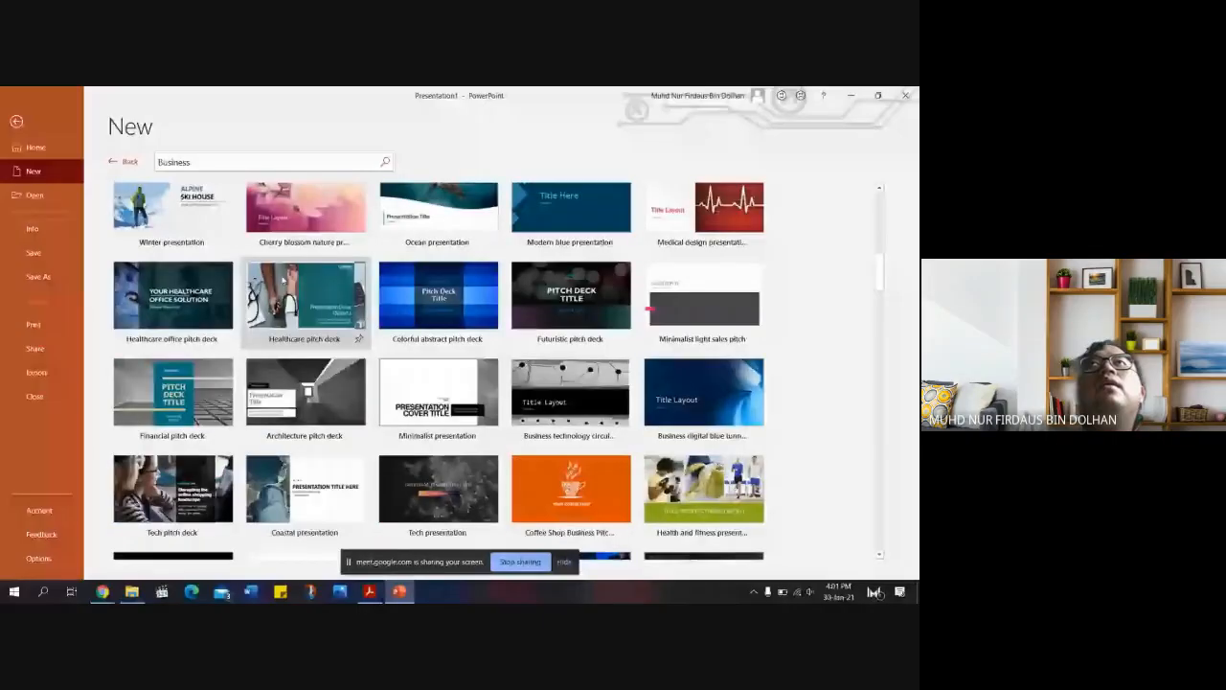
pyautogui.scroll(-1, 284, 278)
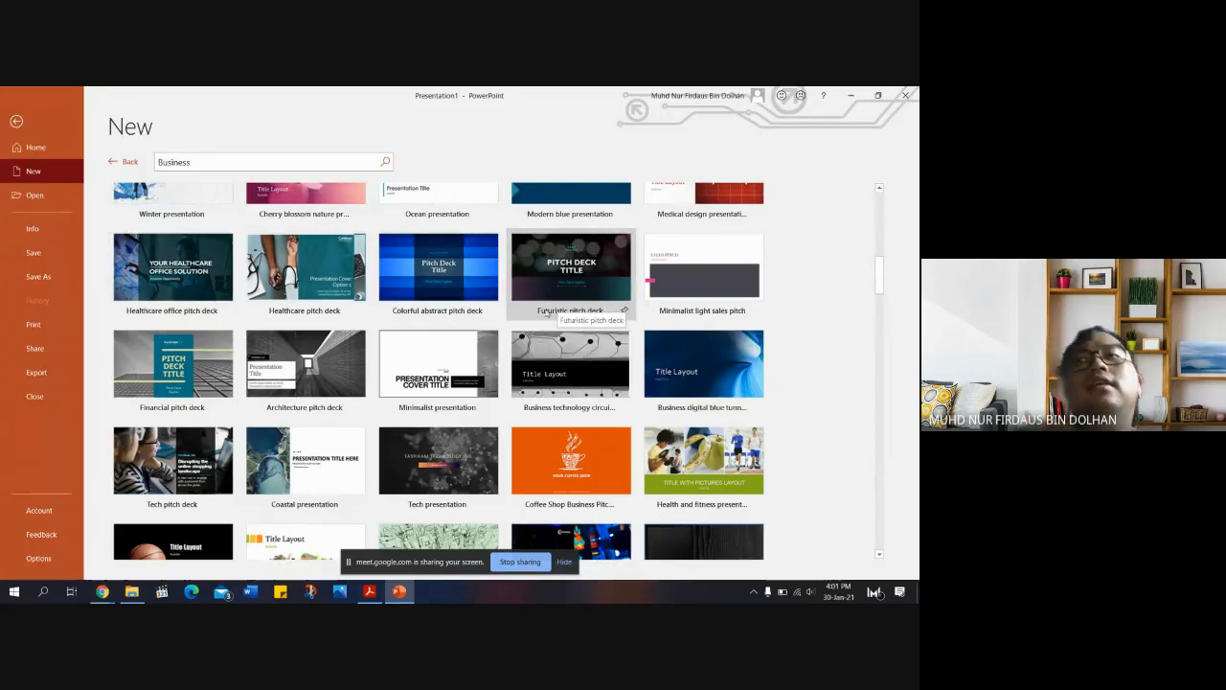
pyautogui.scroll(3, 548, 307)
pyautogui.scroll(10, 552, 302)
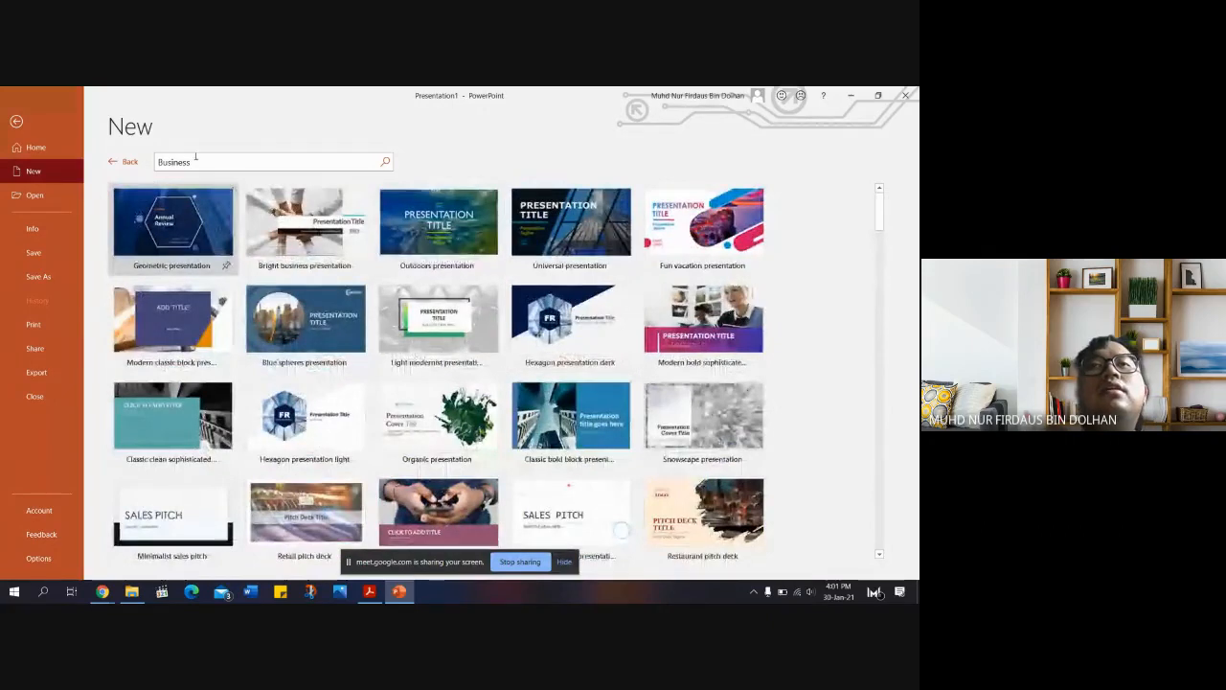
pyautogui.click(125, 161)
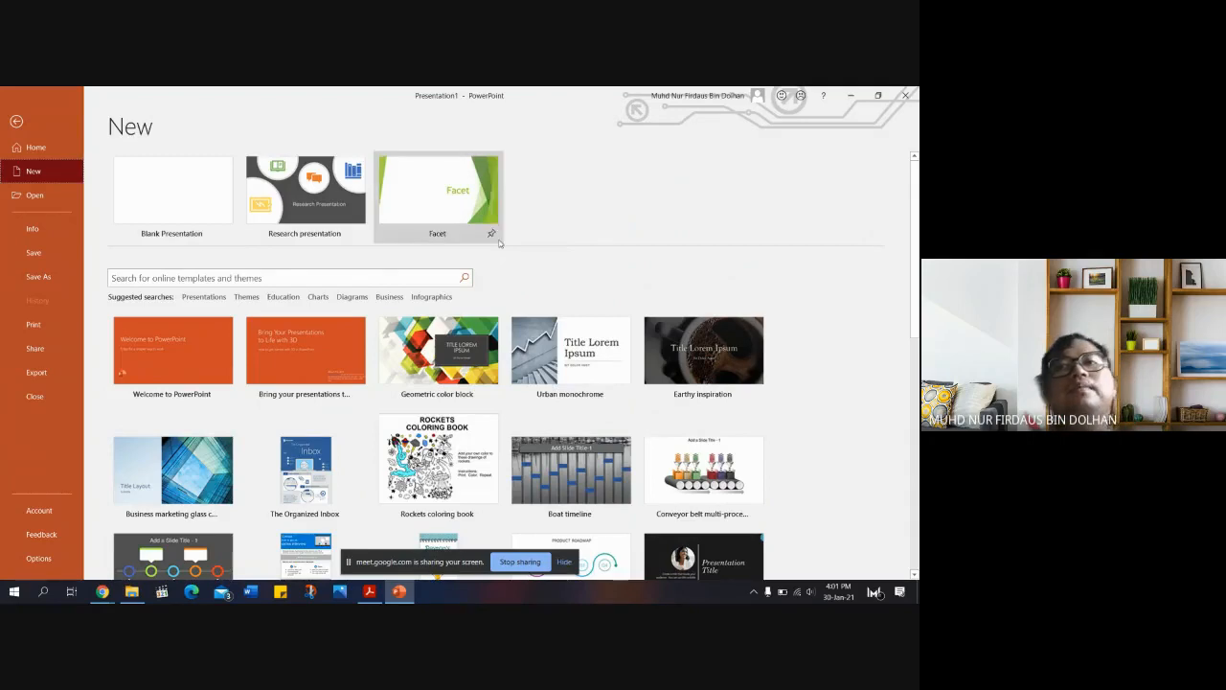
# Browse the online templates under the suggested search Infographics, and return to the main template gallery.
pyautogui.click(431, 297)
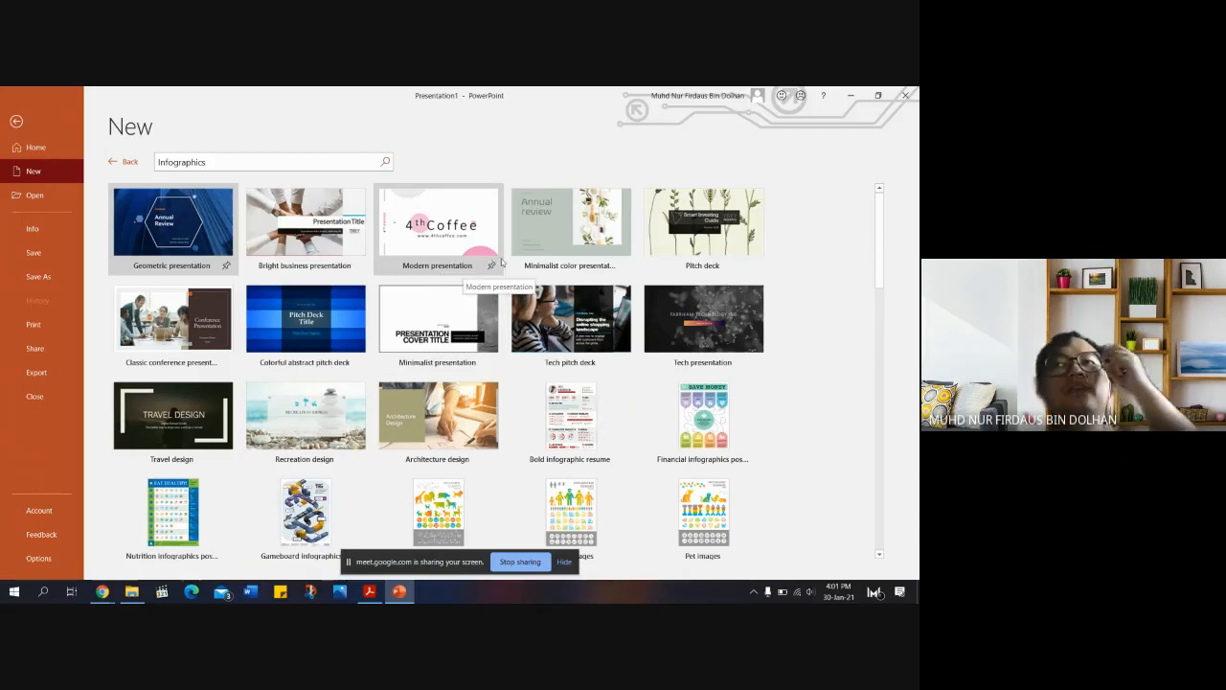
pyautogui.scroll(-2, 513, 273)
pyautogui.scroll(-15, 512, 273)
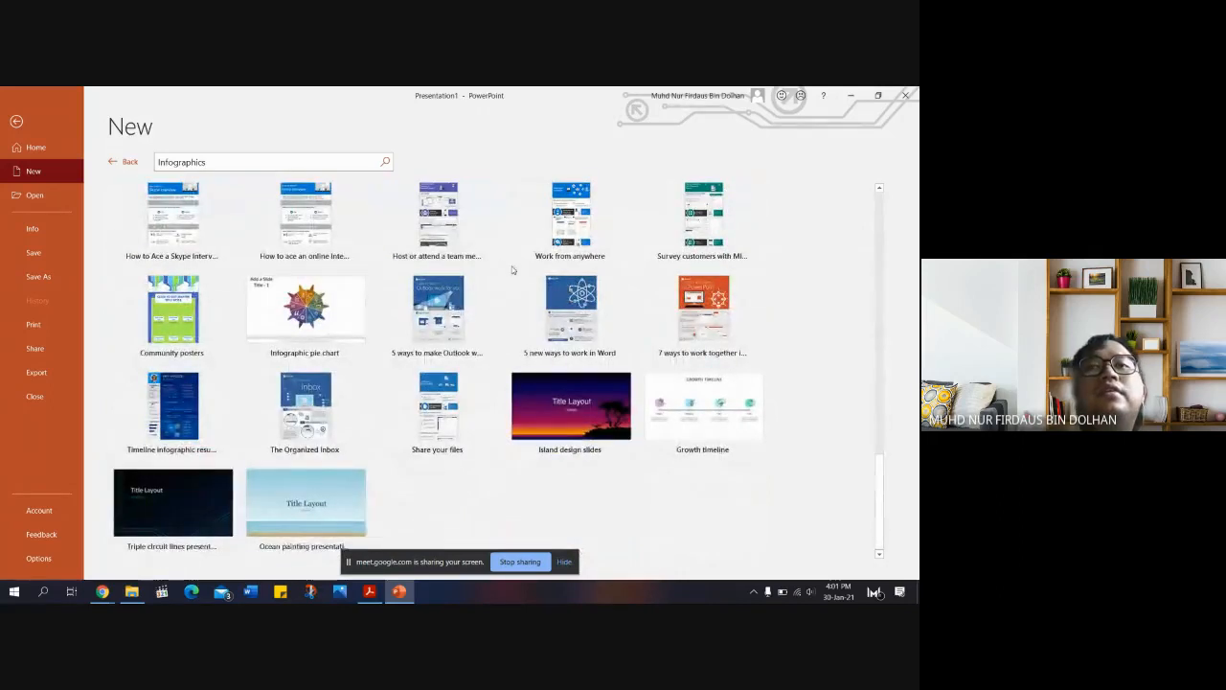
pyautogui.scroll(10, 412, 287)
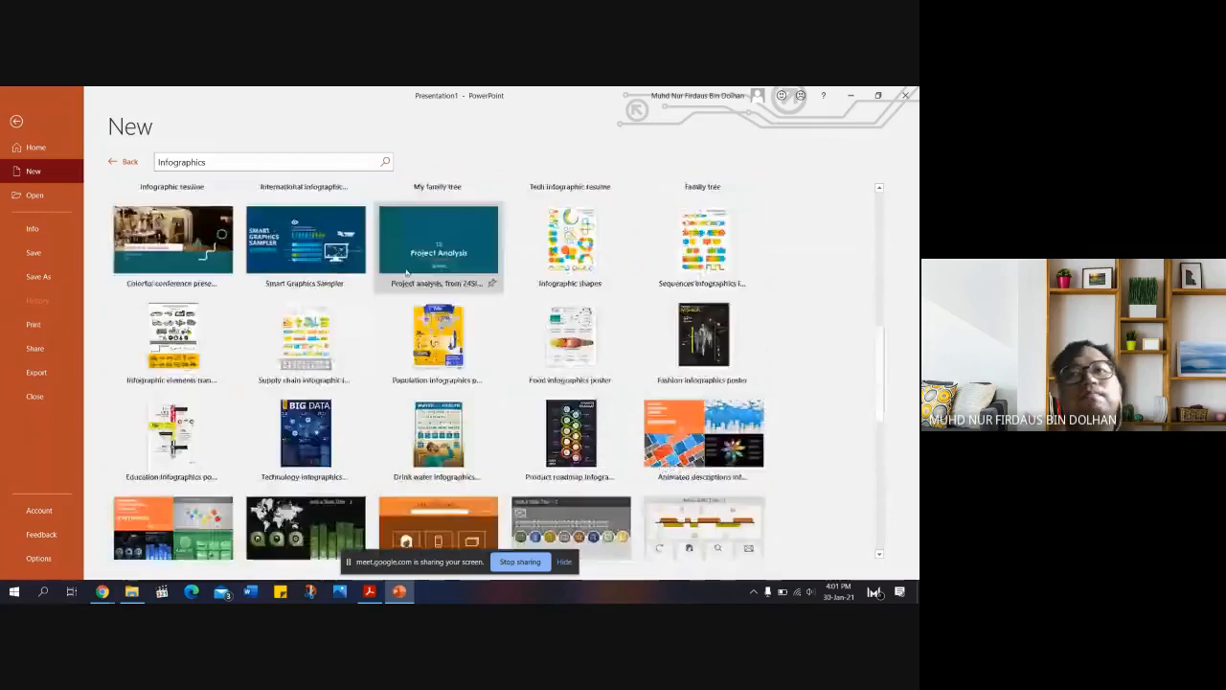
pyautogui.scroll(10, 405, 273)
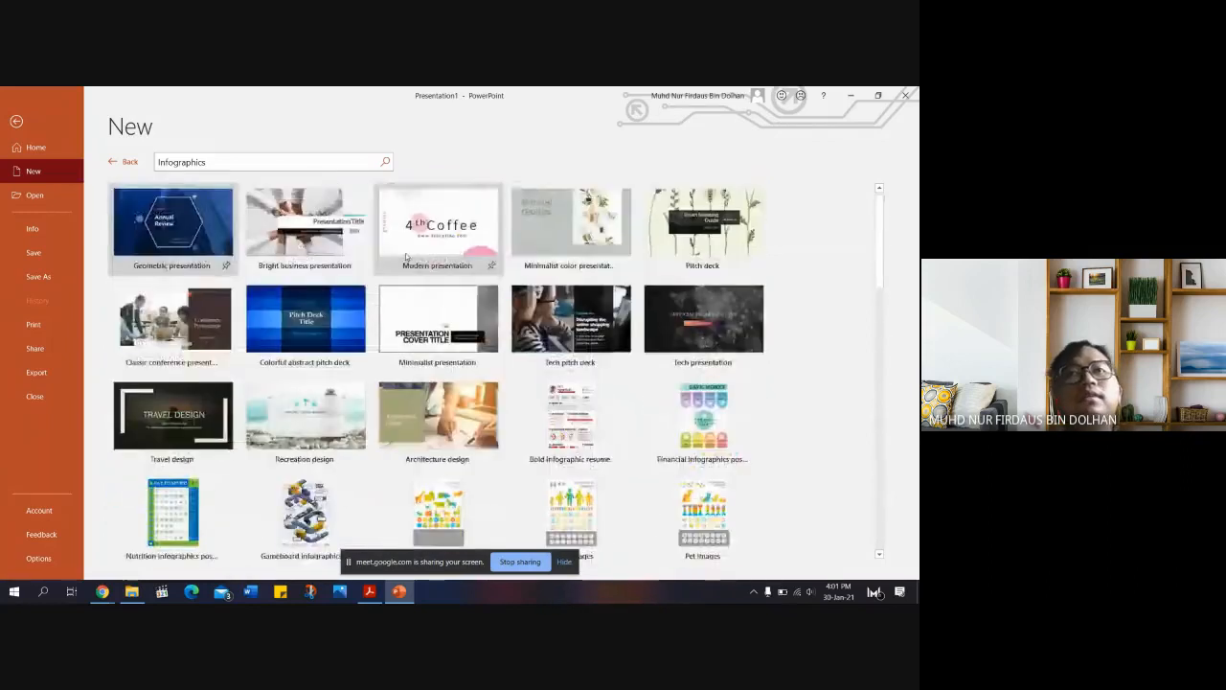
pyautogui.click(128, 162)
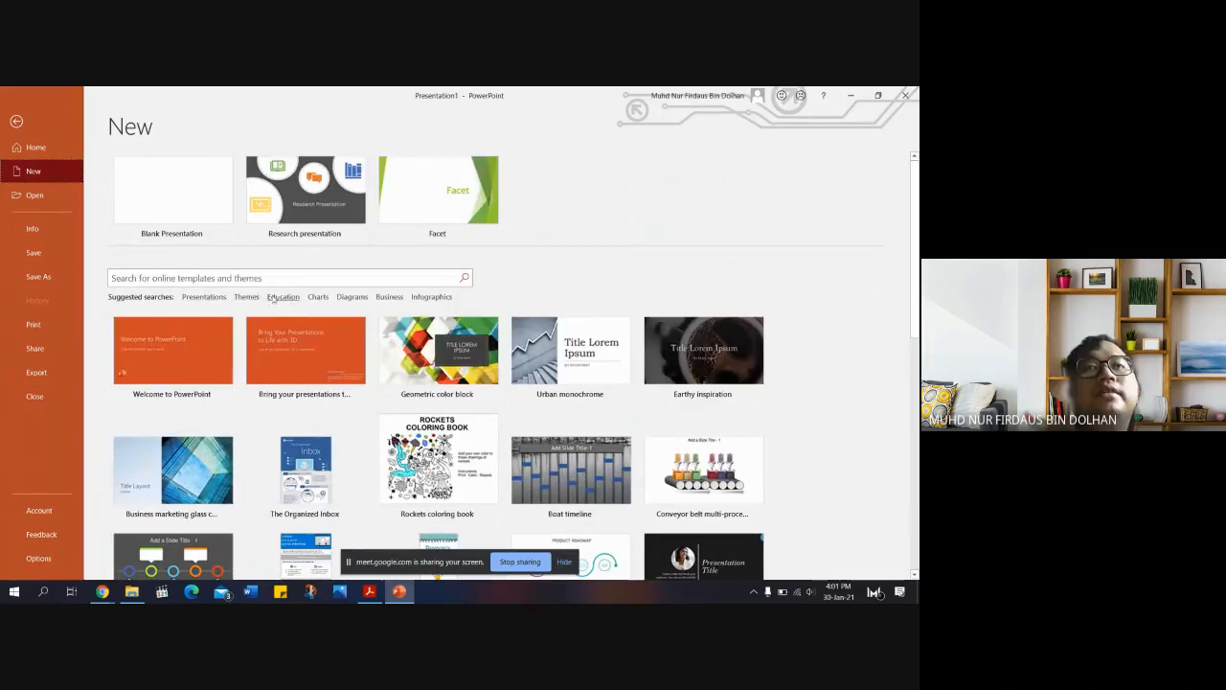
# Search the online templates and themes for "birthday", look over the designs, and return to the main template gallery.
pyautogui.click(220, 279)
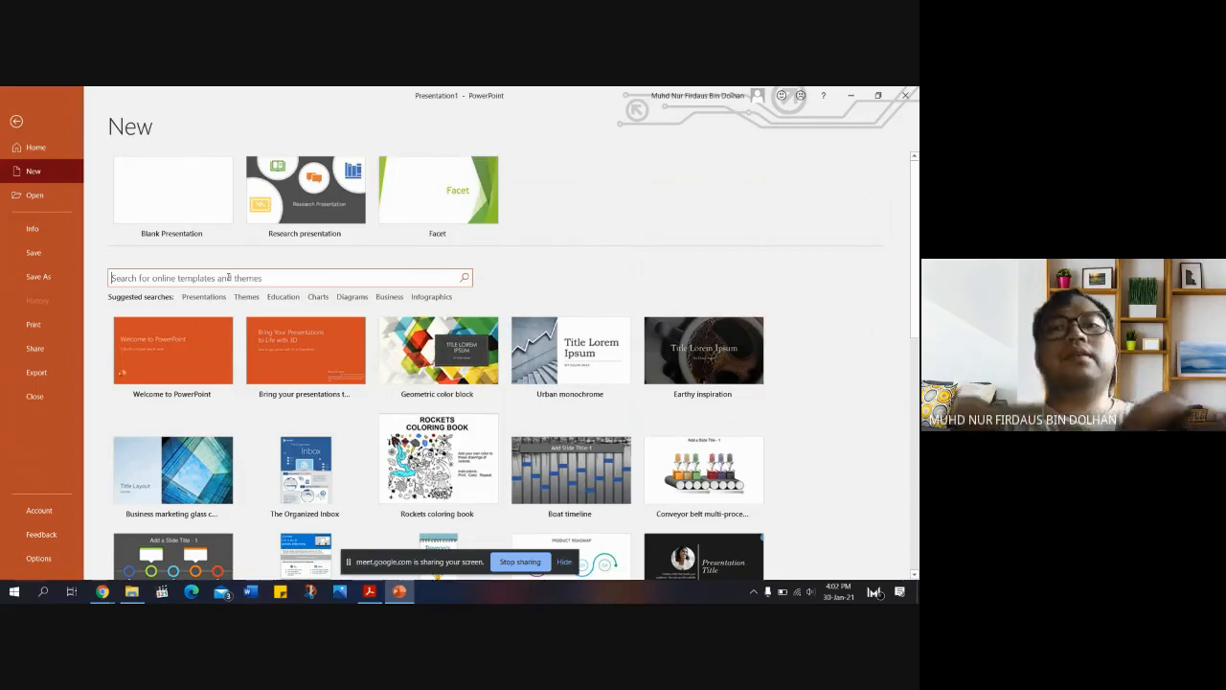
pyautogui.write('birthday')
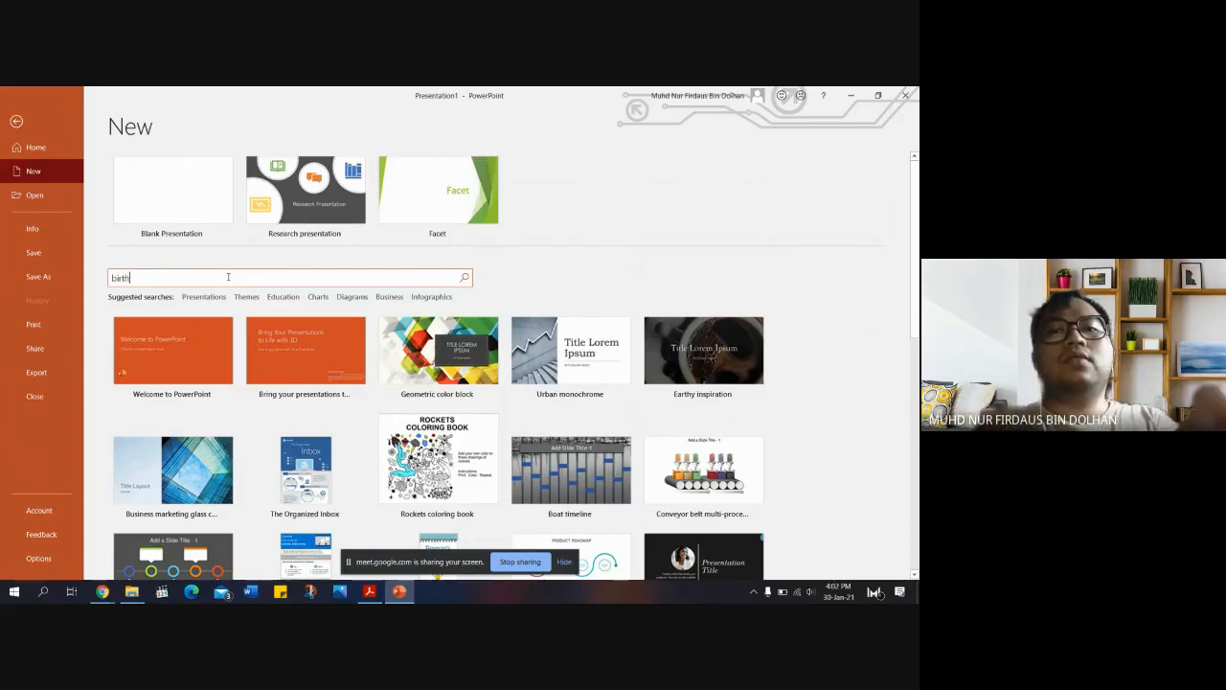
pyautogui.press('Return')
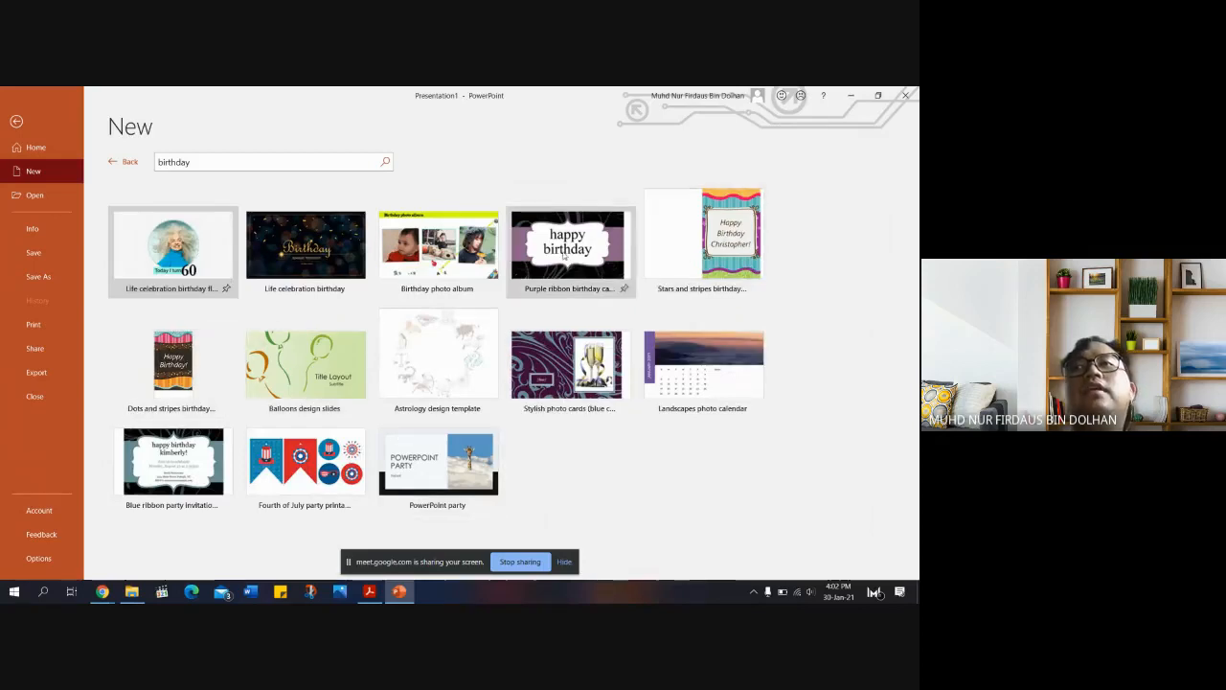
pyautogui.click(125, 163)
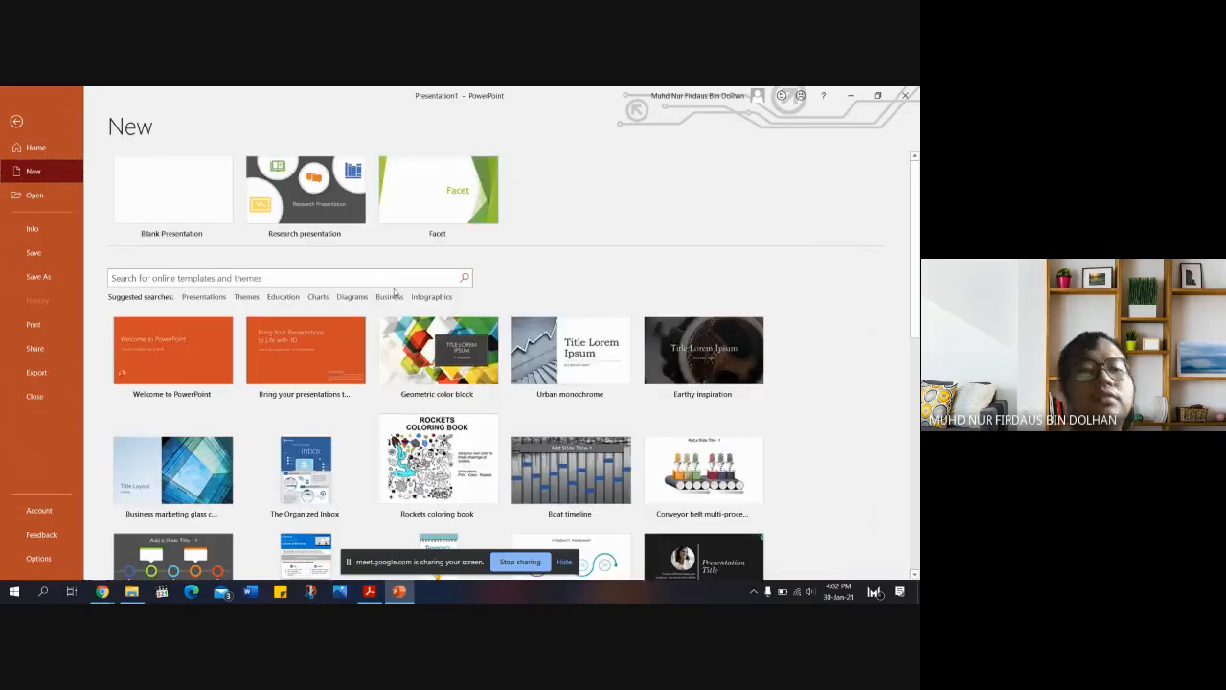
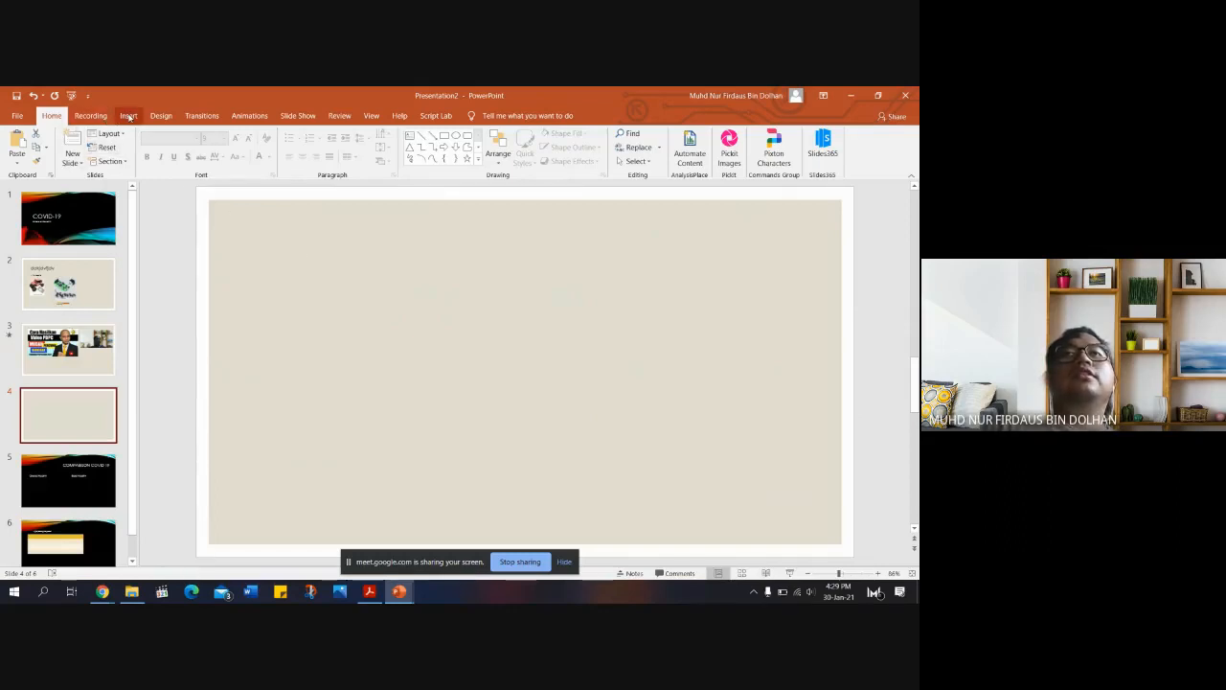
# Insert a chart of the basic Pie type on the empty slide 4.
pyautogui.click(128, 116)
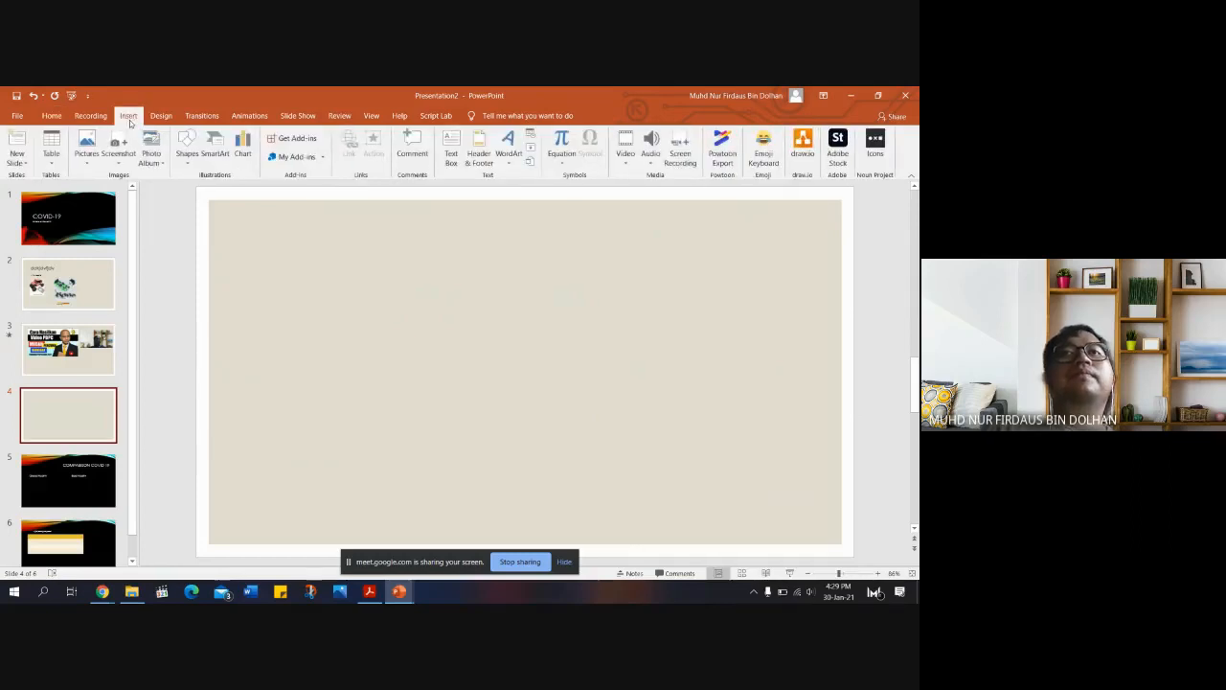
pyautogui.click(246, 149)
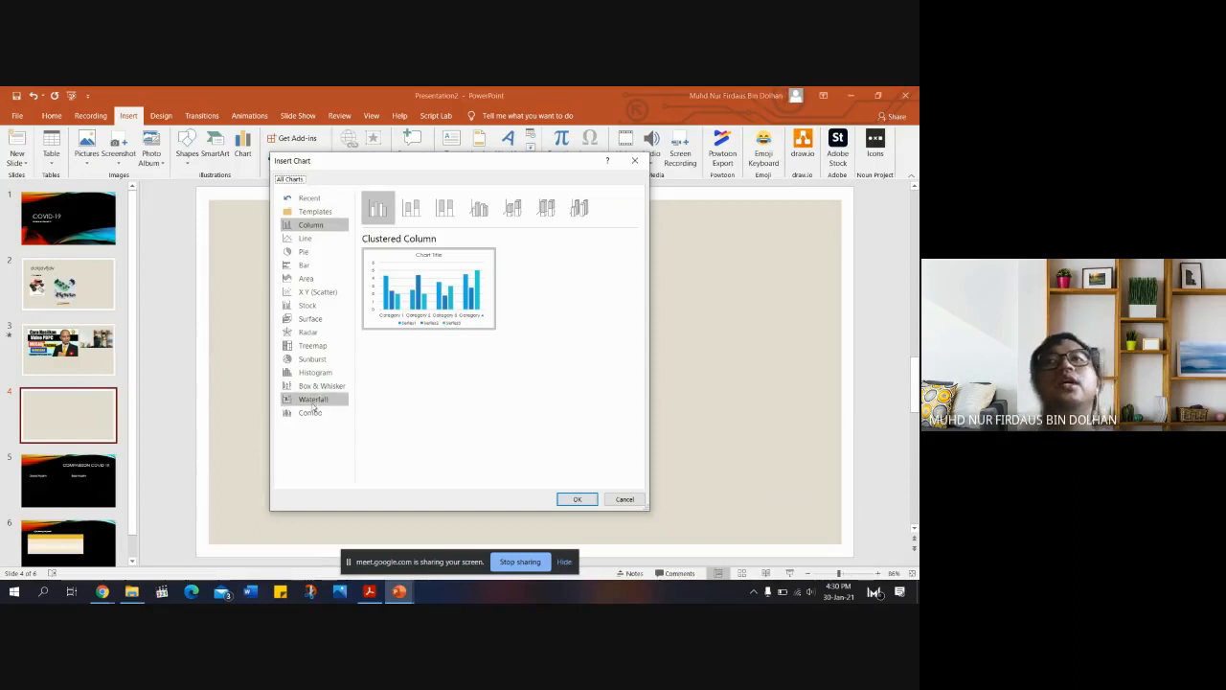
pyautogui.click(306, 253)
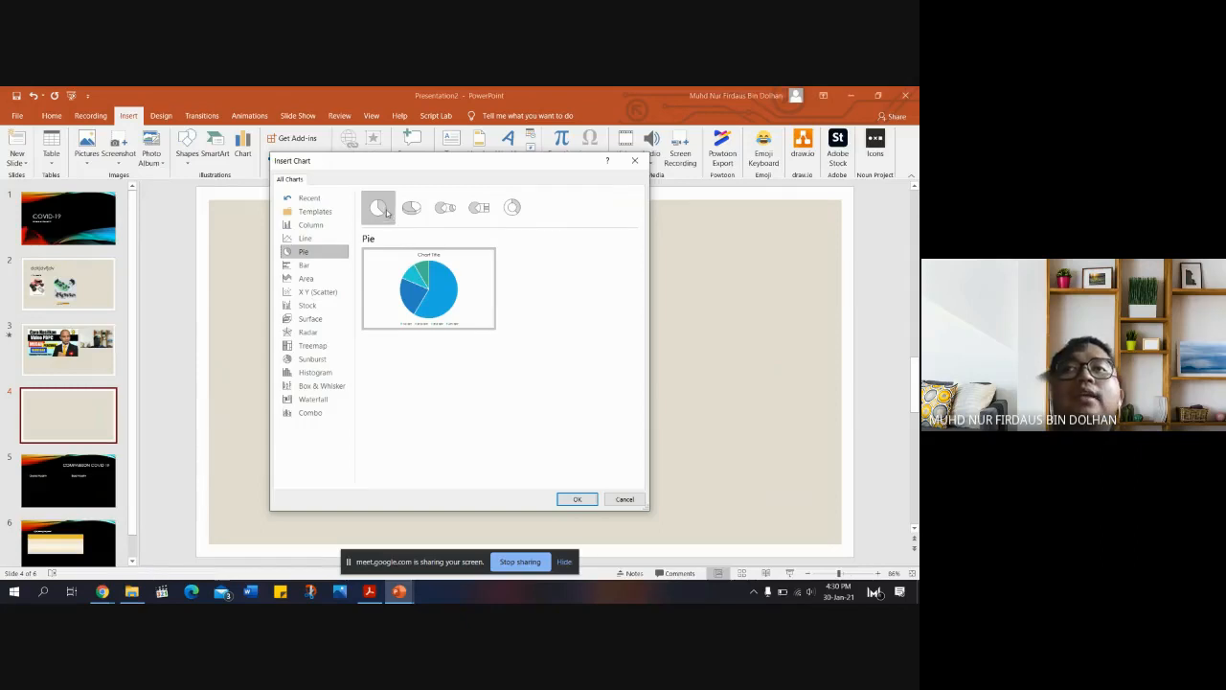
pyautogui.moveTo(423, 276)
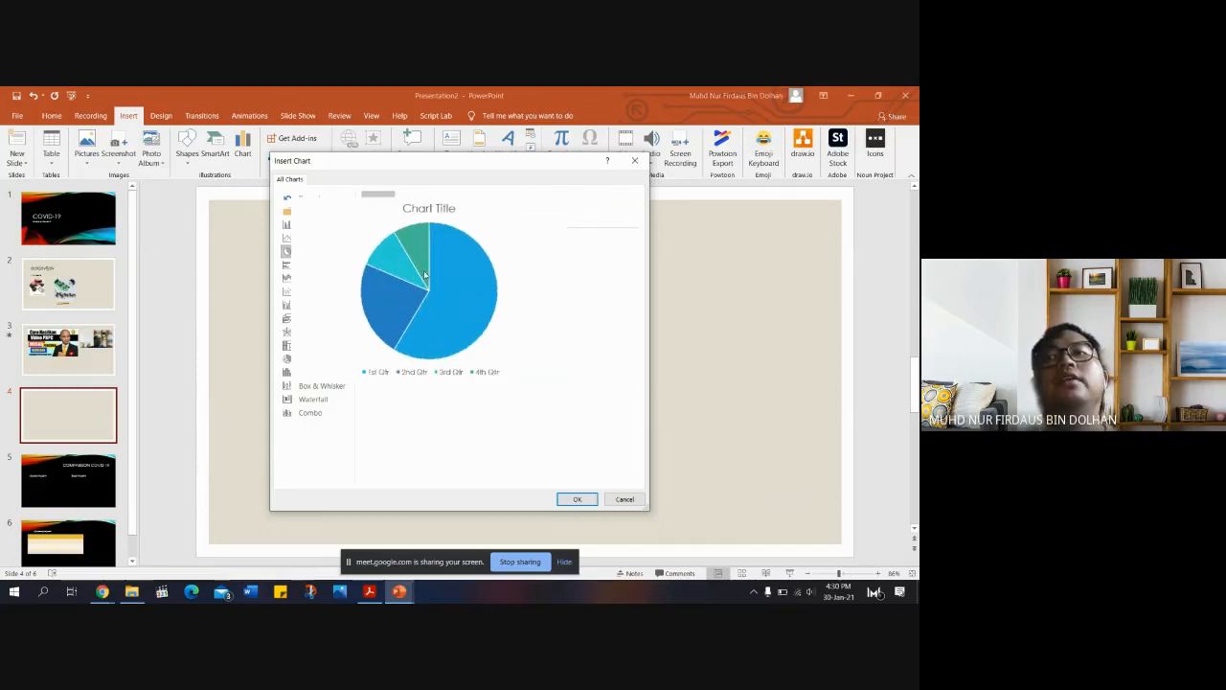
pyautogui.click(586, 501)
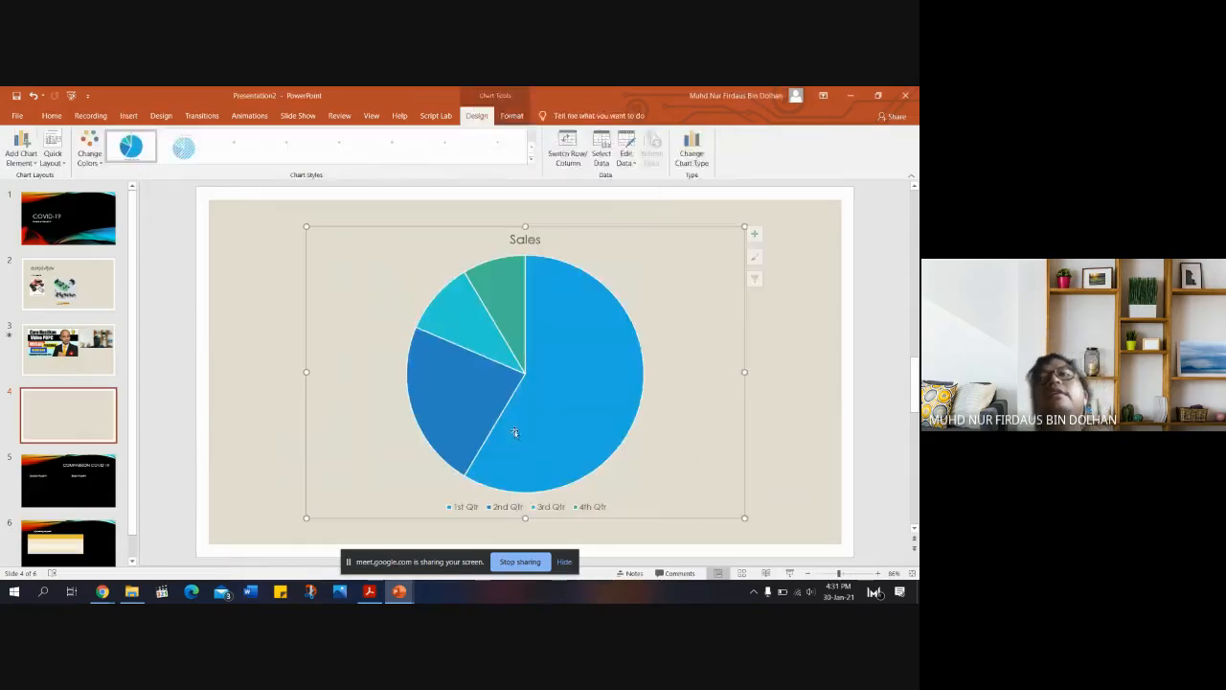
# Shrink the pie chart to about 60 percent of its size, keeping its lower-left corner in place.
pyautogui.click(732, 243)
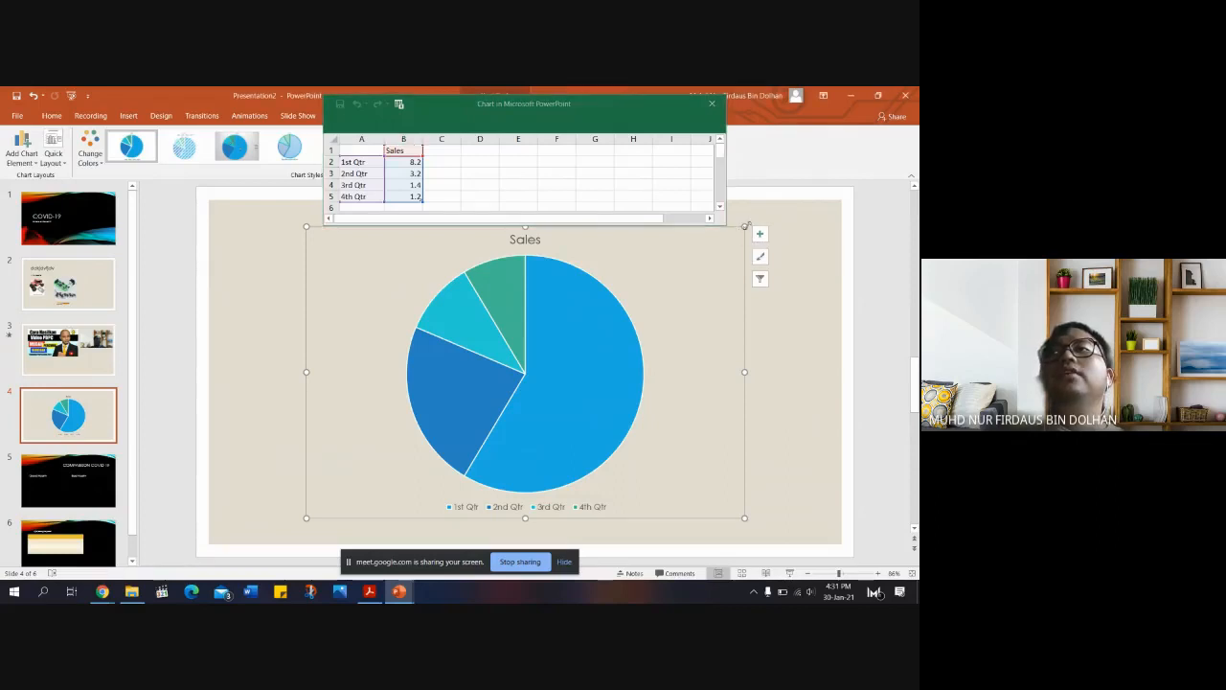
pyautogui.moveTo(746, 225); pyautogui.dragTo(578, 338)
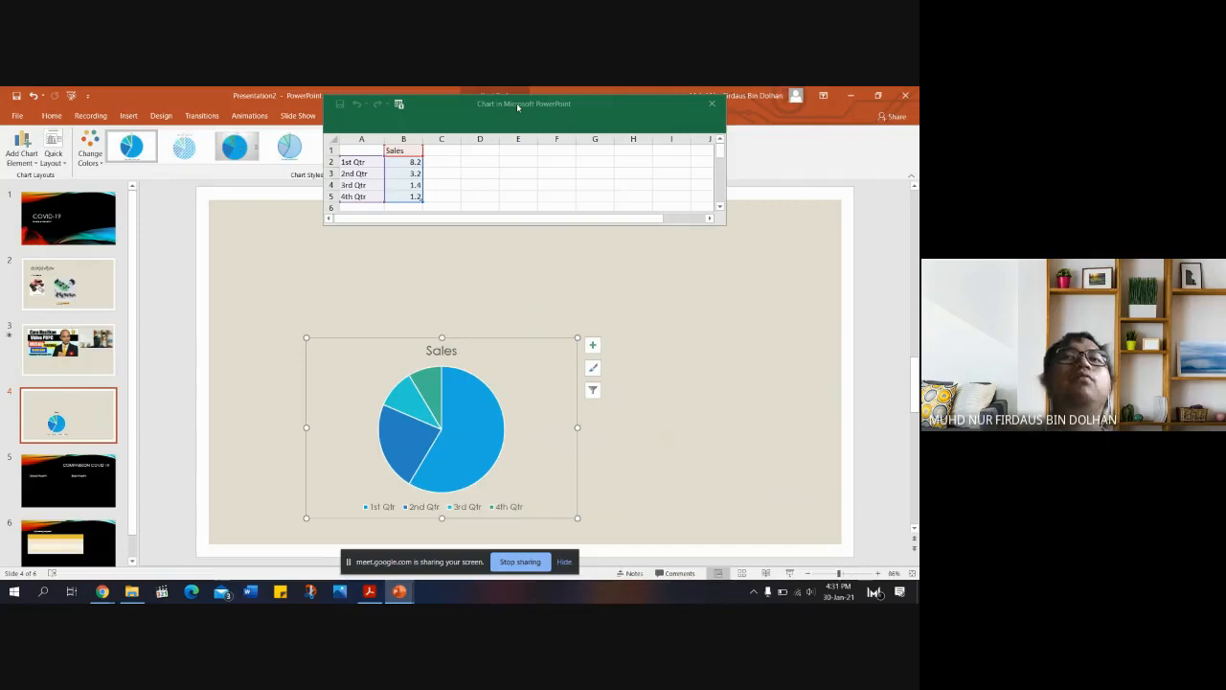
# Move the chart's data sheet down to just above the pie and rename the first two categories January and February.
pyautogui.moveTo(517, 107); pyautogui.dragTo(495, 214)
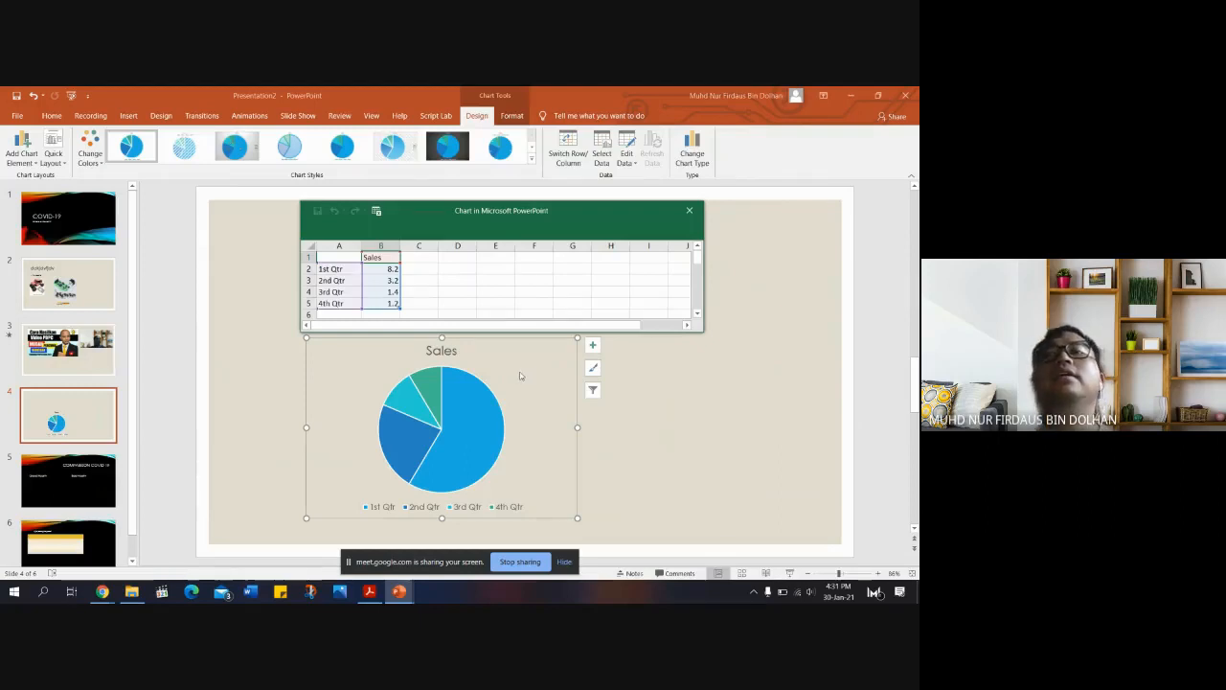
pyautogui.click(339, 268)
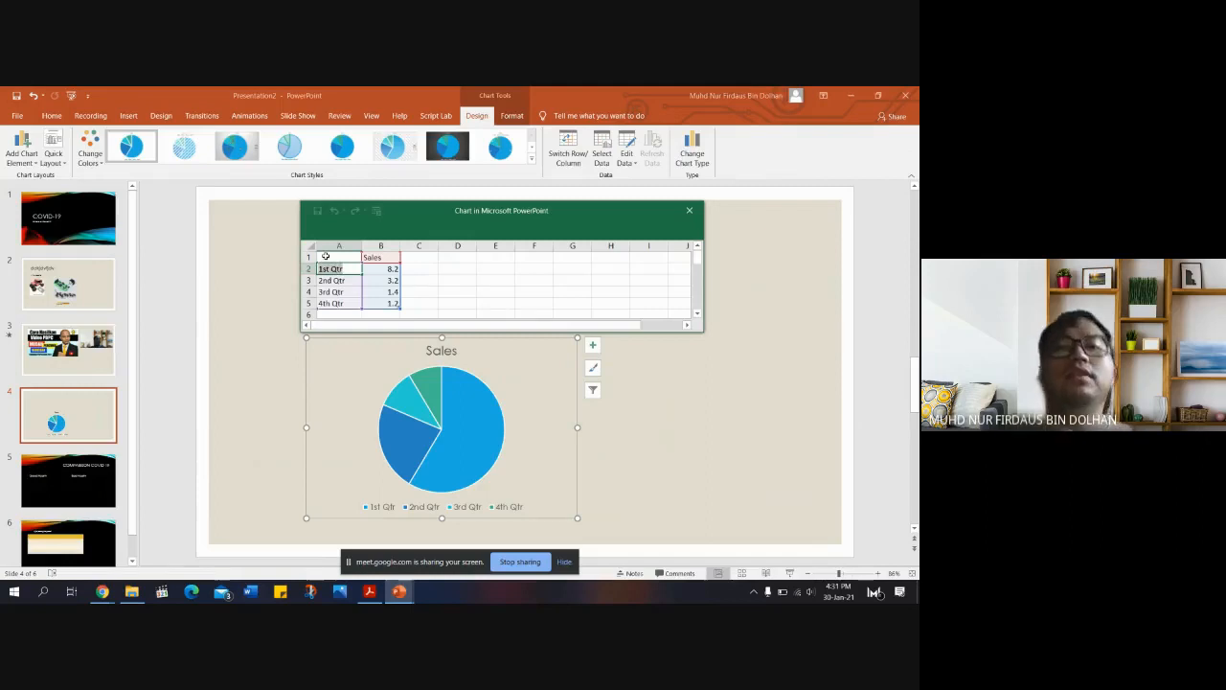
pyautogui.write('Ja')
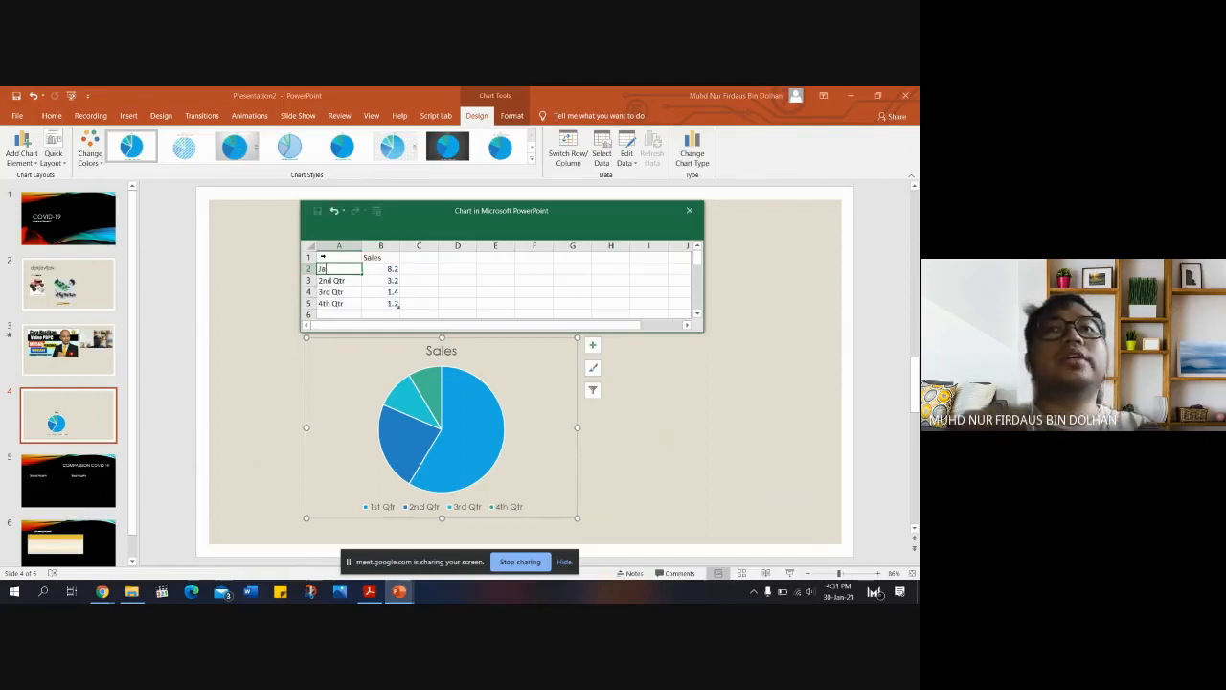
pyautogui.write('nuary')
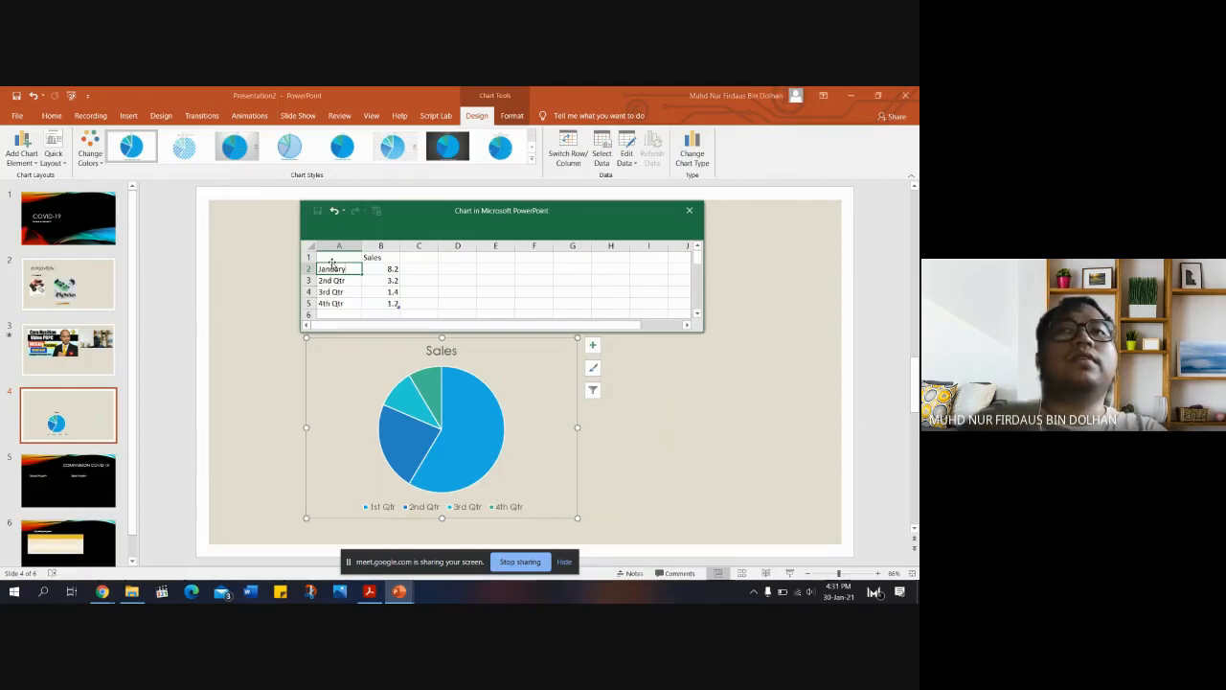
pyautogui.click(344, 280)
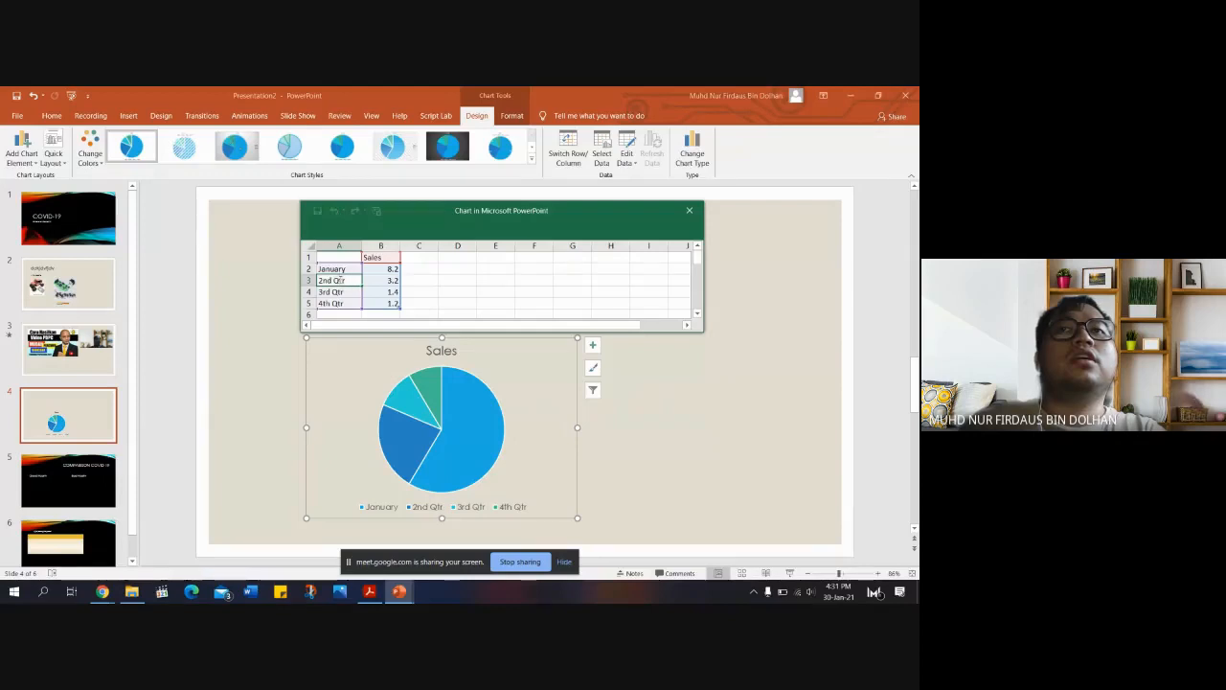
pyautogui.moveTo(347, 280); pyautogui.dragTo(325, 268)
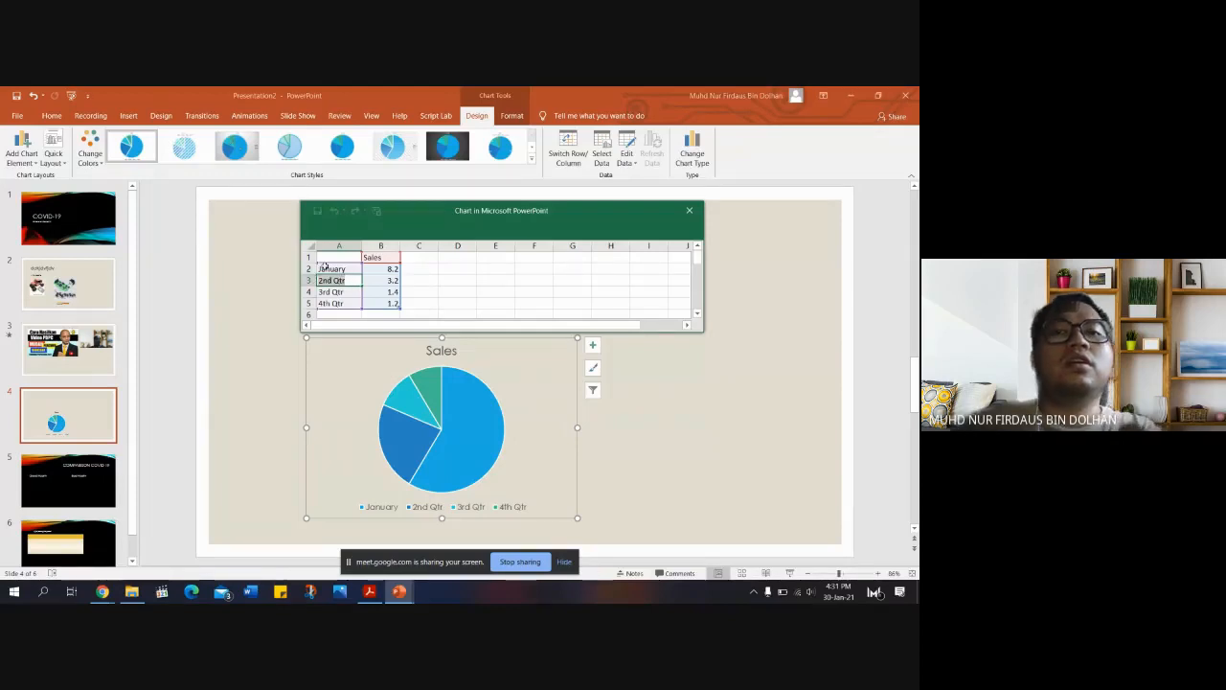
pyautogui.write('February')
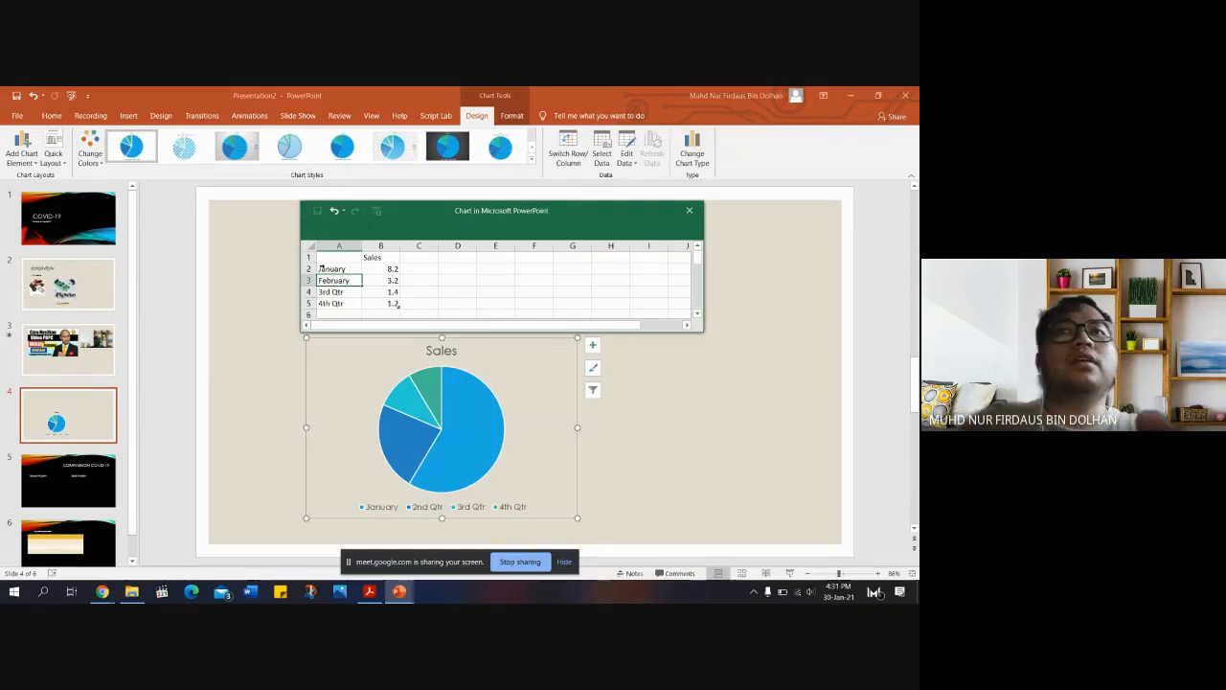
pyautogui.press('Return')
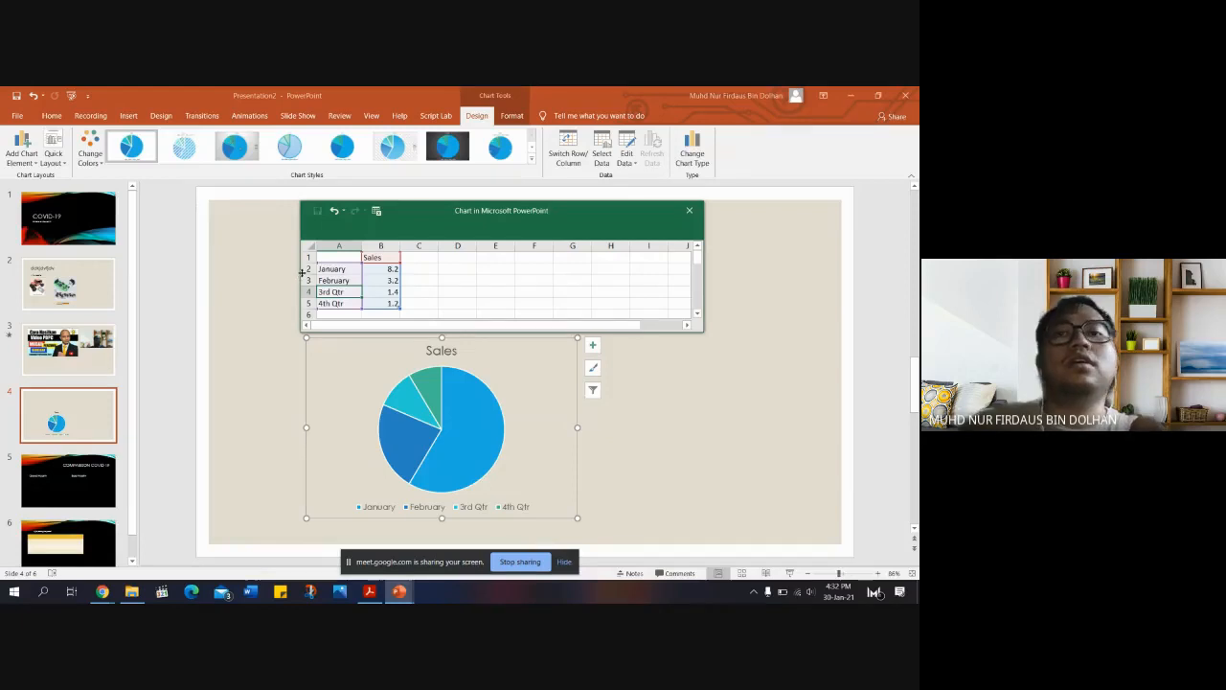
# Rename the third and fourth categories in the chart data to March and April.
pyautogui.press('BackSpace')
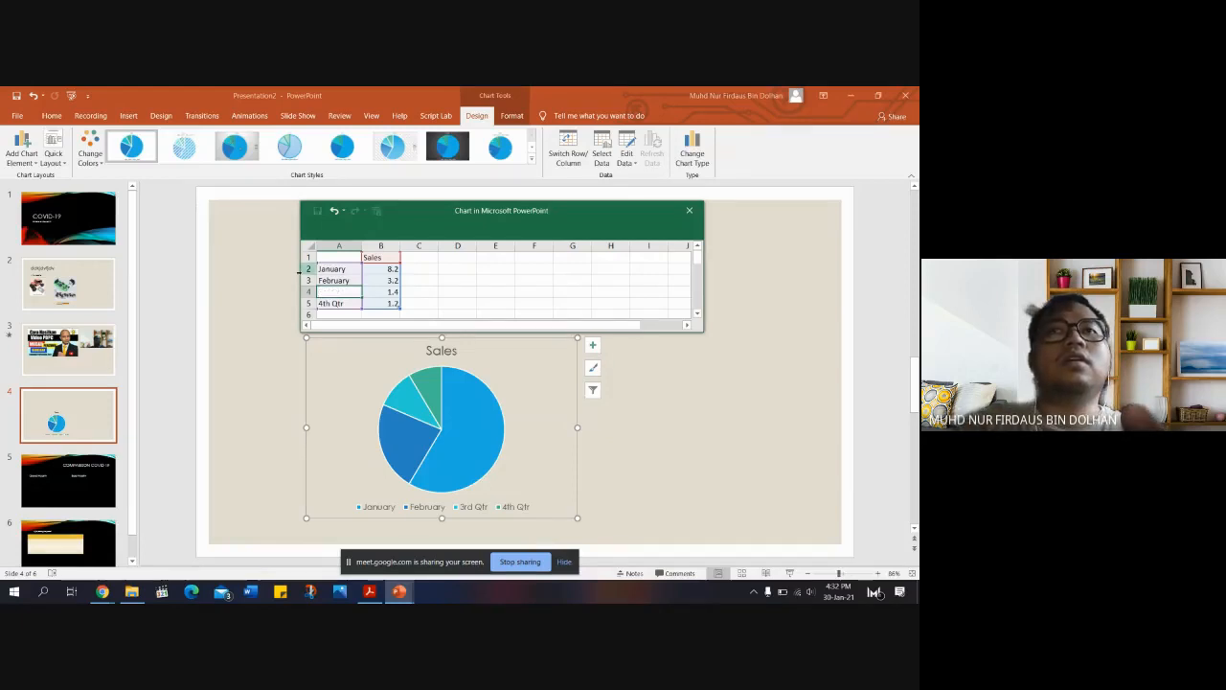
pyautogui.write('Ma')
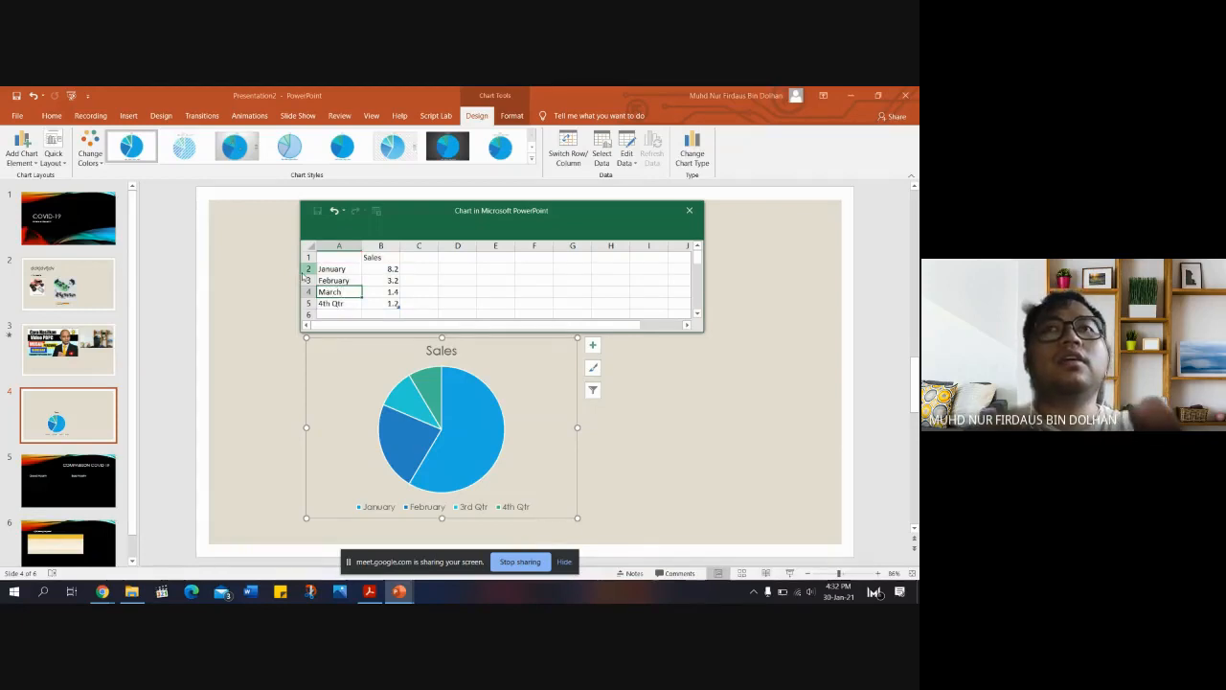
pyautogui.write('rch')
pyautogui.press('Return')
pyautogui.write('A')
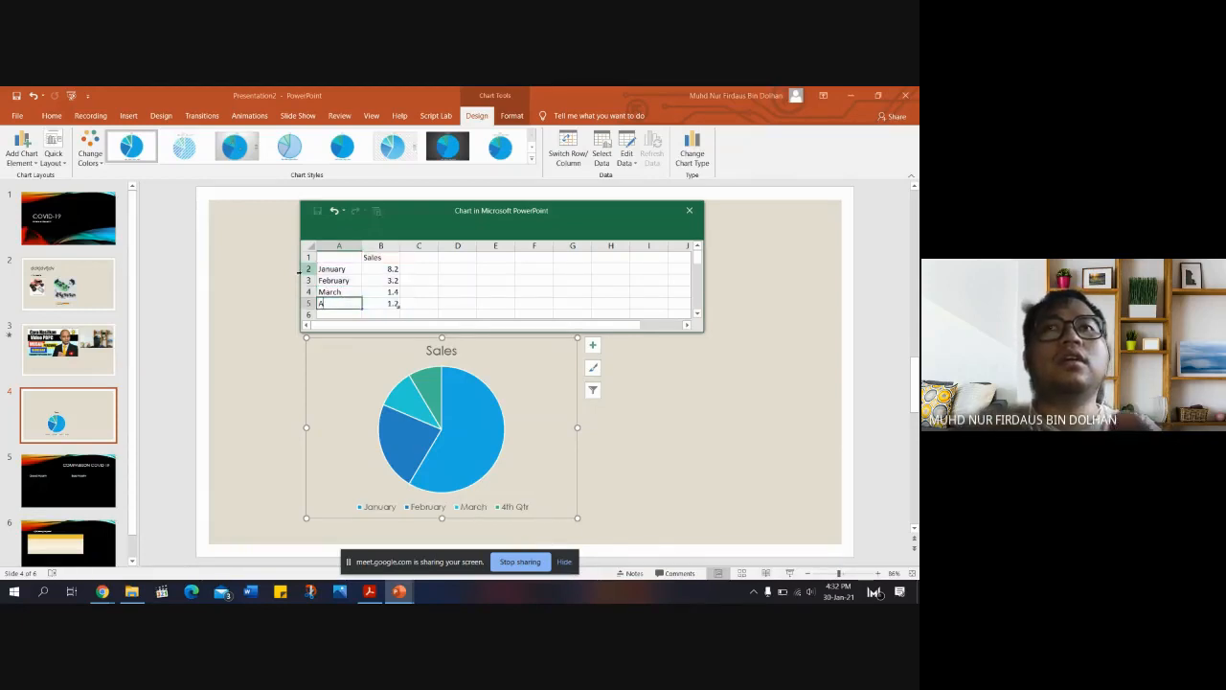
pyautogui.write('pril')
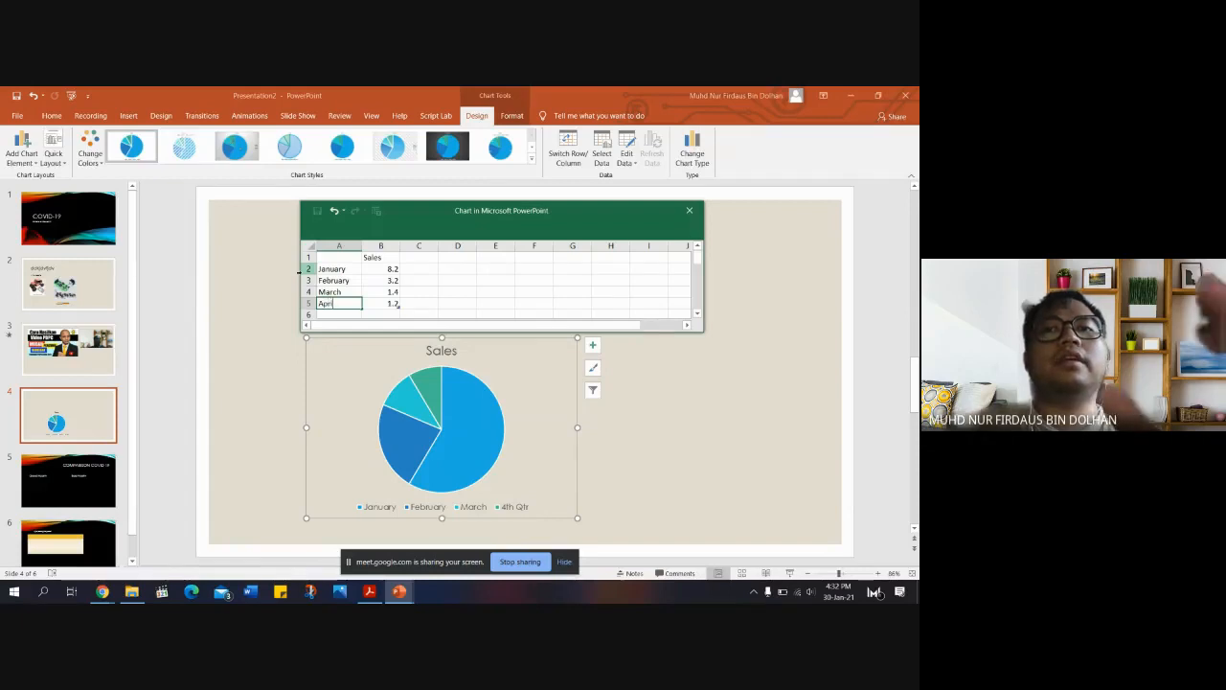
pyautogui.click(393, 291)
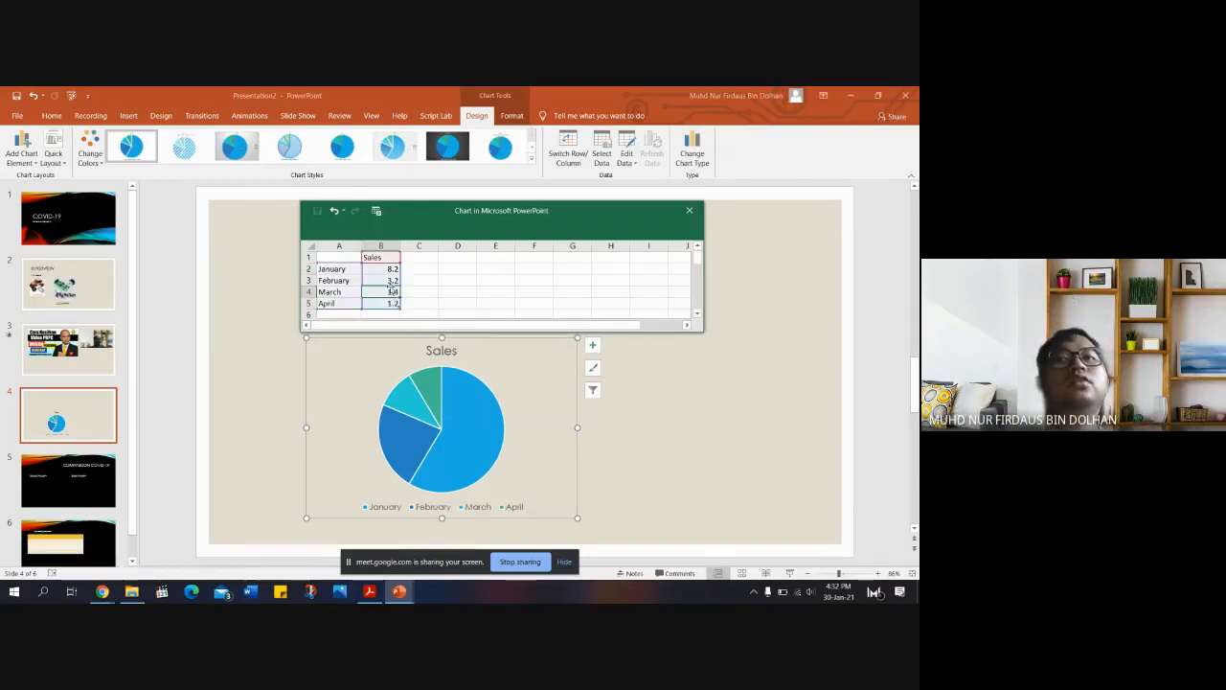
# Set the Sales values to 10 for January and 20 for February in the chart data.
pyautogui.click(386, 270)
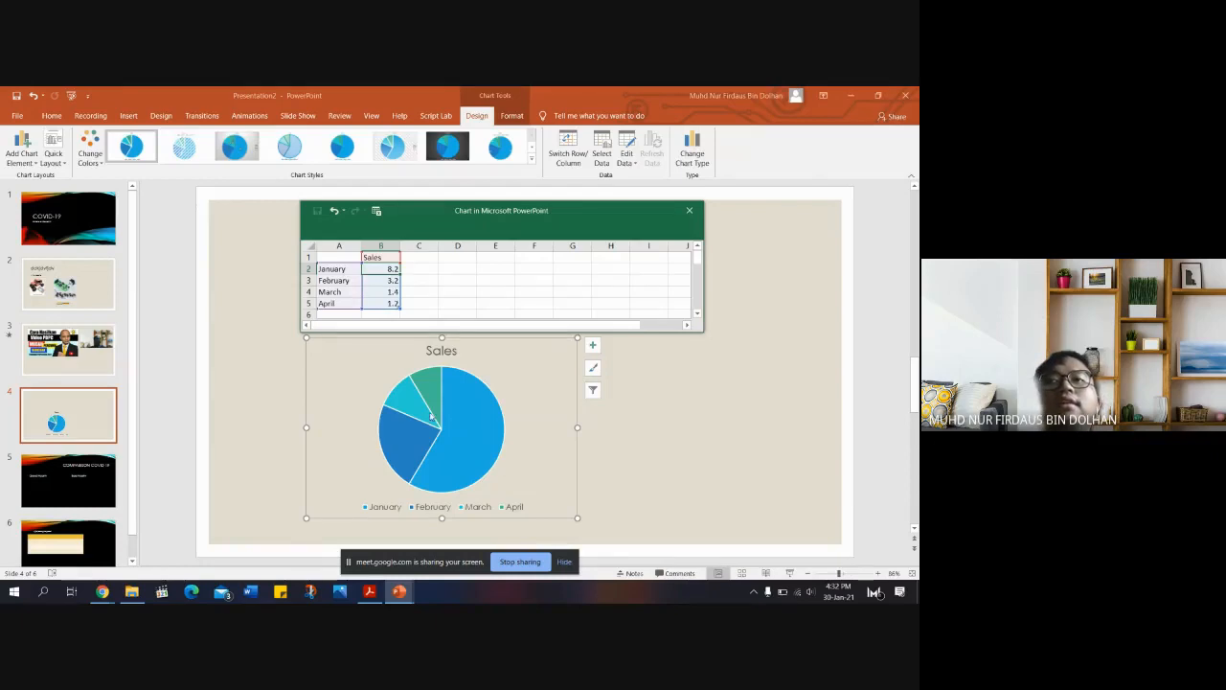
pyautogui.doubleClick(391, 270)
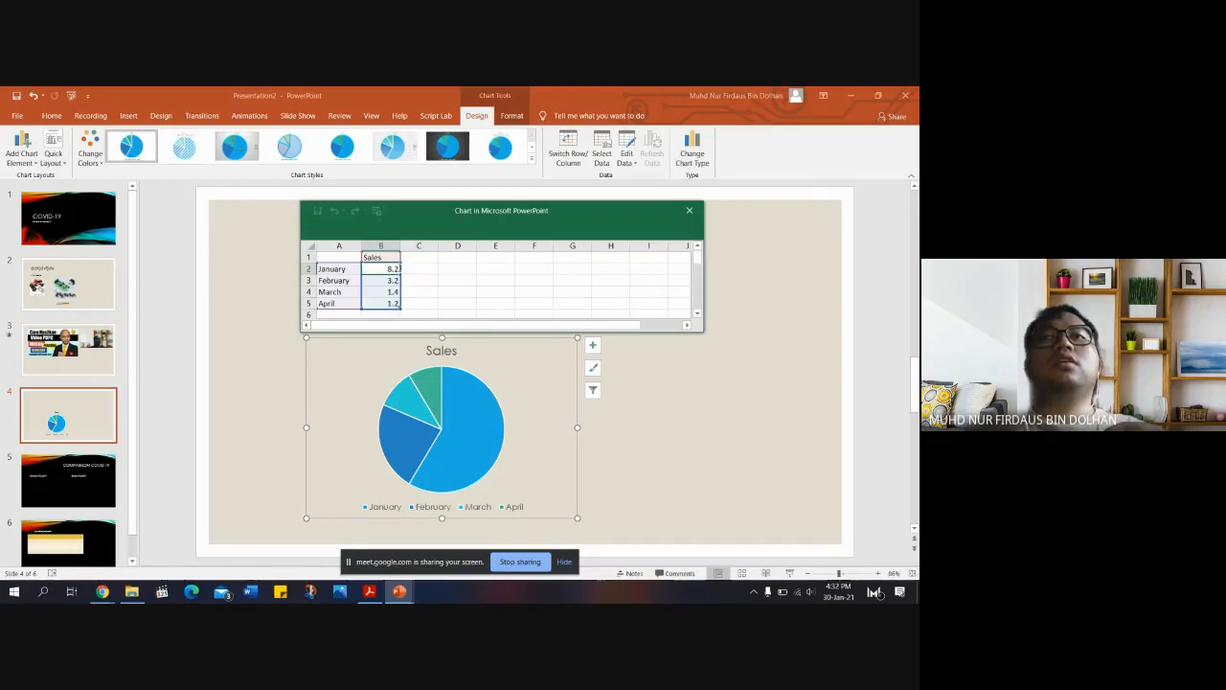
pyautogui.moveTo(399, 269); pyautogui.dragTo(389, 269)
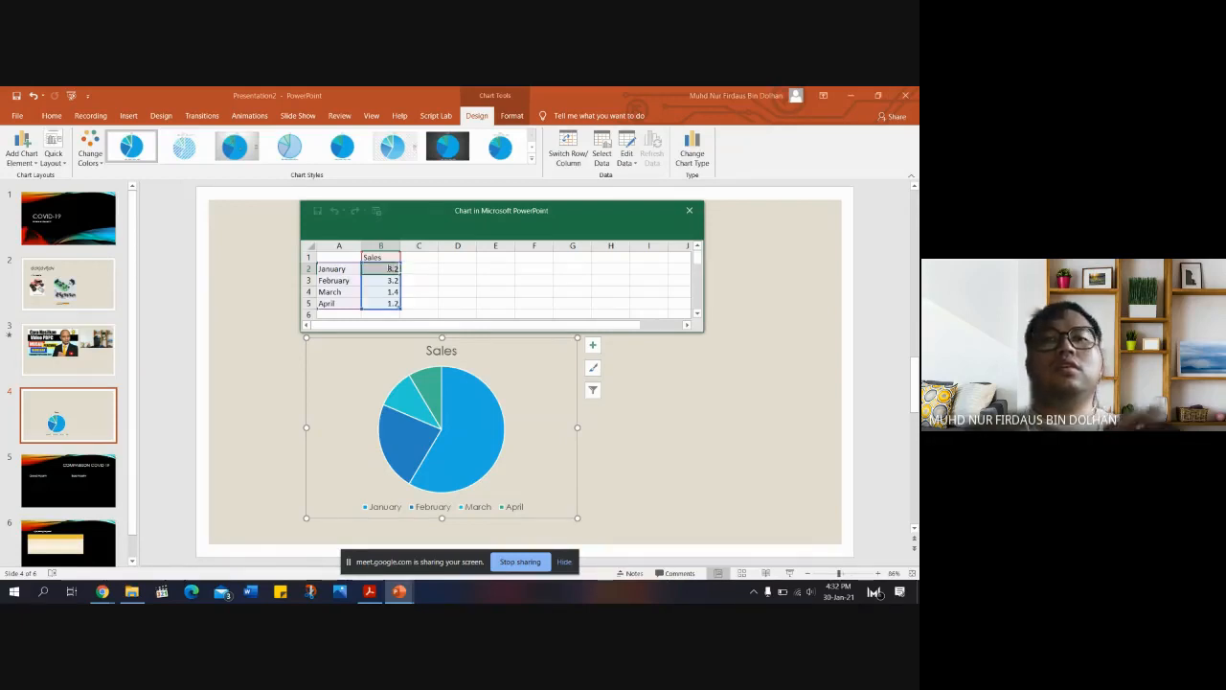
pyautogui.write('10')
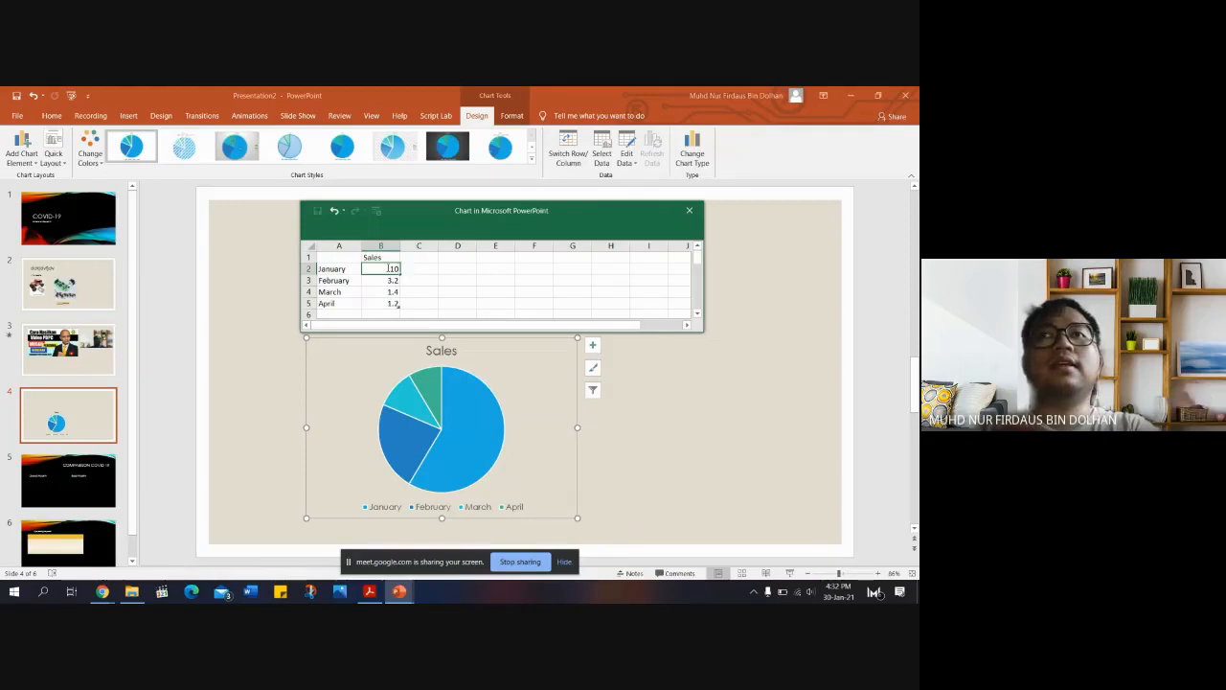
pyautogui.click(393, 280)
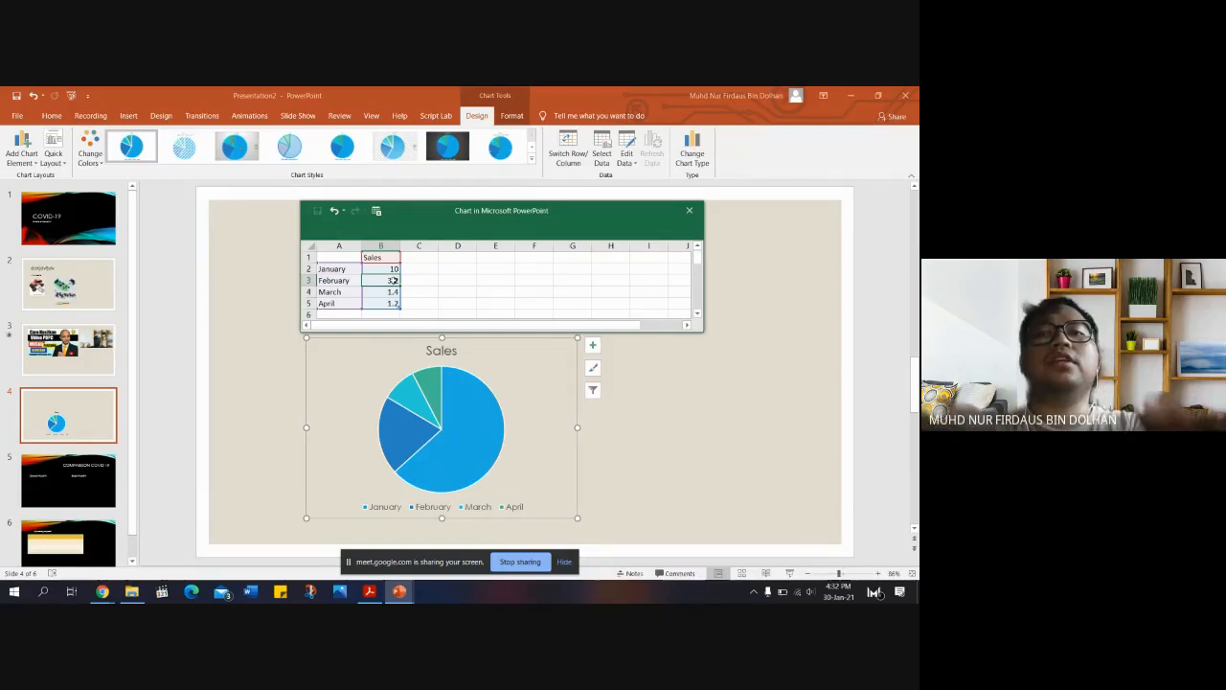
pyautogui.click(393, 280)
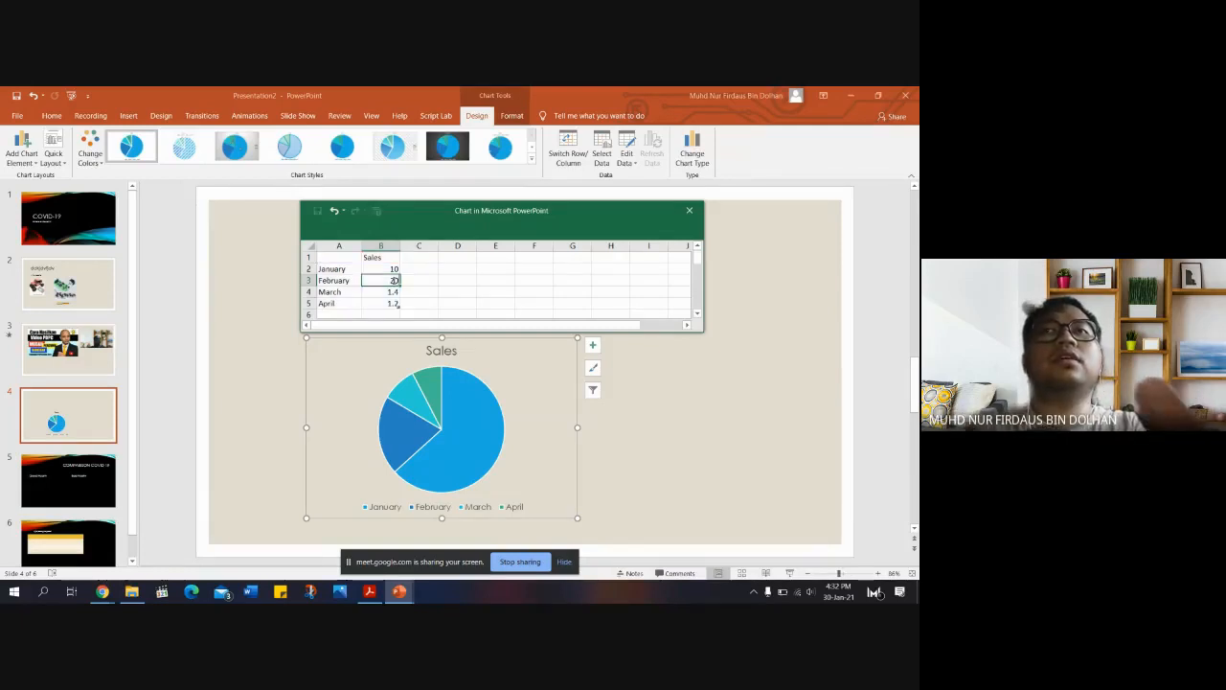
pyautogui.write('20')
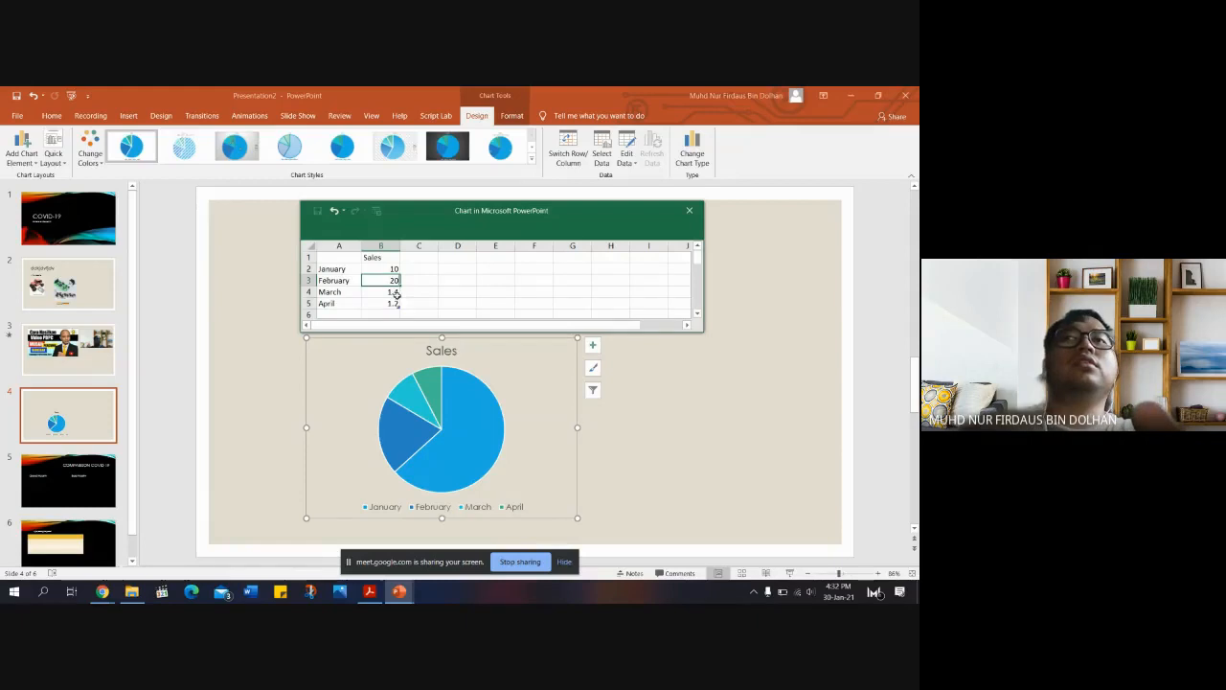
pyautogui.press('Return')
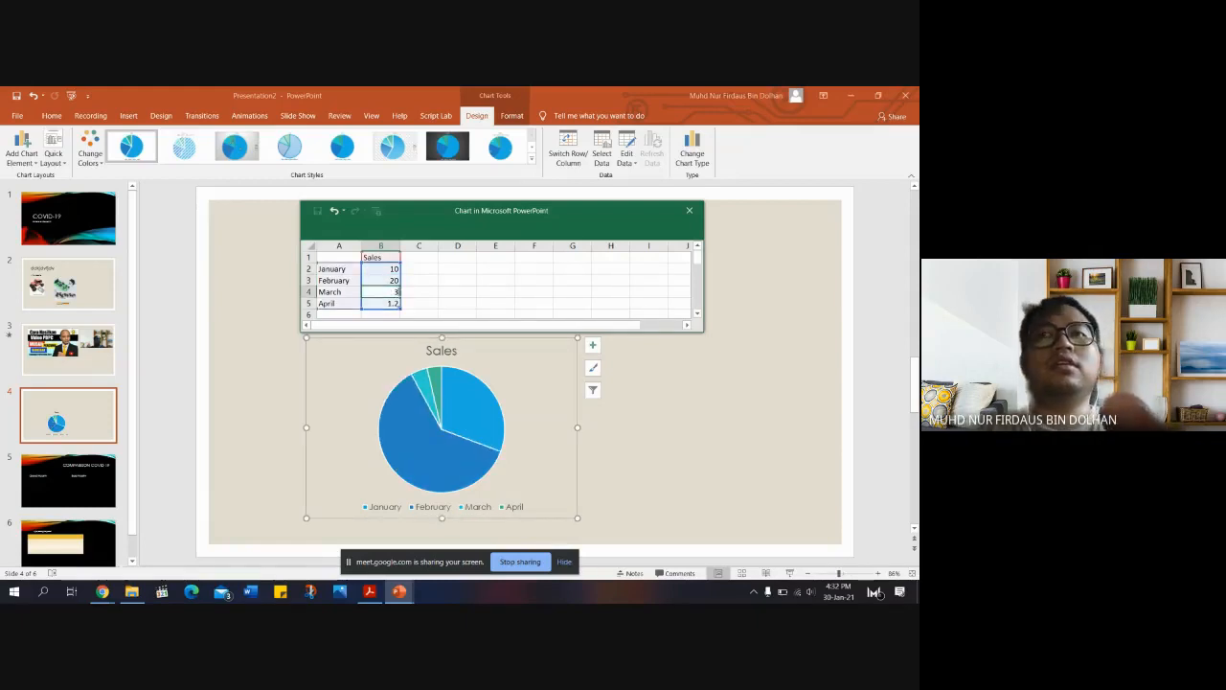
# Set the Sales values to 30 for March and 40 for April in the chart data.
pyautogui.write('30')
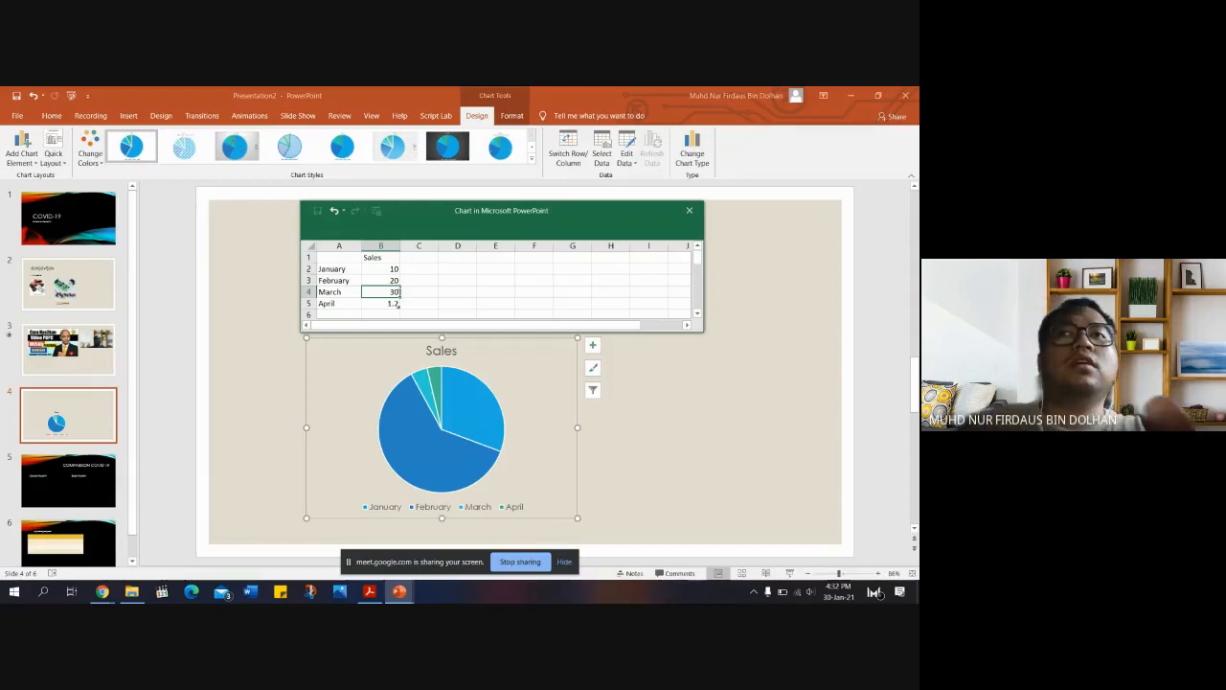
pyautogui.press('Return')
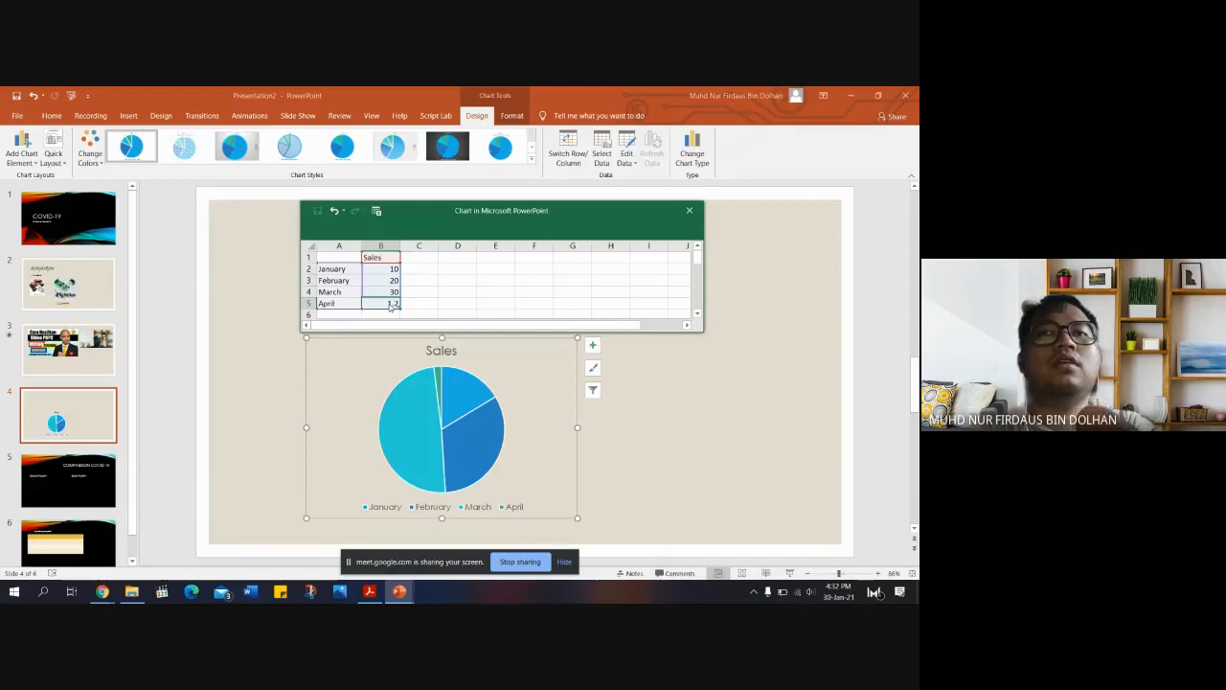
pyautogui.write('80')
pyautogui.click(427, 303)
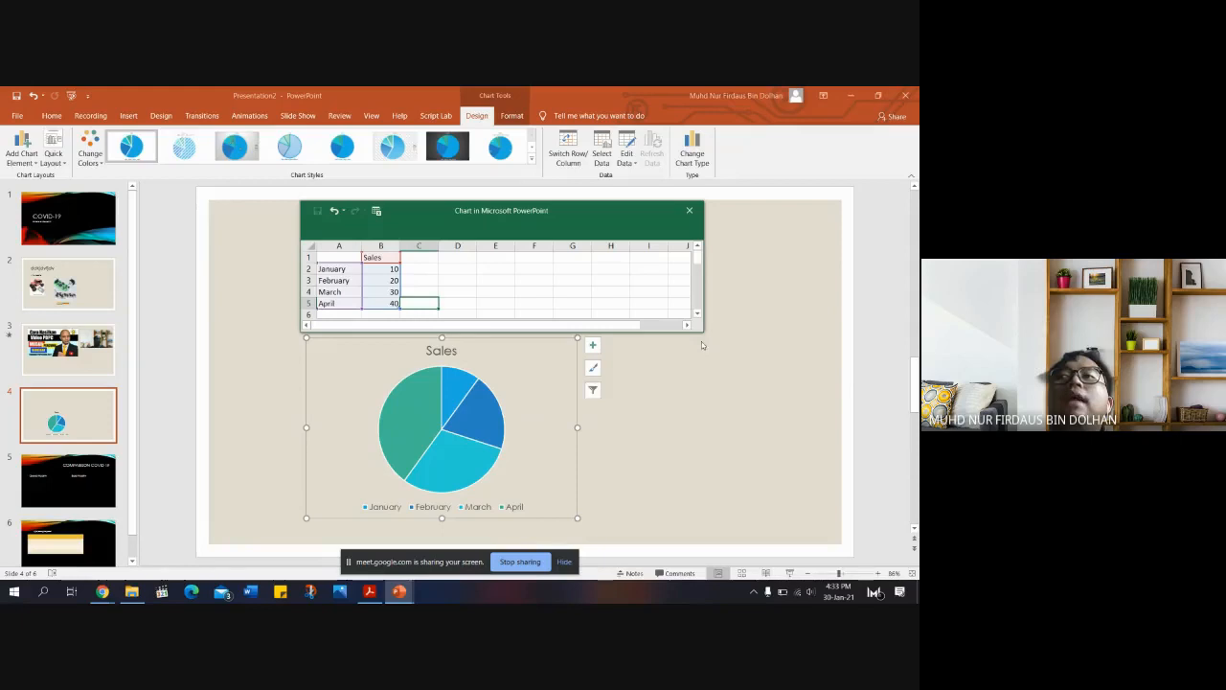
# Narrow the data sheet window to about the chart's width and apply chart Style 5 to the pie chart.
pyautogui.moveTo(704, 305); pyautogui.dragTo(592, 298)
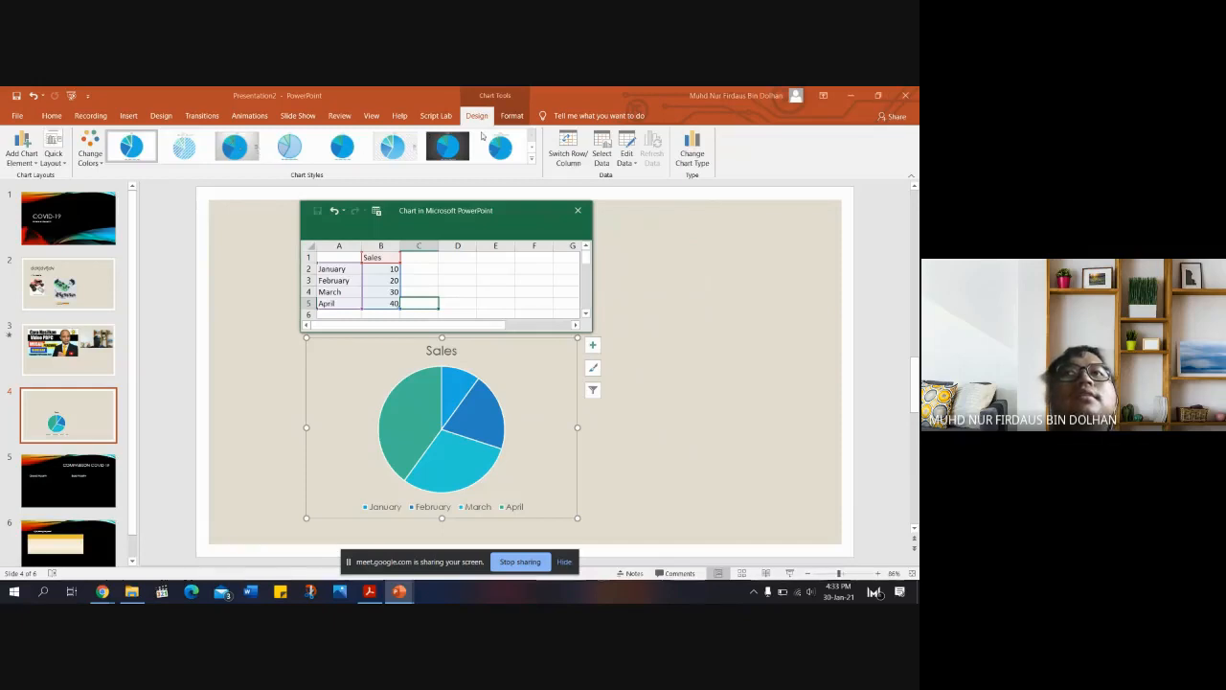
pyautogui.click(541, 408)
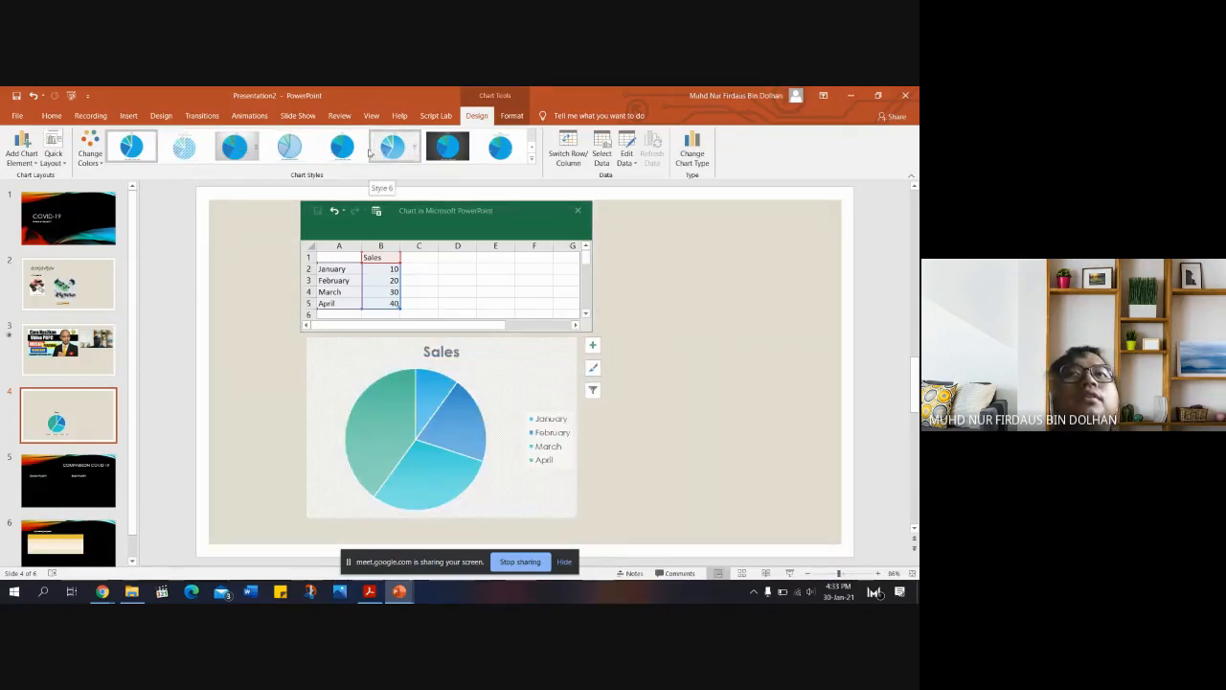
pyautogui.click(322, 151)
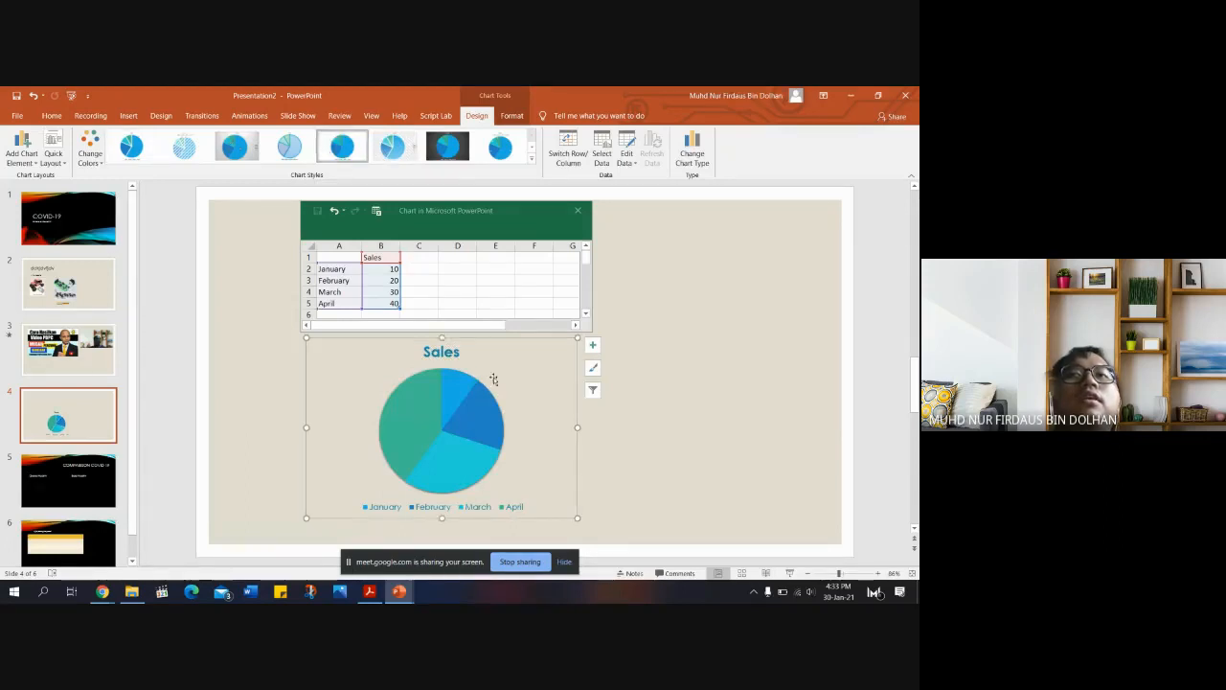
# Change the chart type from Pie to Clustered Bar.
pyautogui.moveTo(473, 422)
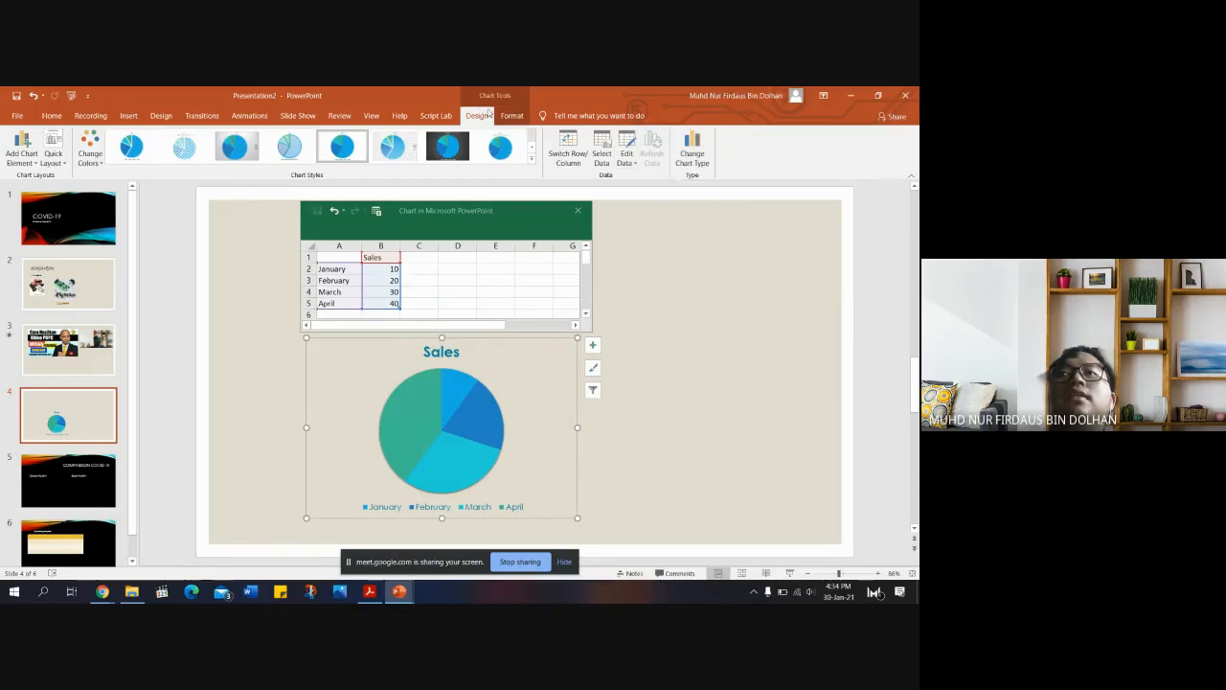
pyautogui.click(692, 154)
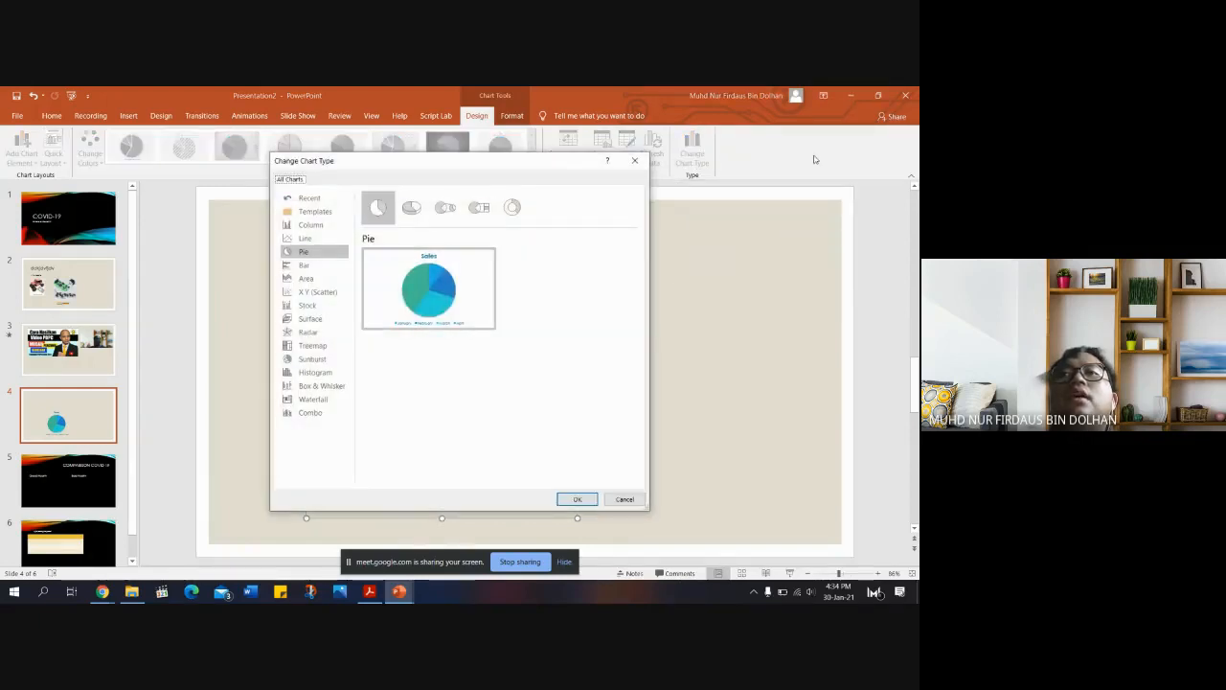
pyautogui.moveTo(400, 285)
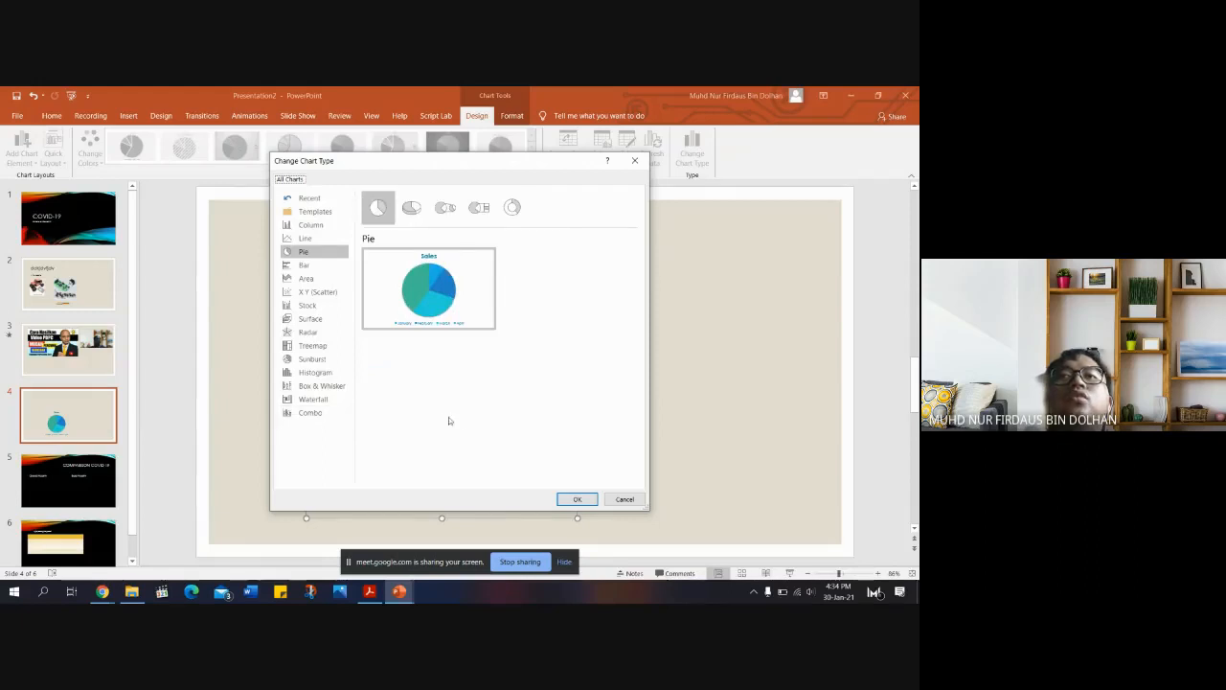
pyautogui.click(303, 265)
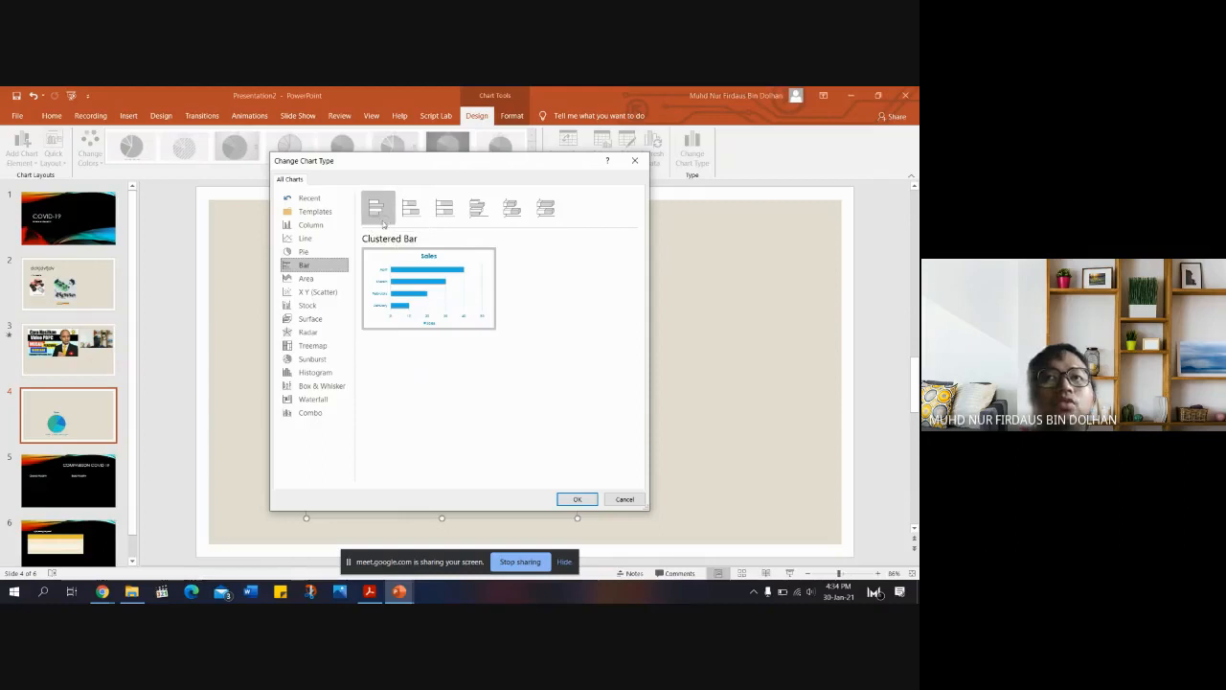
pyautogui.click(576, 499)
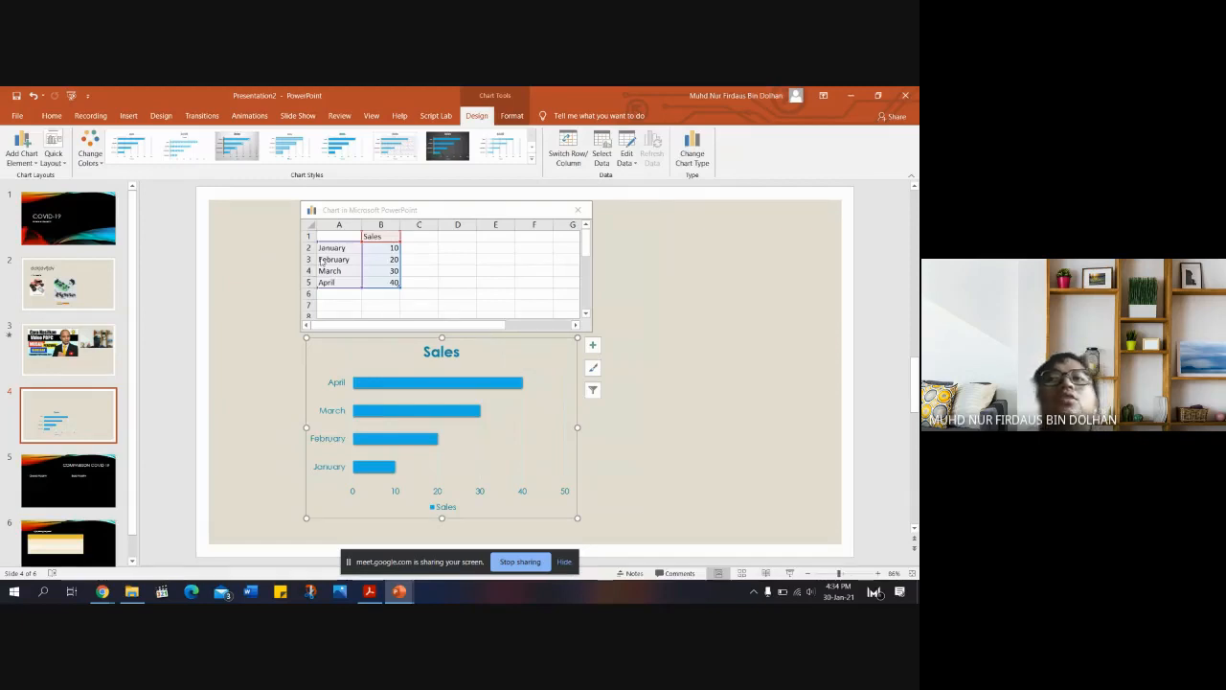
# Apply the first monochromatic blue color palette to the bar chart.
pyautogui.moveTo(497, 388)
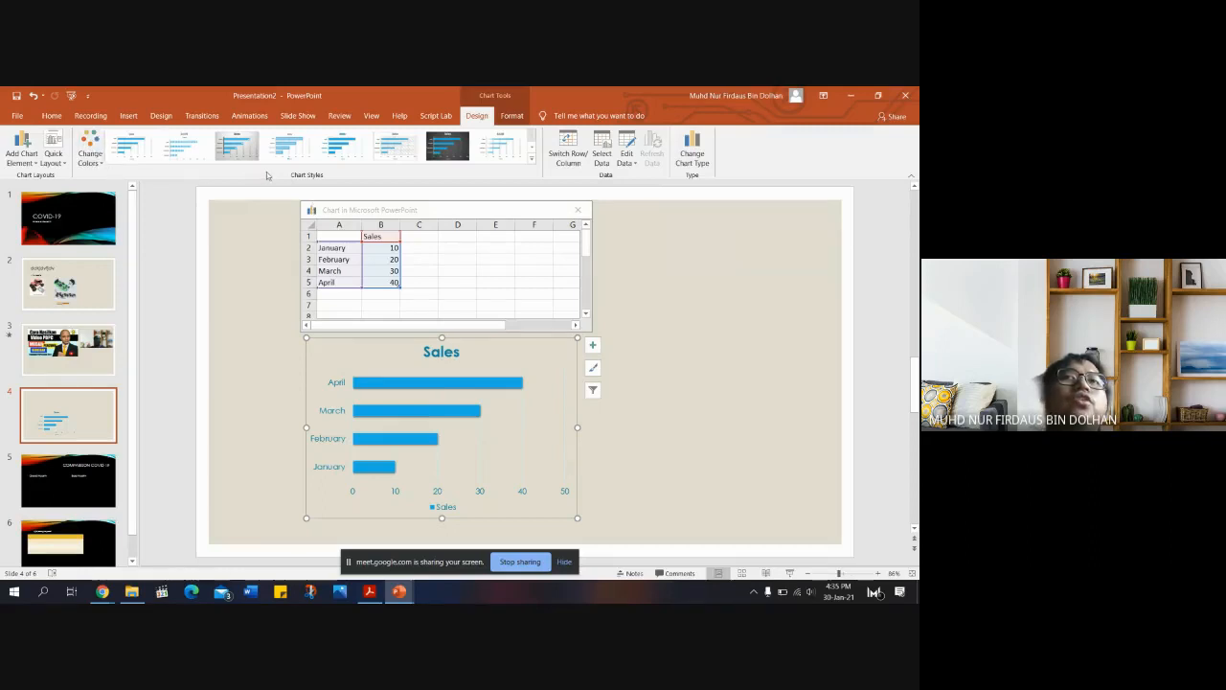
pyautogui.click(101, 166)
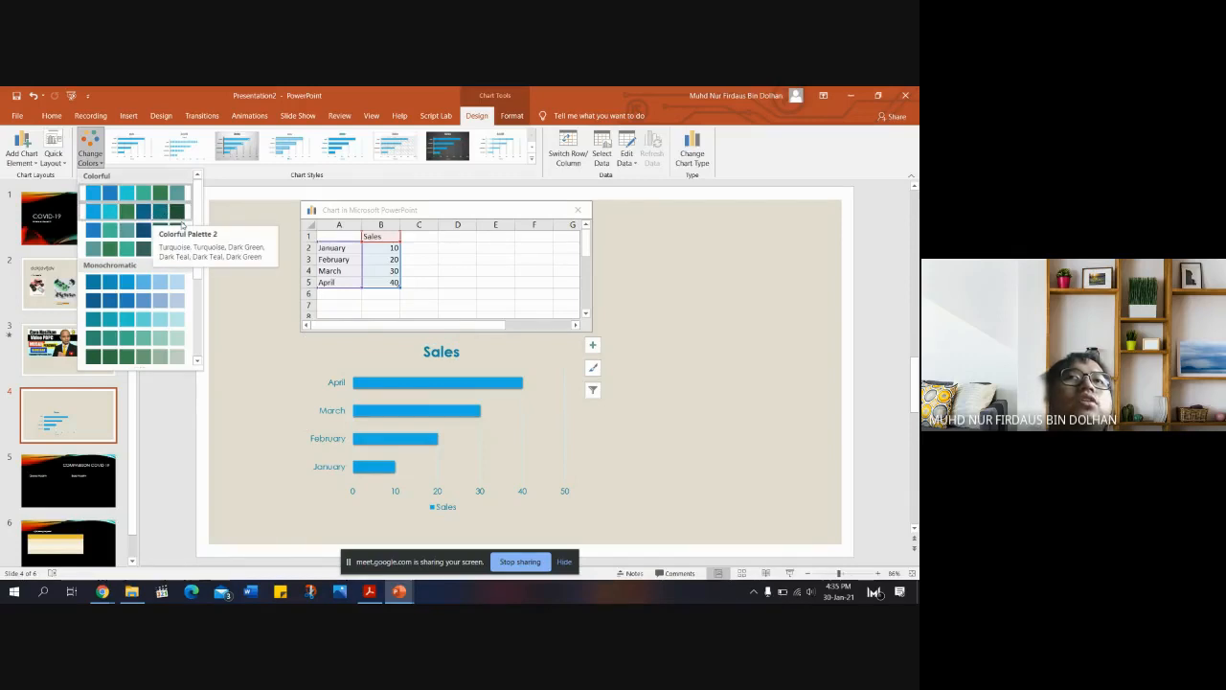
pyautogui.click(176, 288)
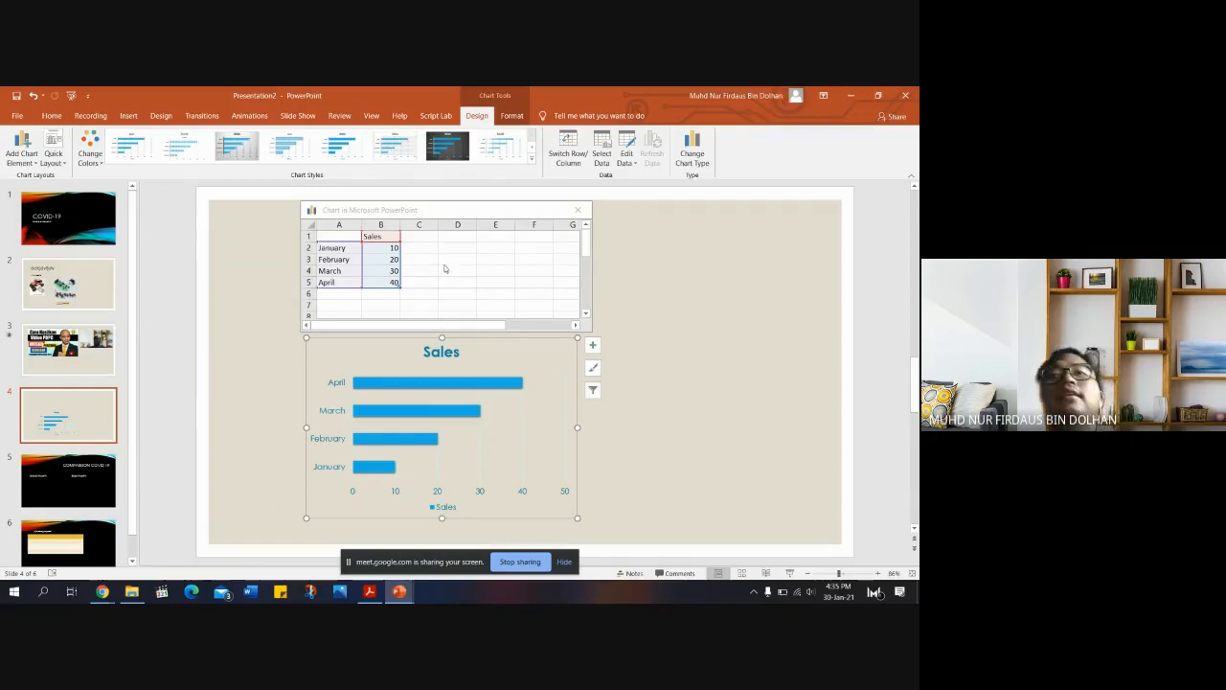
# Add a new blank slide directly after the bar chart slide.
pyautogui.rightClick(121, 442)
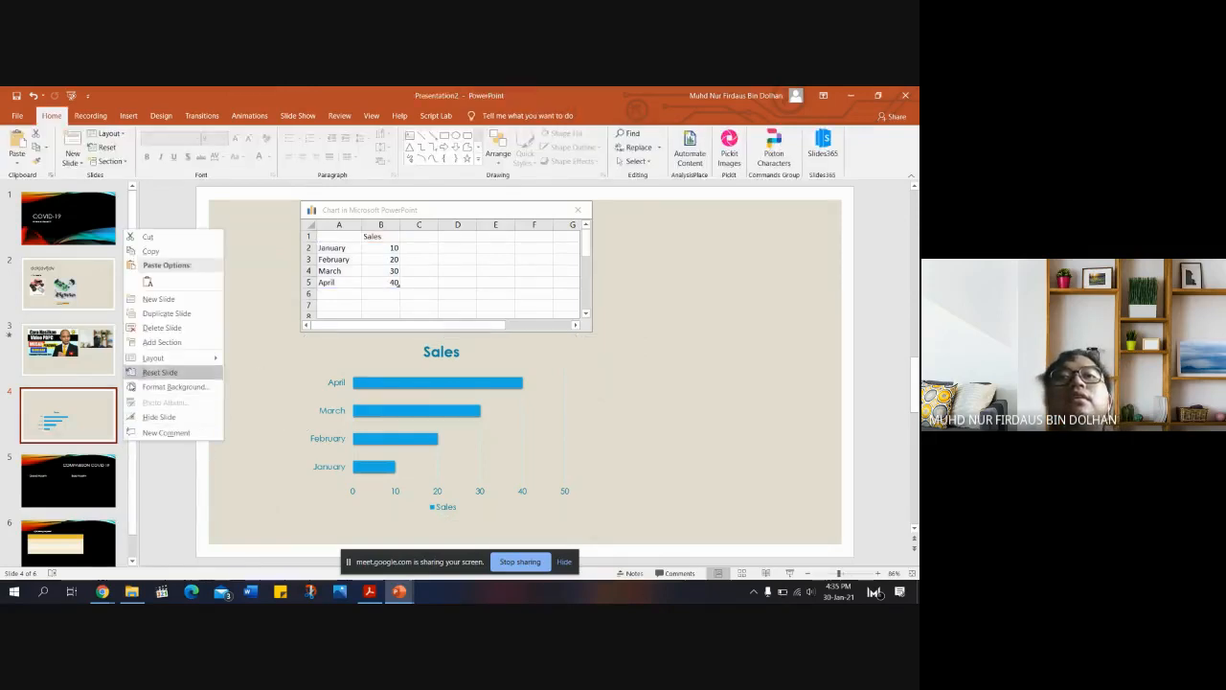
pyautogui.rightClick(99, 452)
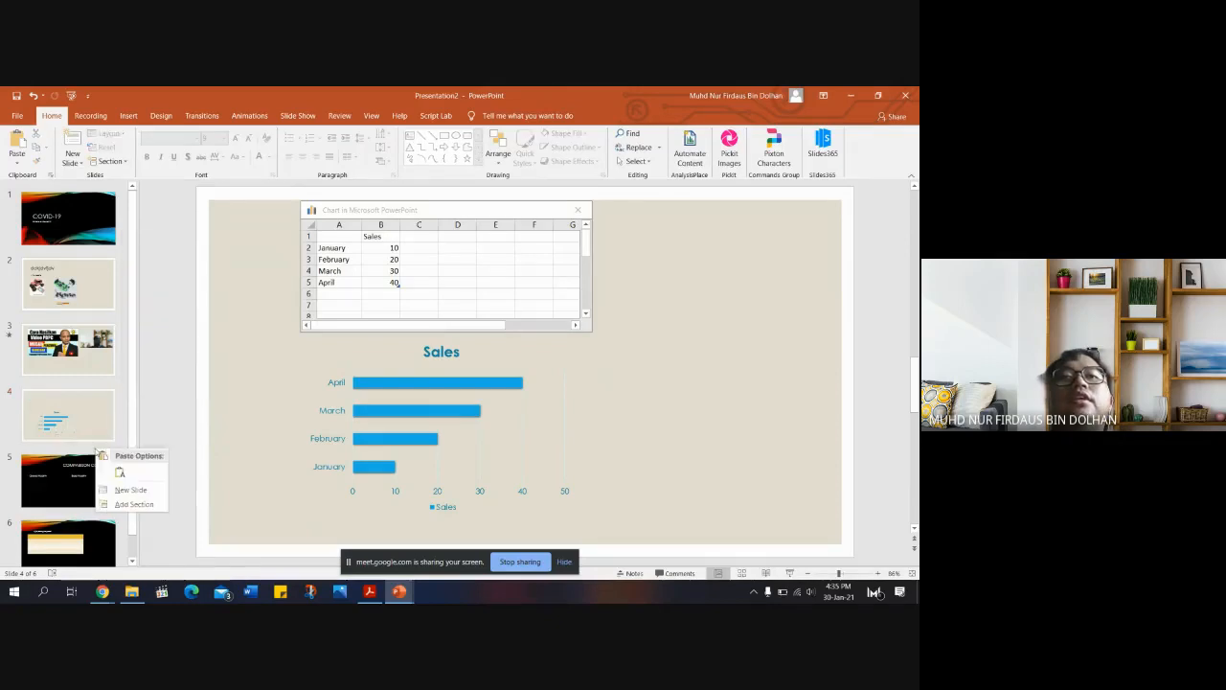
pyautogui.click(131, 490)
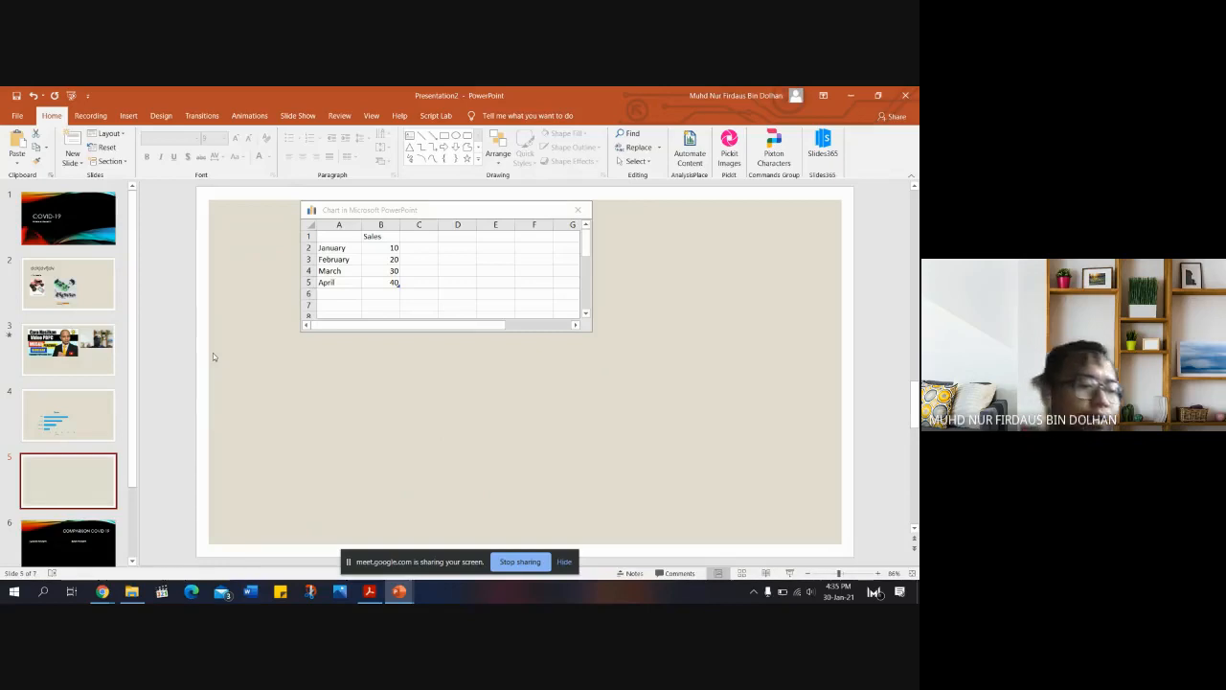
# Draw a Smiley Face shape about 3.02" wide and 2.04" high on the new slide, below the chart data sheet.
pyautogui.click(130, 116)
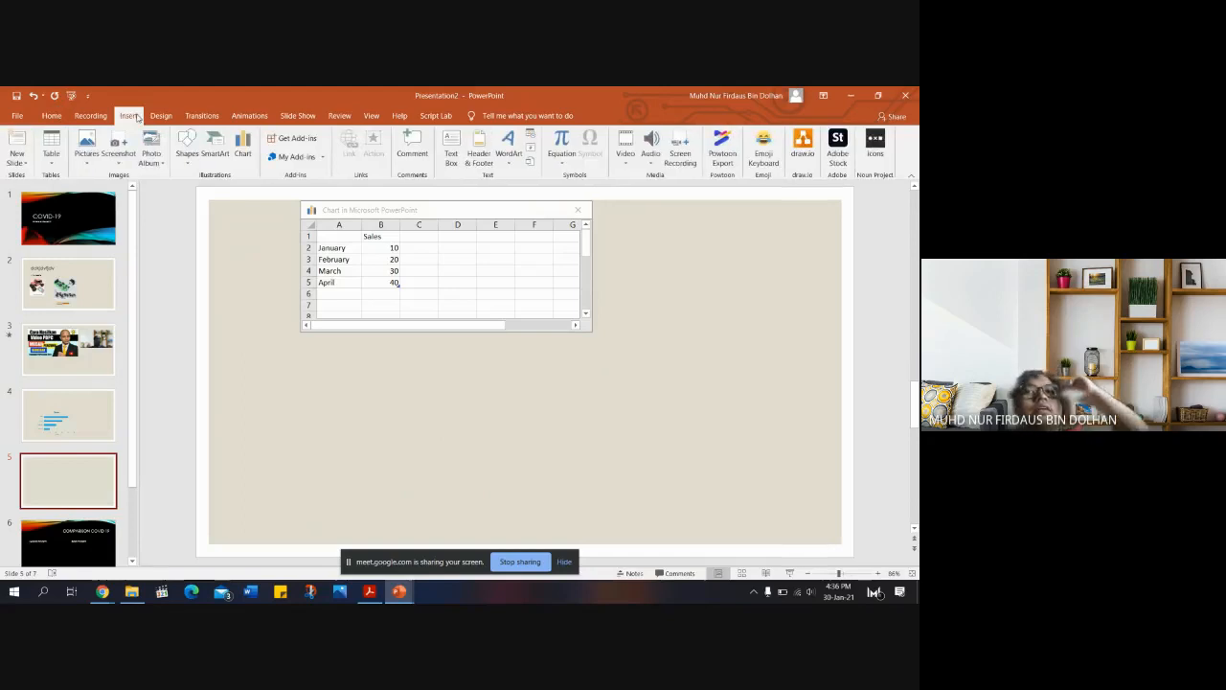
pyautogui.click(187, 166)
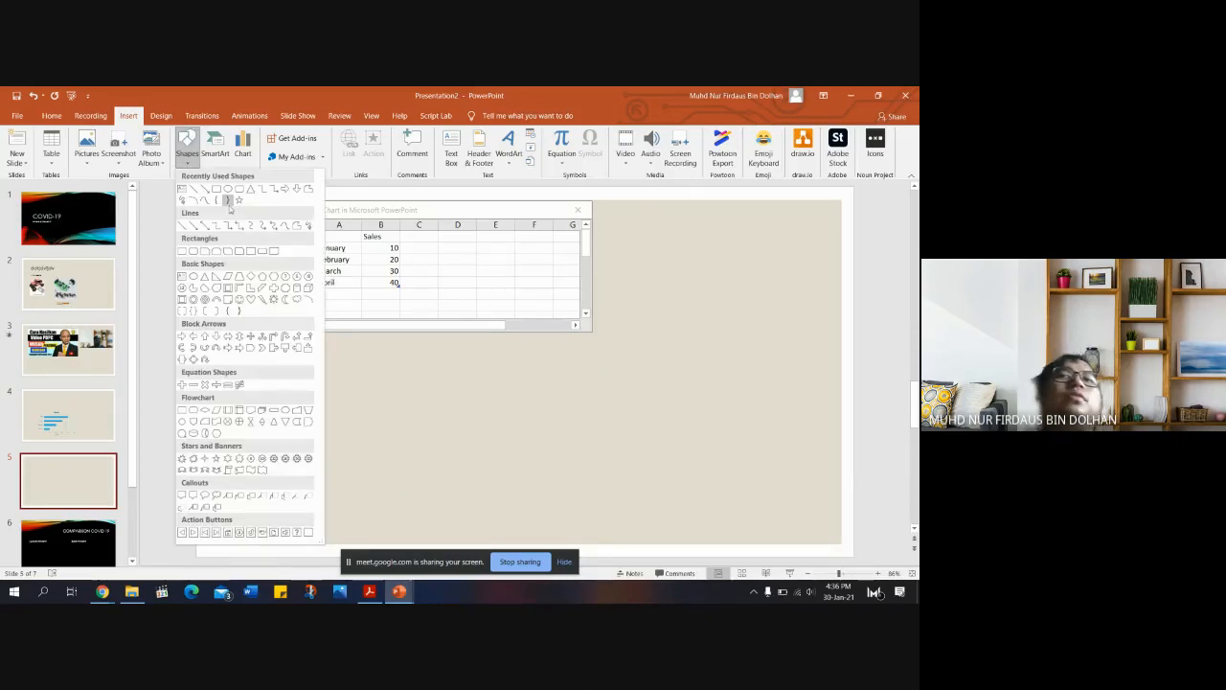
pyautogui.click(238, 300)
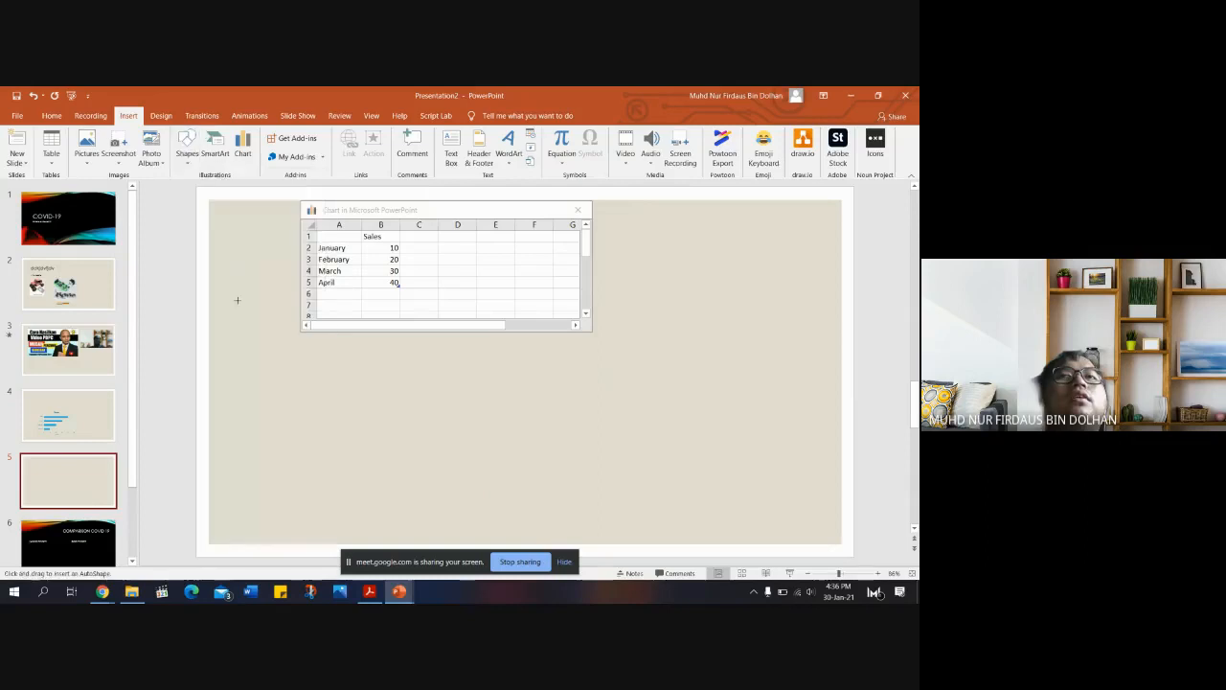
pyautogui.moveTo(355, 384); pyautogui.dragTo(505, 484)
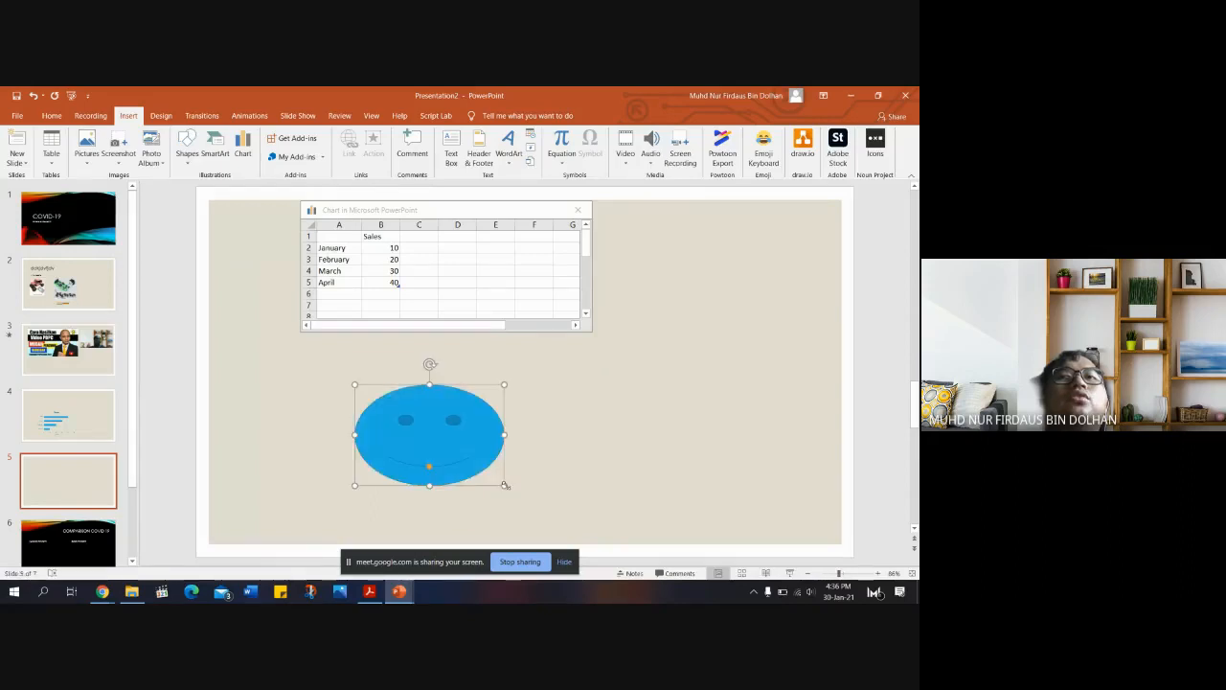
# Move the smiley face to the slide's upper-right area and apply the darker blue preset shape style.
pyautogui.moveTo(454, 419)
pyautogui.mouseDown()
pyautogui.moveTo(771, 369)
pyautogui.moveTo(441, 369)
pyautogui.moveTo(613, 423)
pyautogui.moveTo(792, 267)
pyautogui.moveTo(781, 235)
pyautogui.moveTo(773, 244)
pyautogui.moveTo(791, 248)
pyautogui.moveTo(753, 271)
pyautogui.mouseUp()
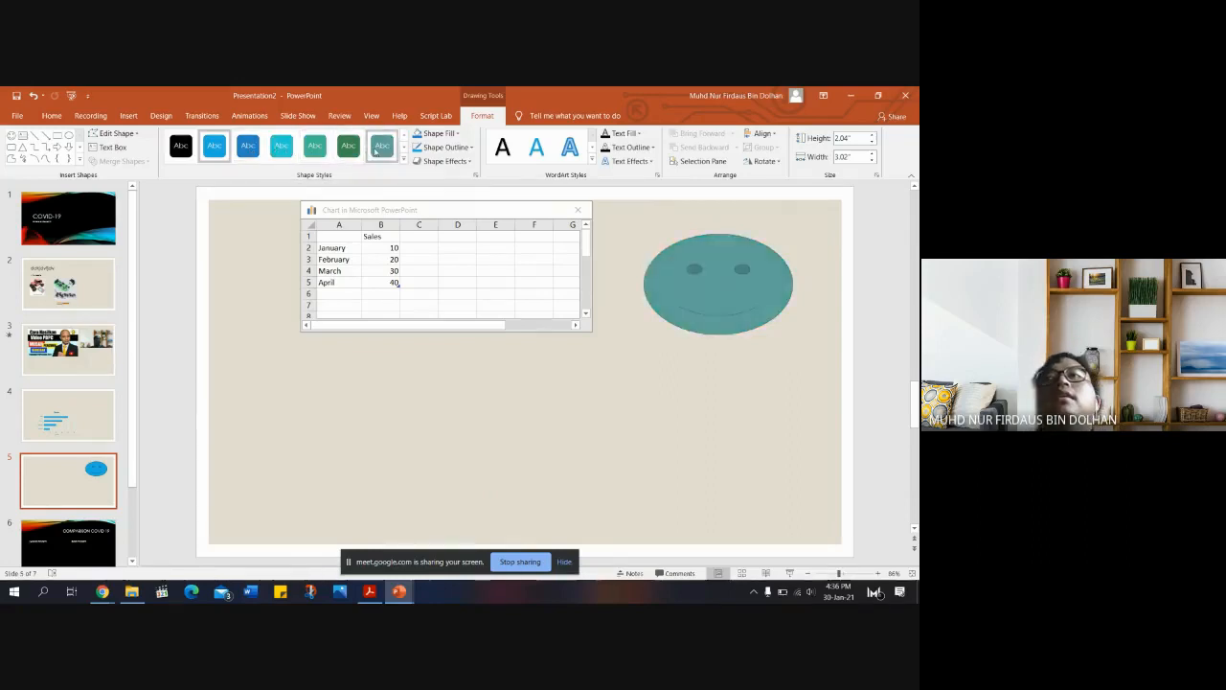
pyautogui.click(248, 152)
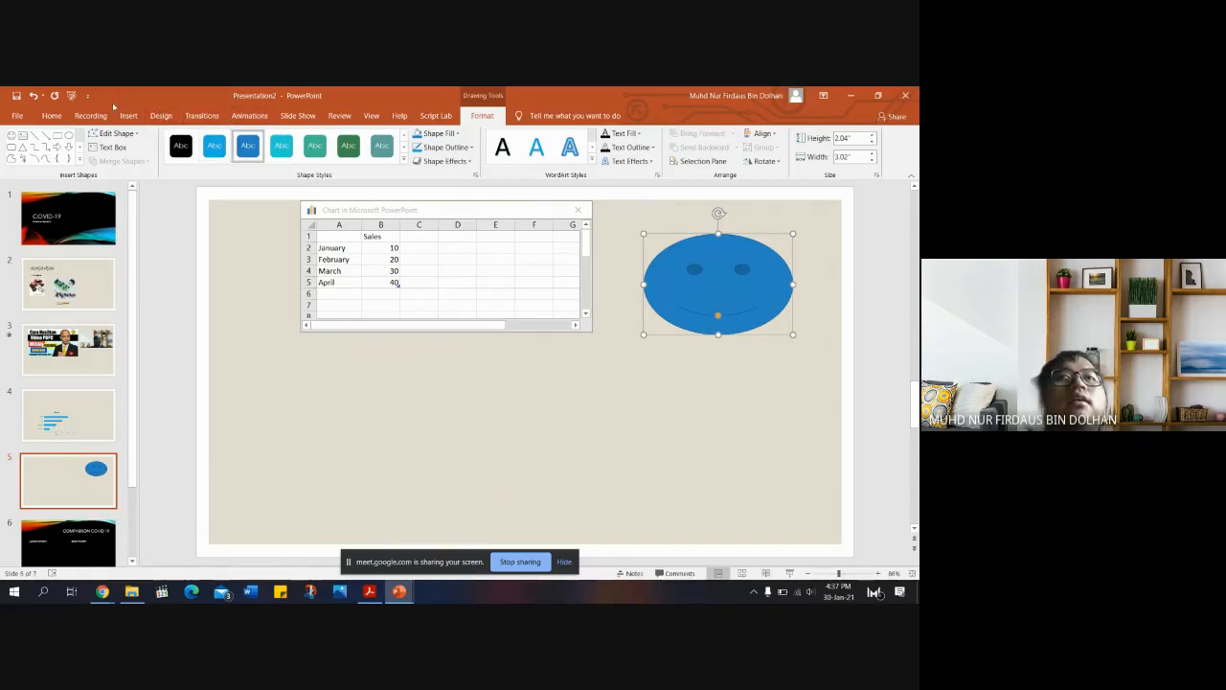
pyautogui.click(127, 116)
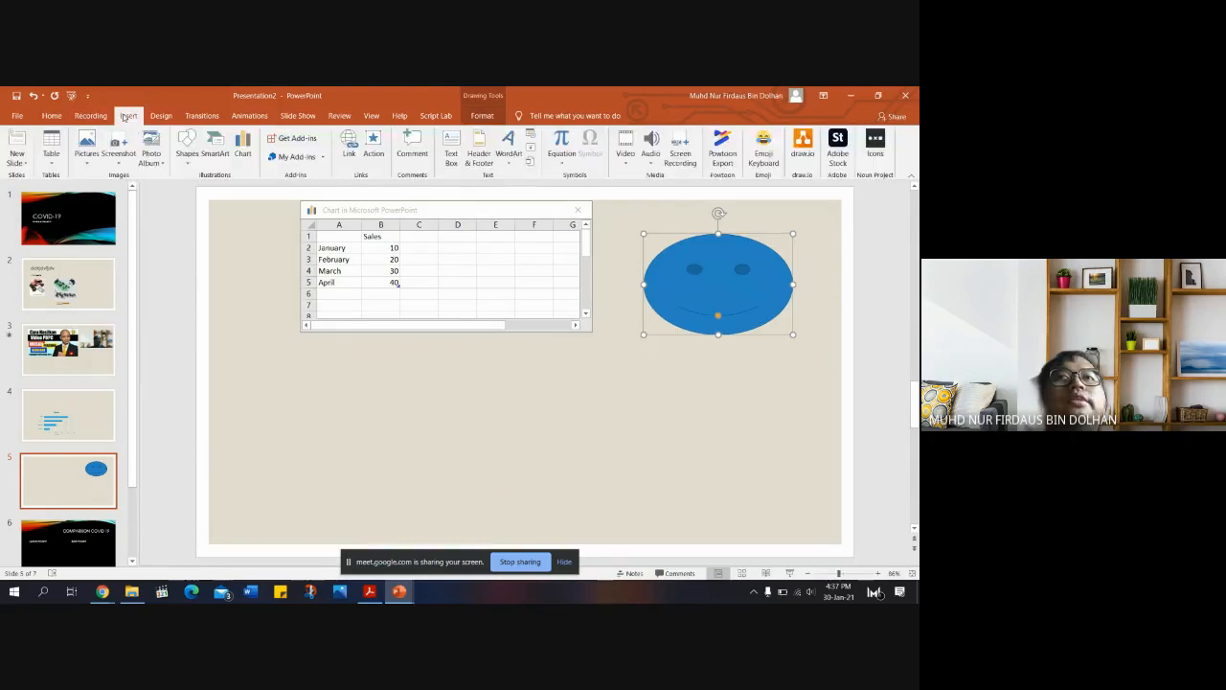
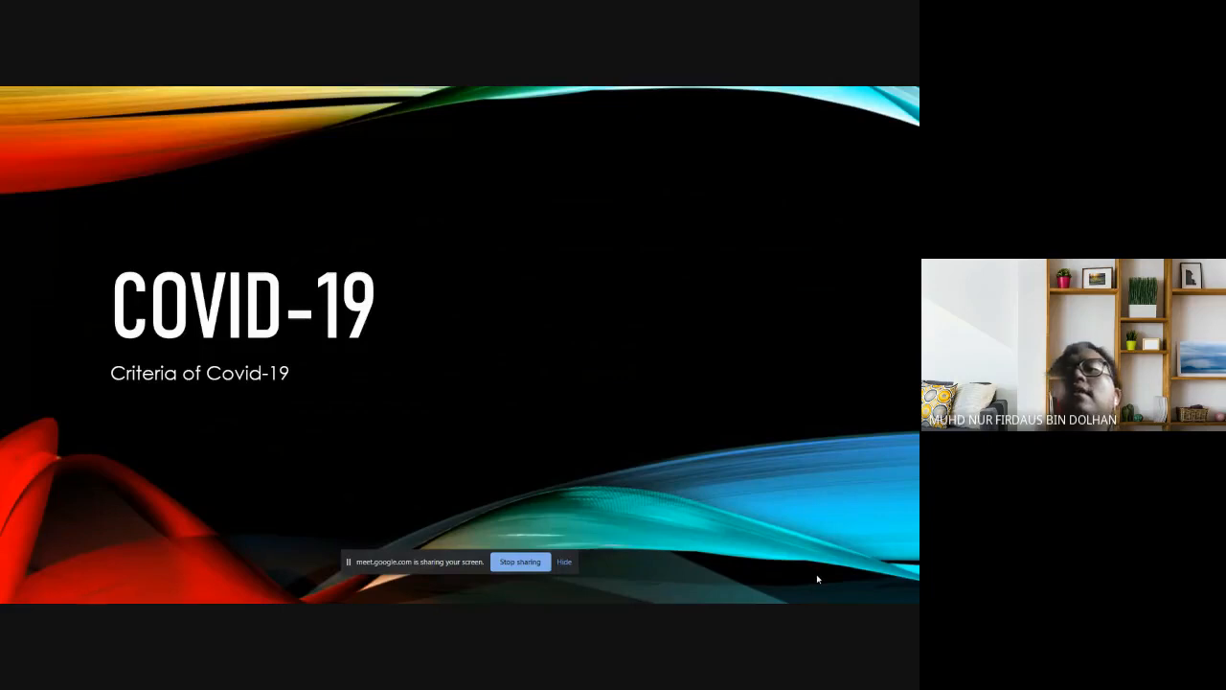
# Preview the change from the title slide to the comparison slide in the slide show, and end the show.
pyautogui.press('Right')
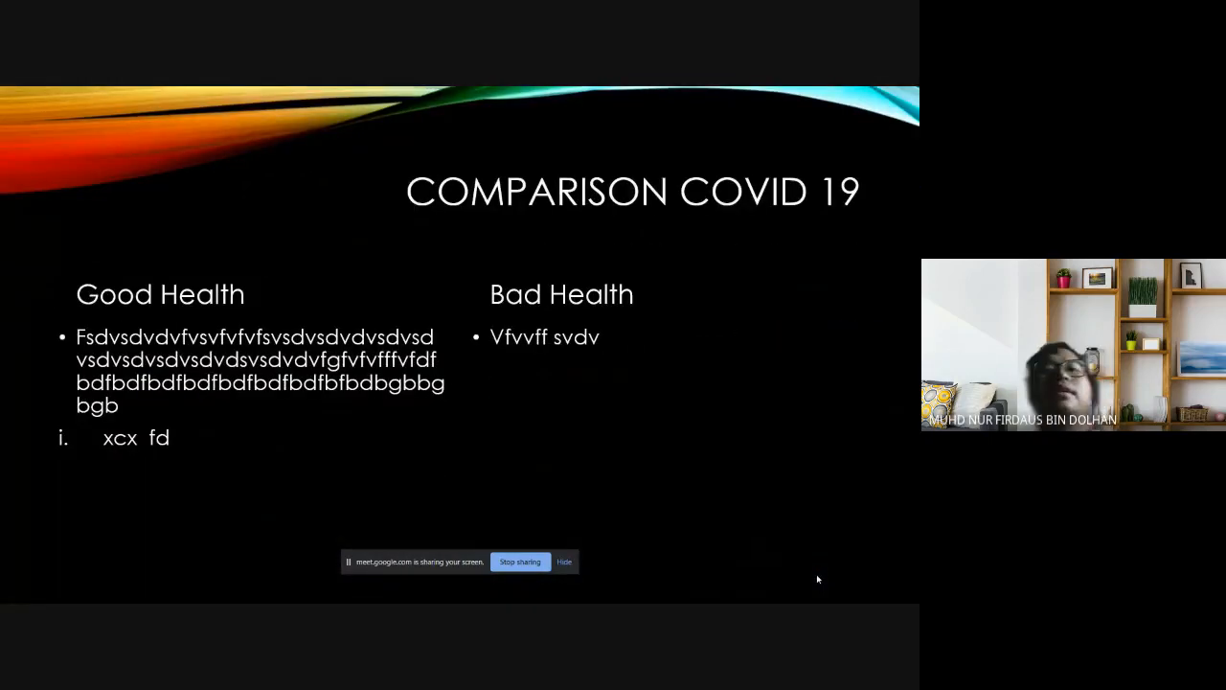
pyautogui.press('Escape')
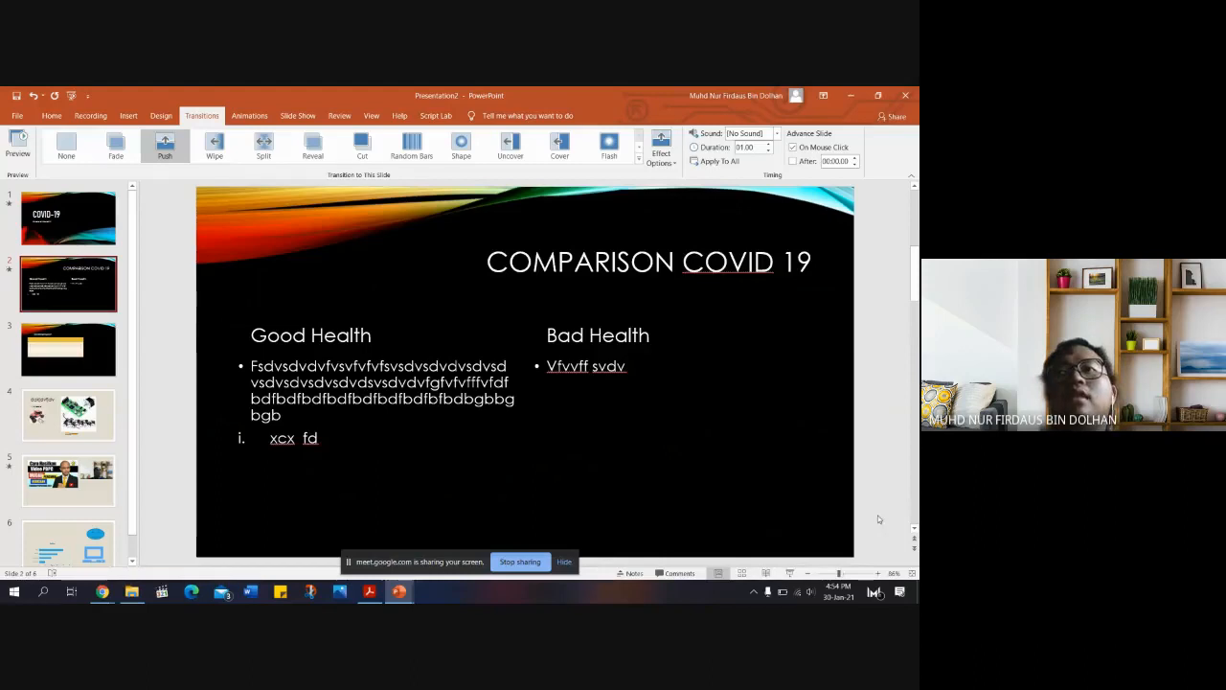
# Apply the Appear animation to slide 4's red car picture and Fly In to its circuit board and motors picture.
pyautogui.click(251, 115)
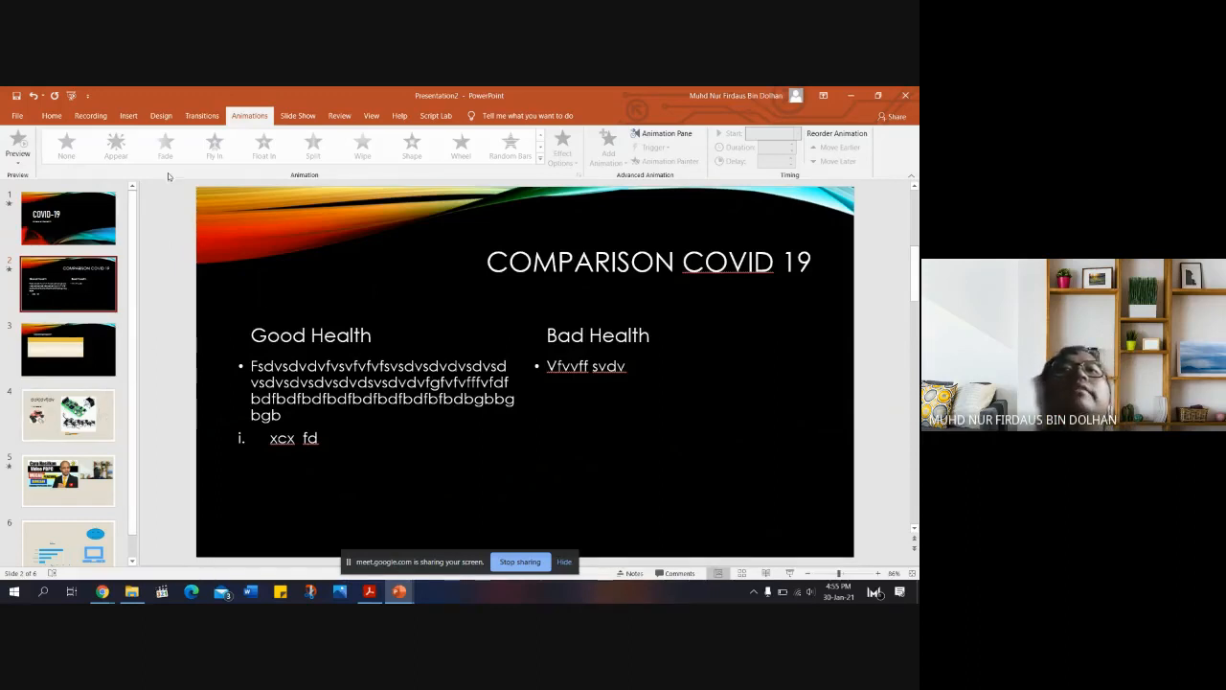
pyautogui.click(68, 415)
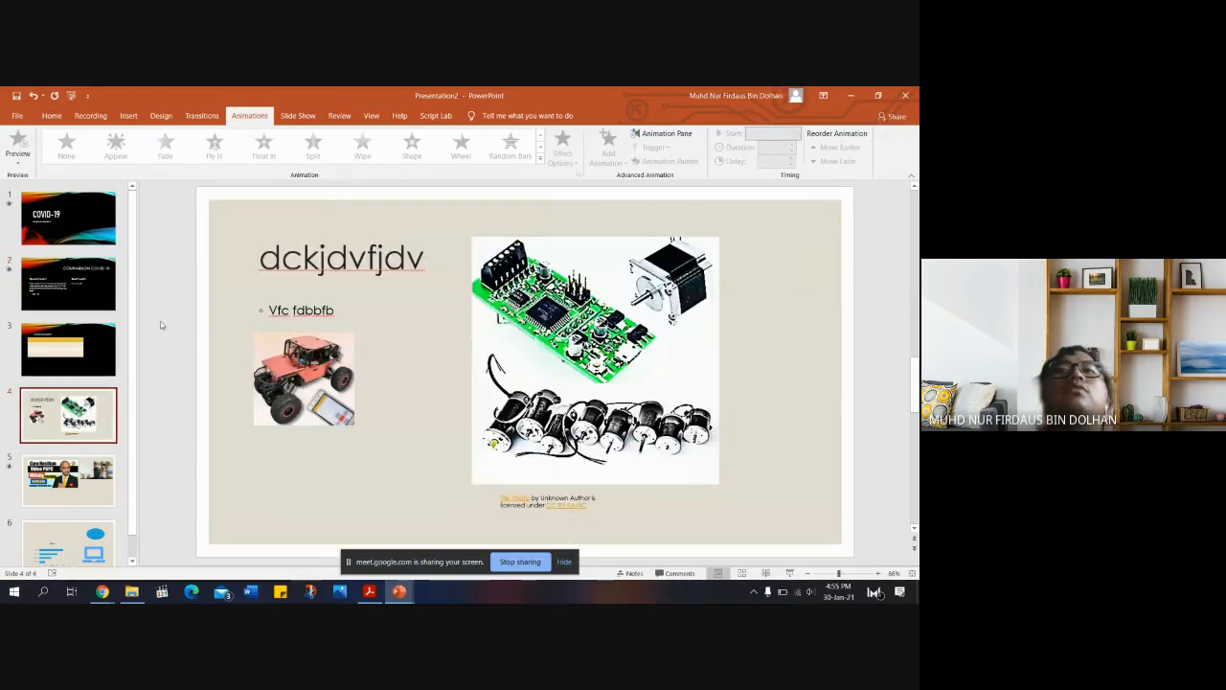
pyautogui.click(323, 375)
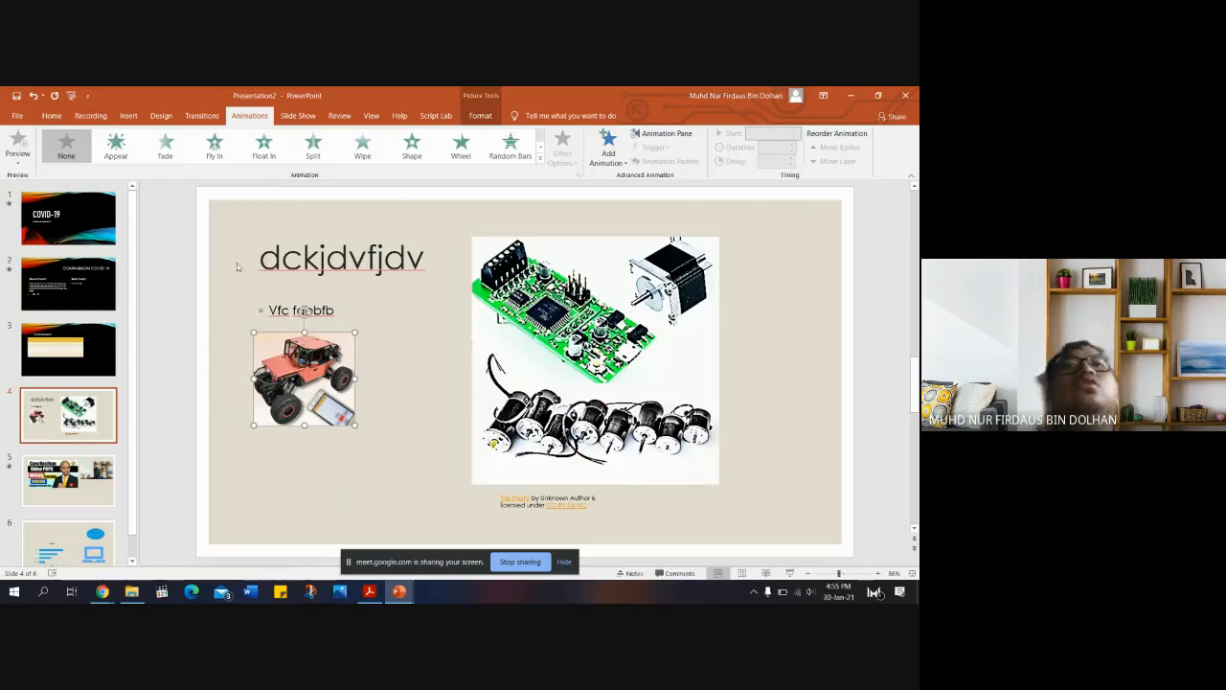
pyautogui.click(114, 149)
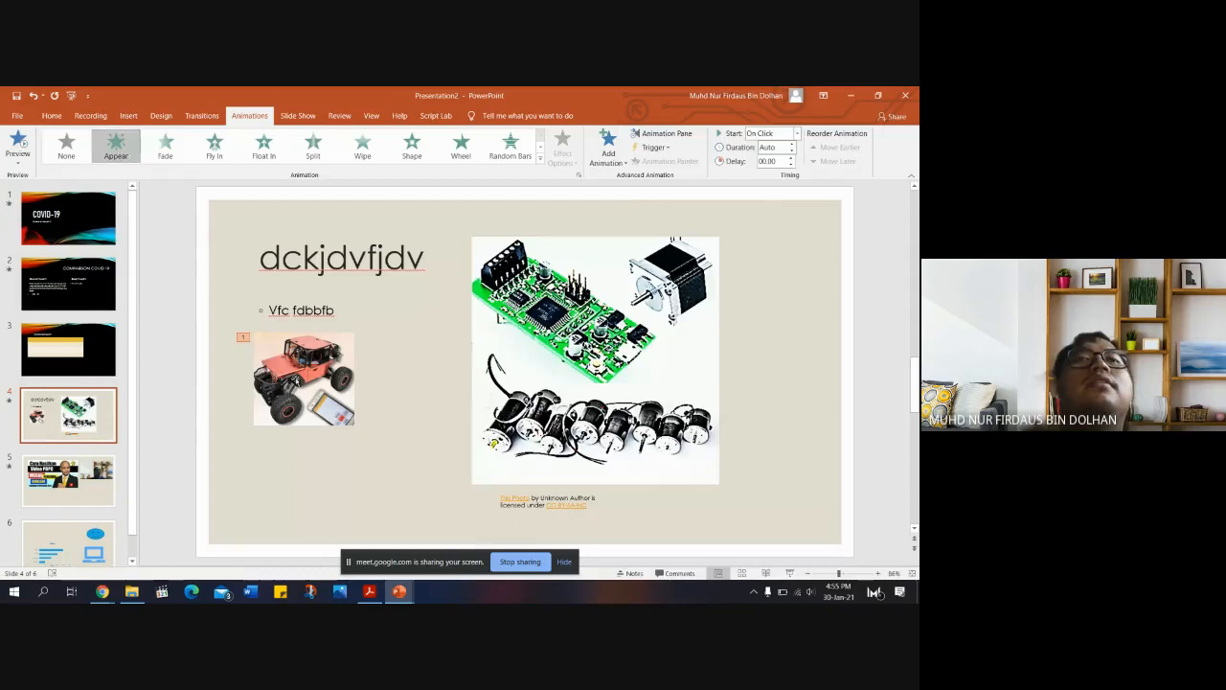
pyautogui.click(520, 353)
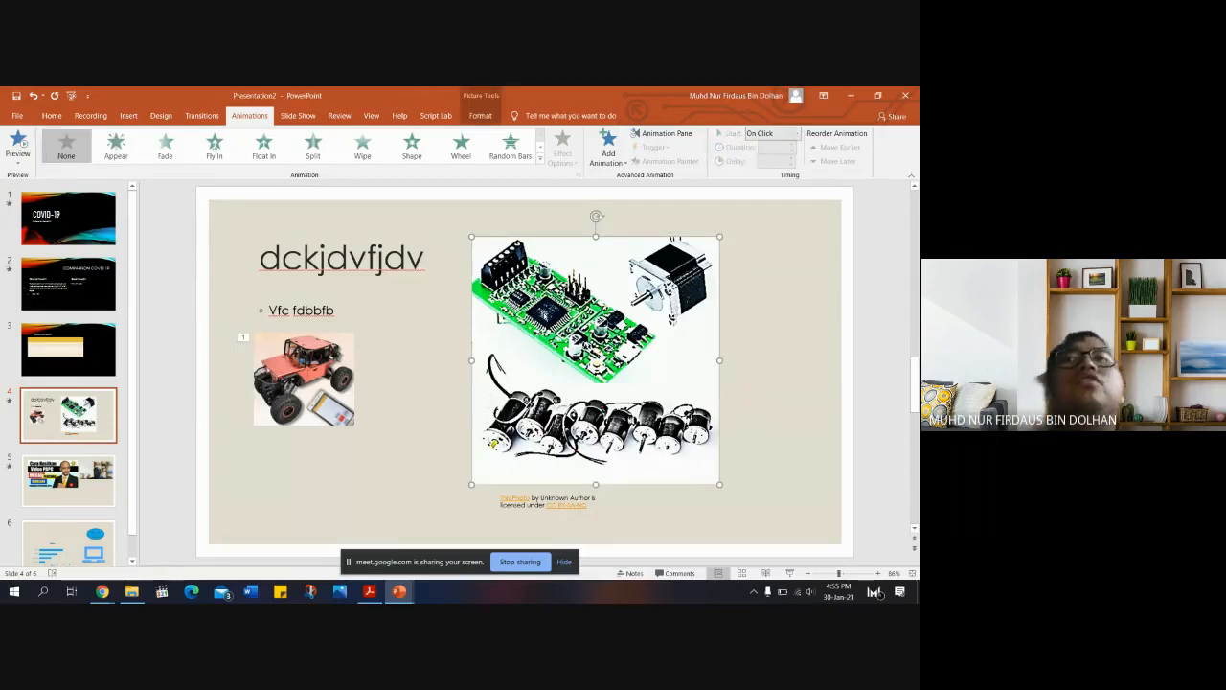
pyautogui.click(214, 146)
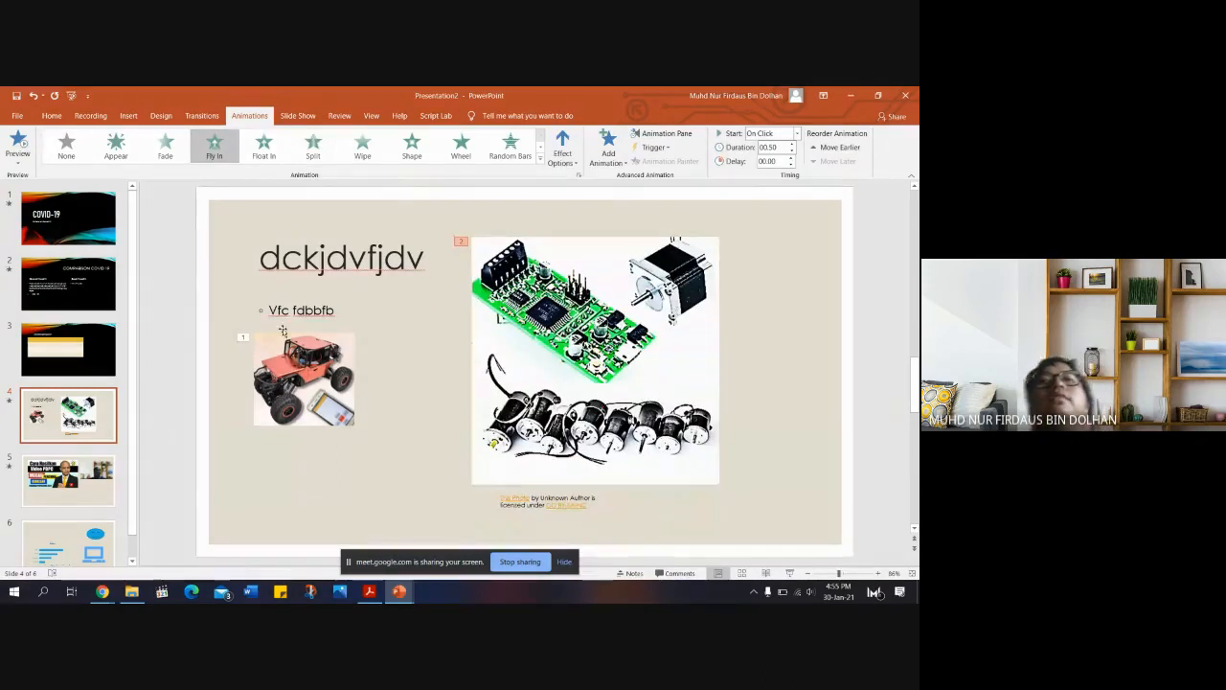
# Play the slide show from slide 3 through both picture animations on slide 4, and end the show.
pyautogui.click(102, 338)
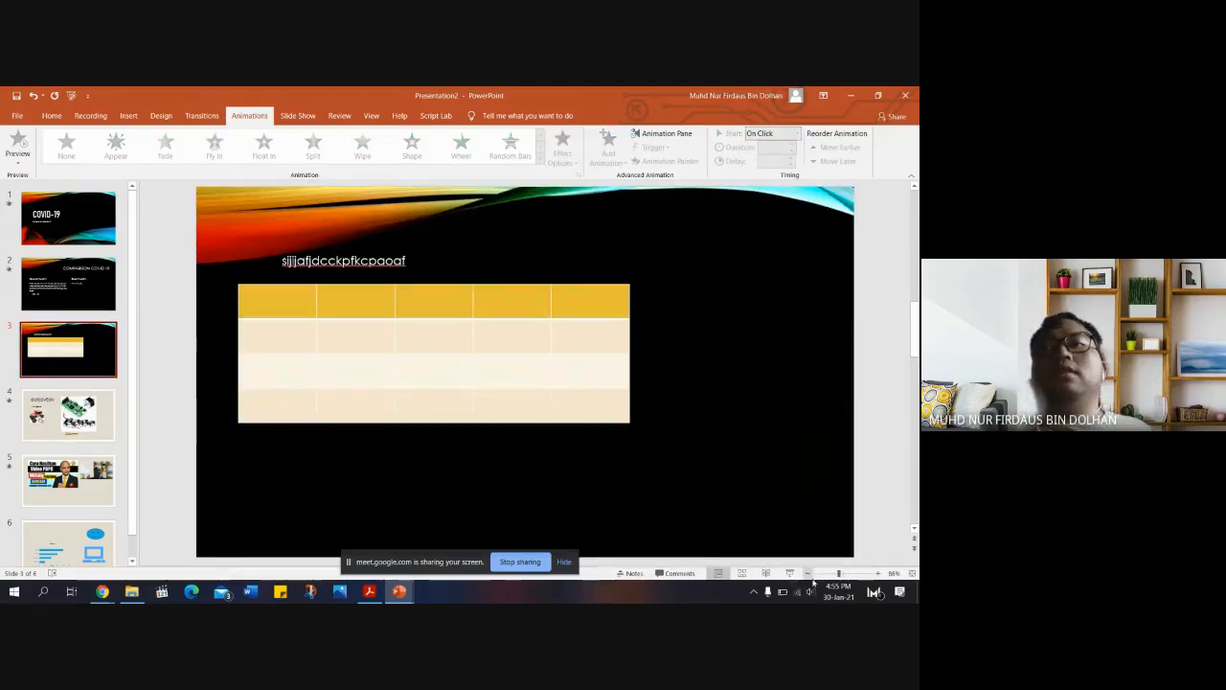
pyautogui.click(790, 574)
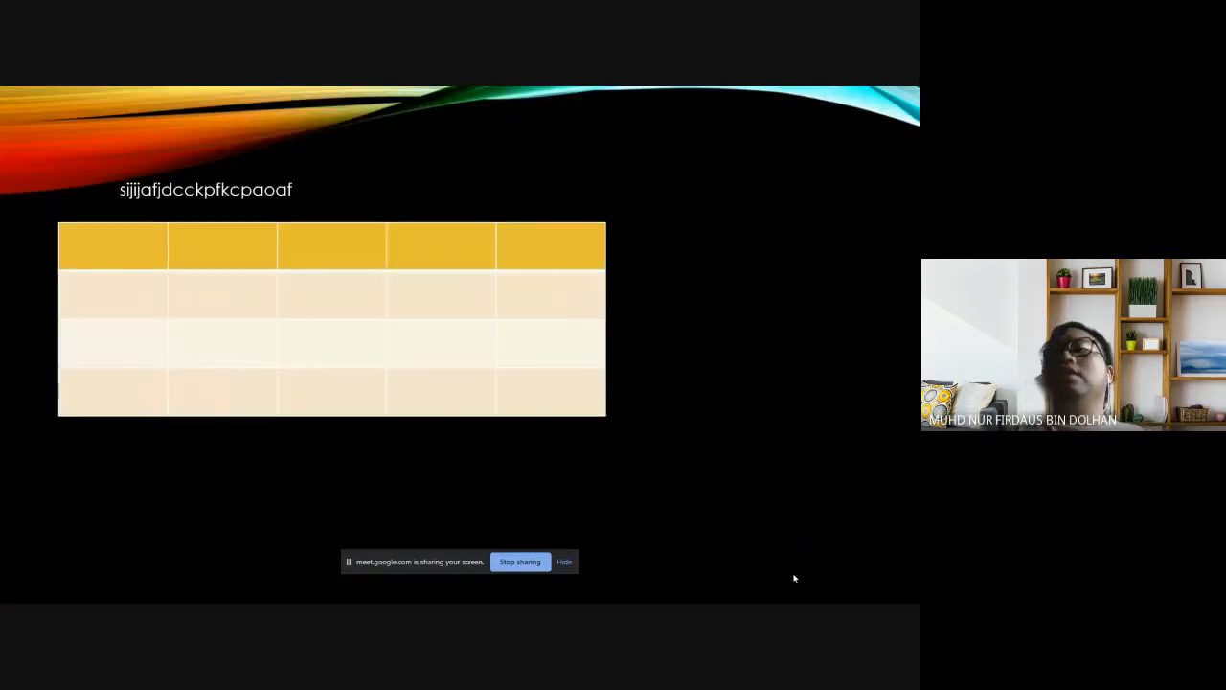
pyautogui.click(794, 577)
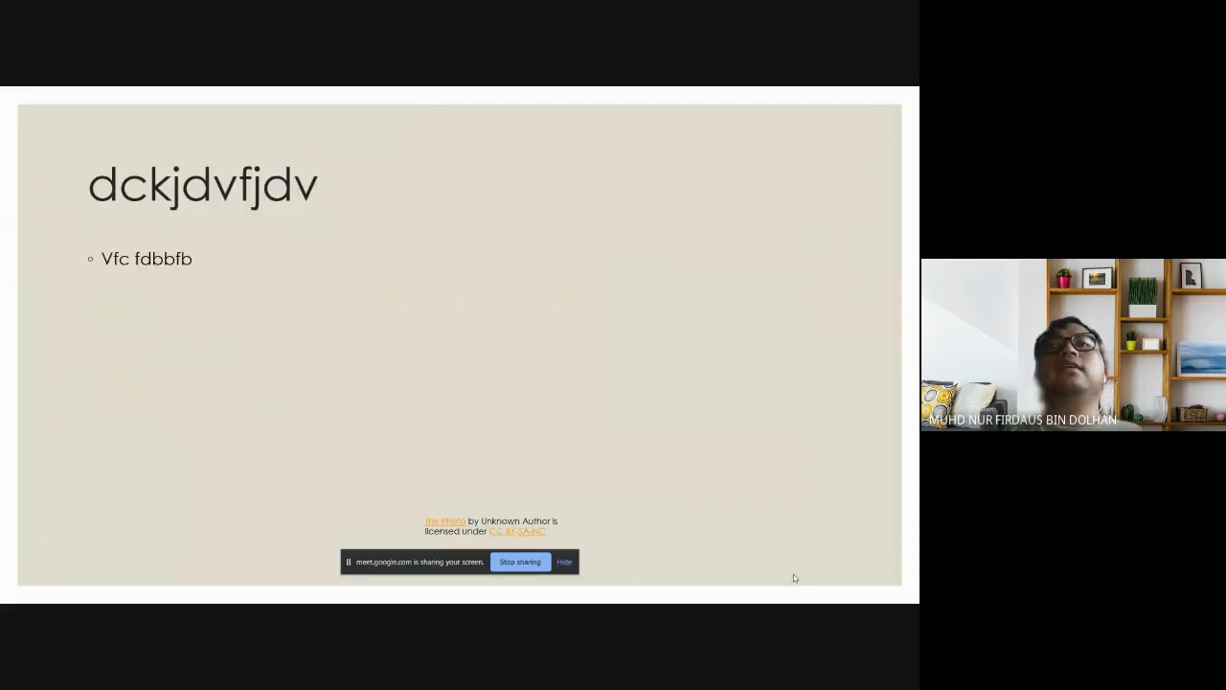
pyautogui.click(794, 577)
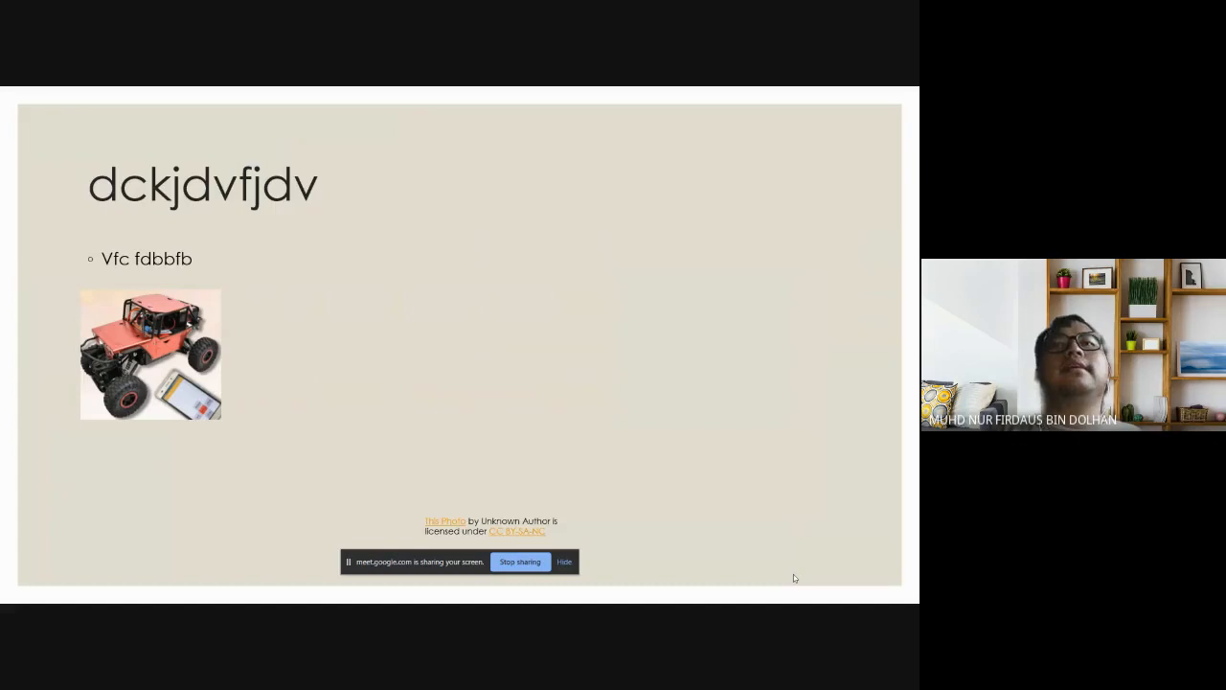
pyautogui.click(794, 577)
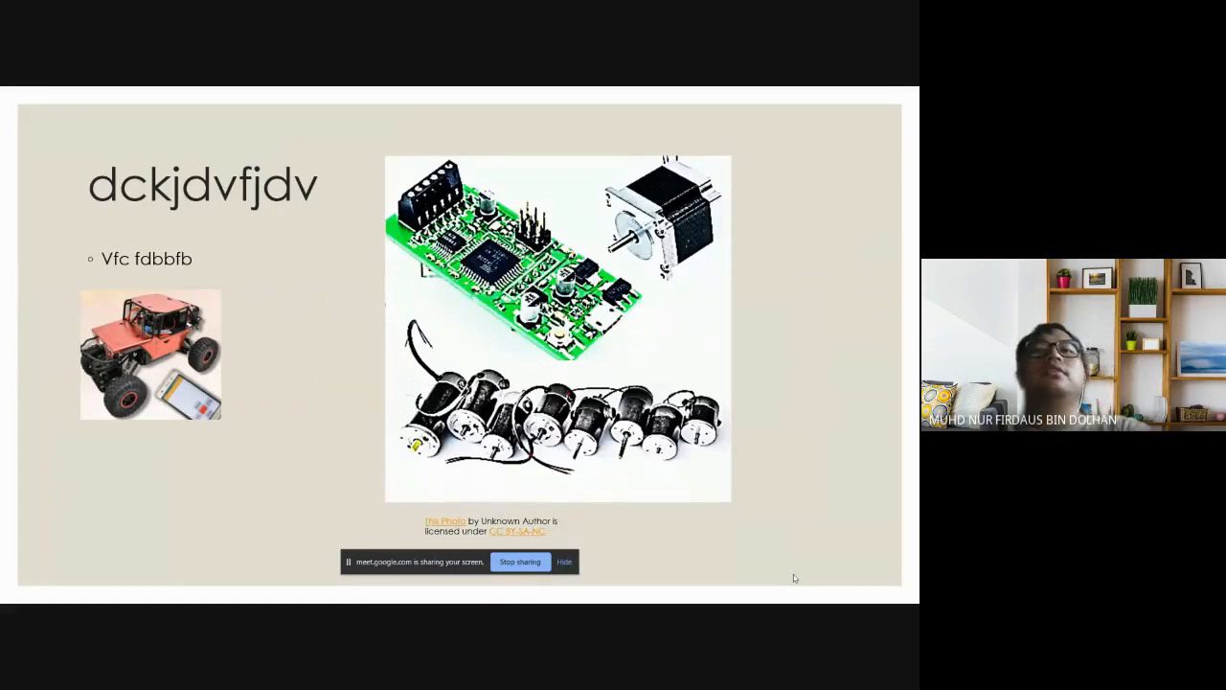
pyautogui.press('Escape')
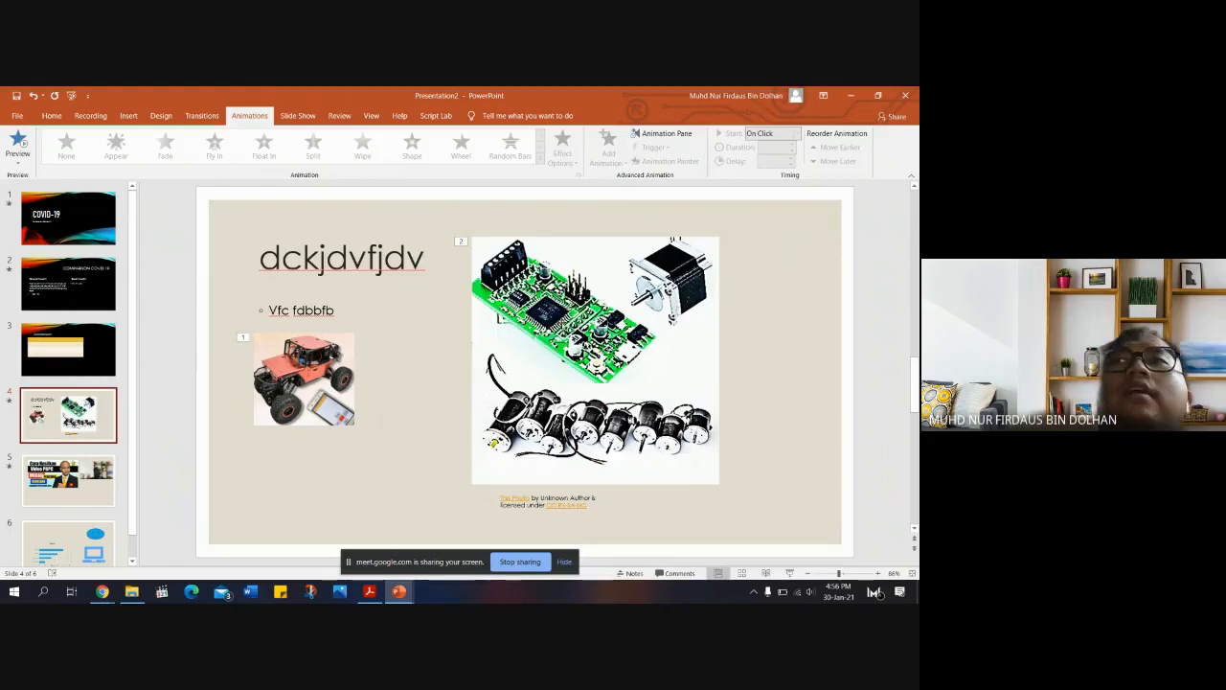
# Show the list of slide 4's animations and move the car picture's Appear effect after the circuit board picture's Fly In.
pyautogui.click(463, 243)
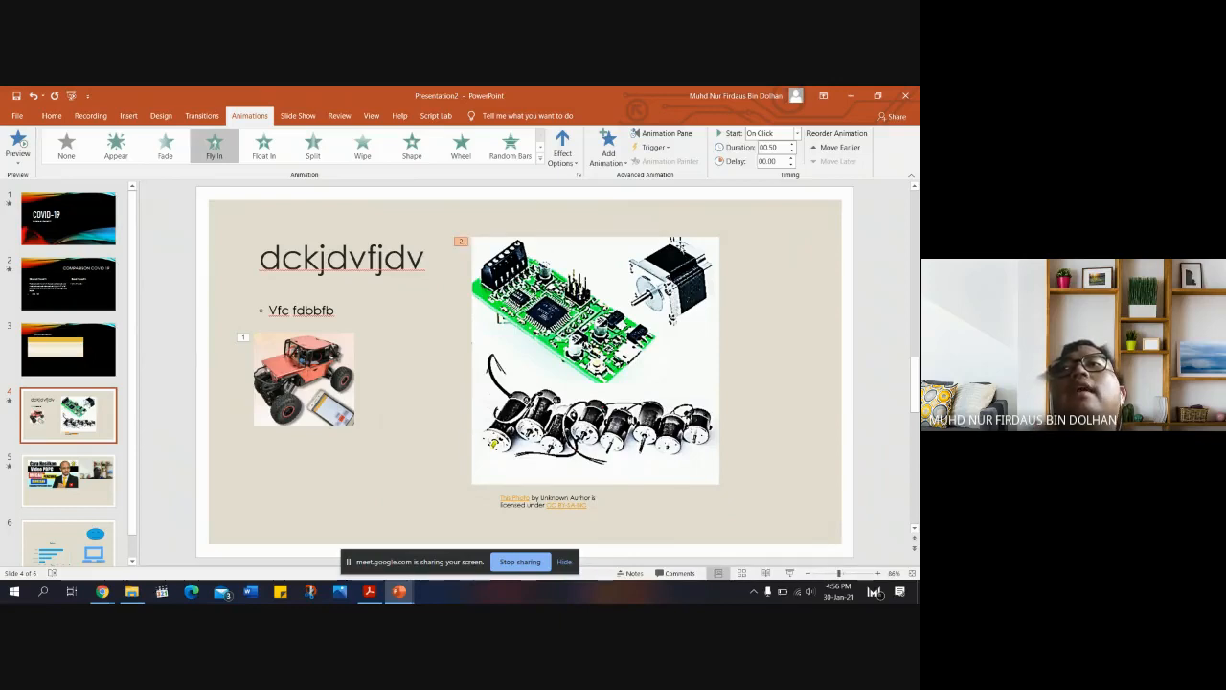
pyautogui.click(677, 134)
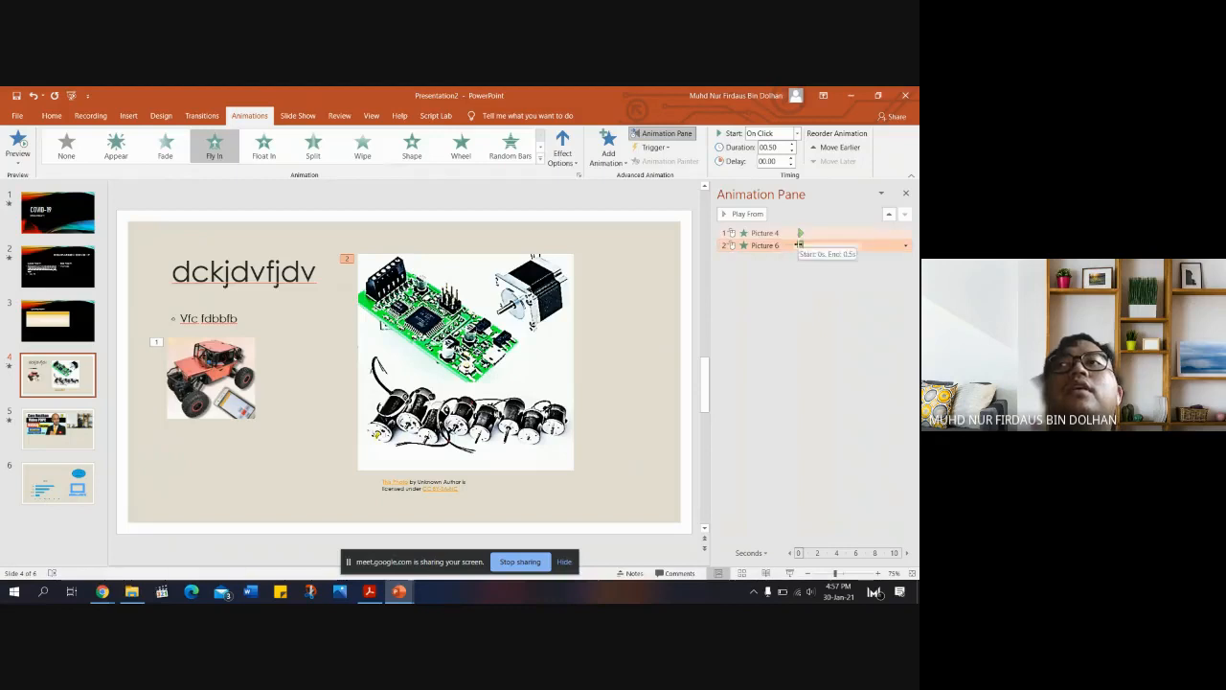
pyautogui.moveTo(775, 233)
pyautogui.mouseDown()
pyautogui.moveTo(774, 255)
pyautogui.moveTo(768, 246)
pyautogui.mouseUp()
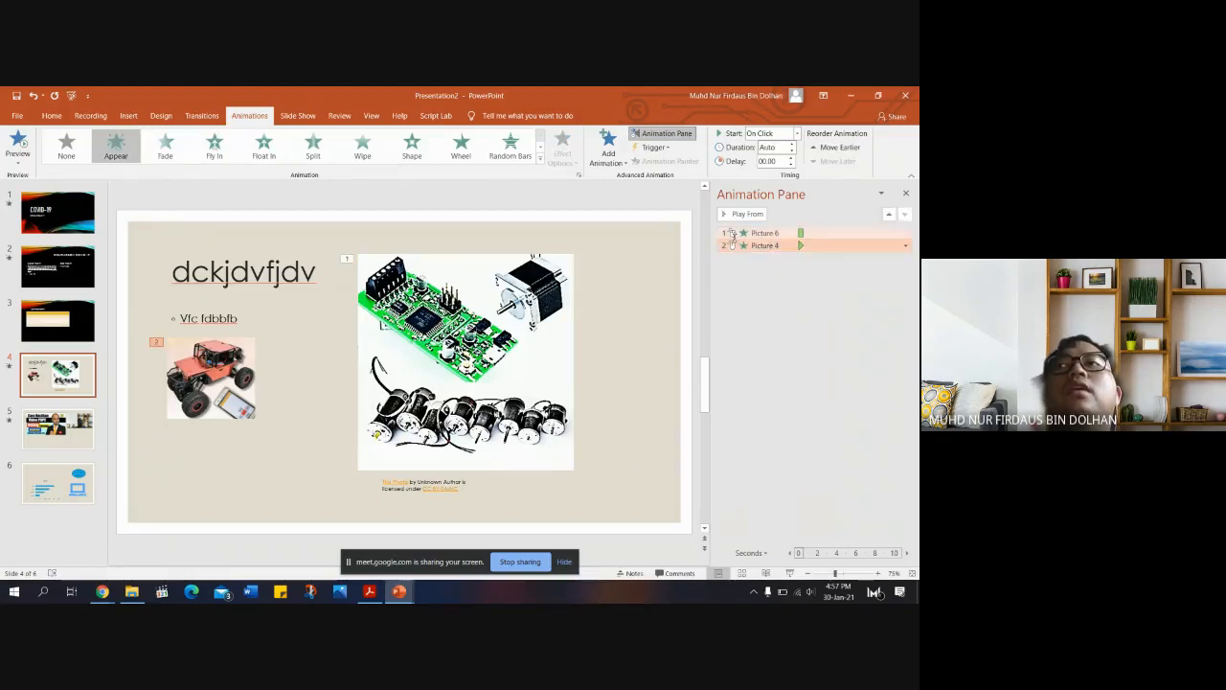
# Try moving the circuit board picture's Fly In effect later and earlier in the animation order, leaving it first.
pyautogui.rightClick(801, 239)
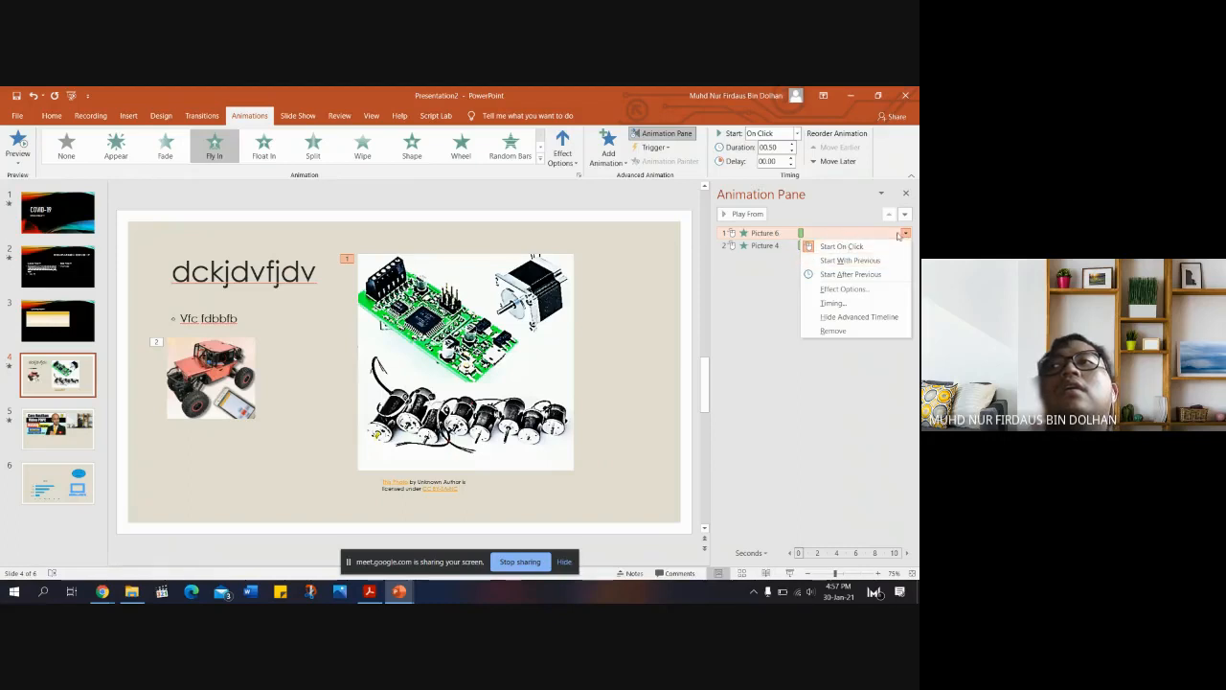
pyautogui.click(906, 235)
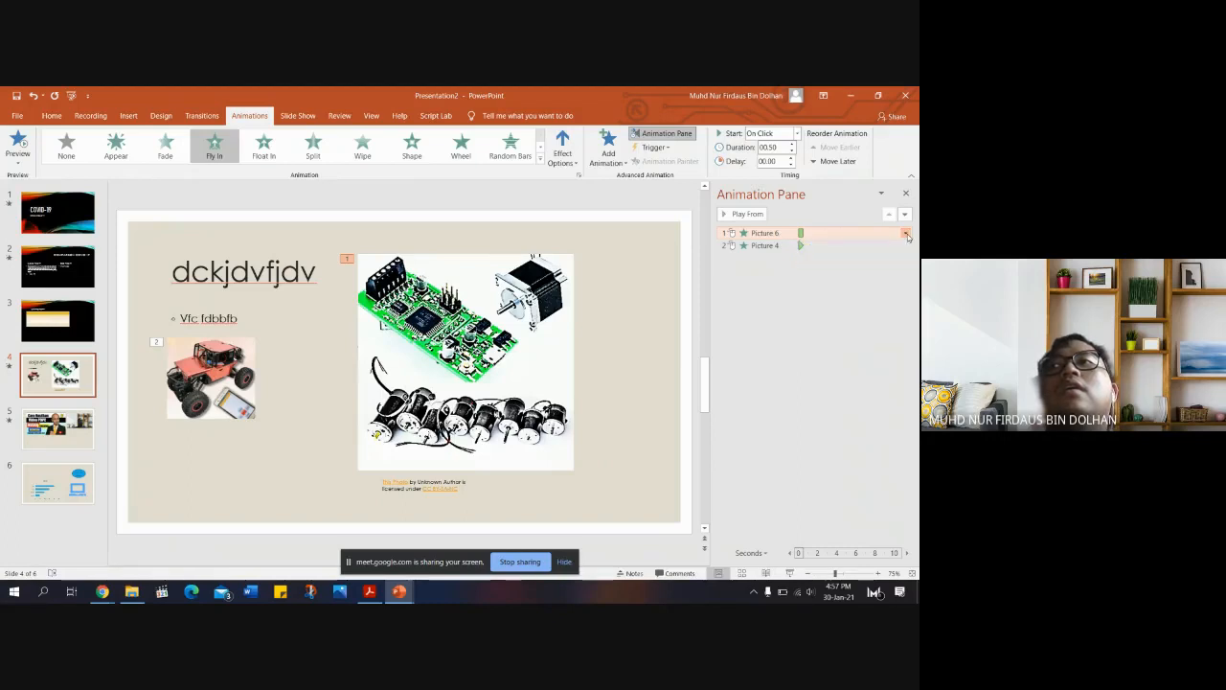
pyautogui.click(906, 234)
pyautogui.click(905, 215)
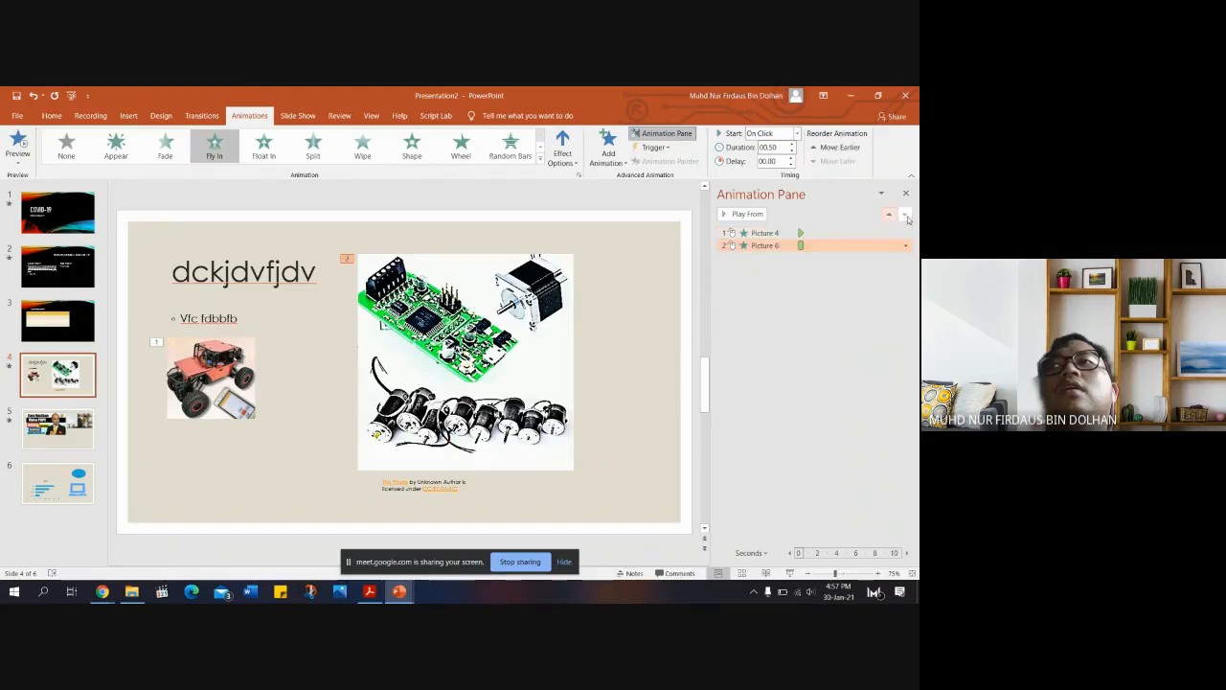
pyautogui.click(889, 216)
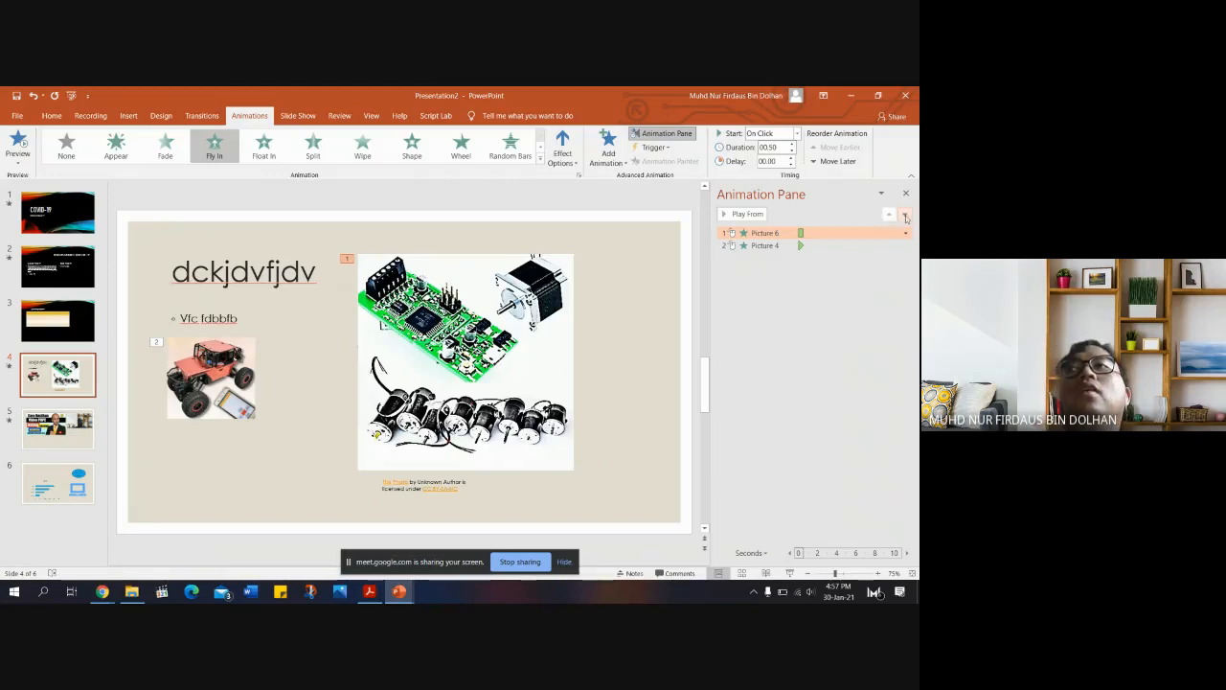
pyautogui.click(906, 216)
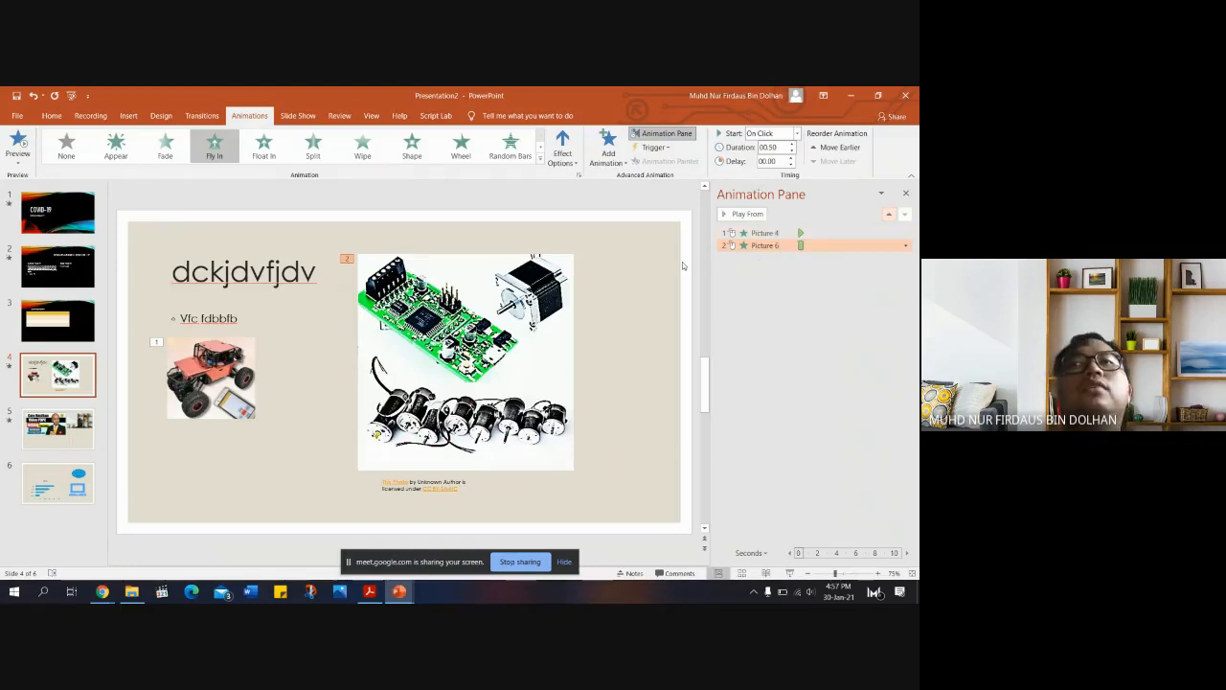
pyautogui.click(889, 215)
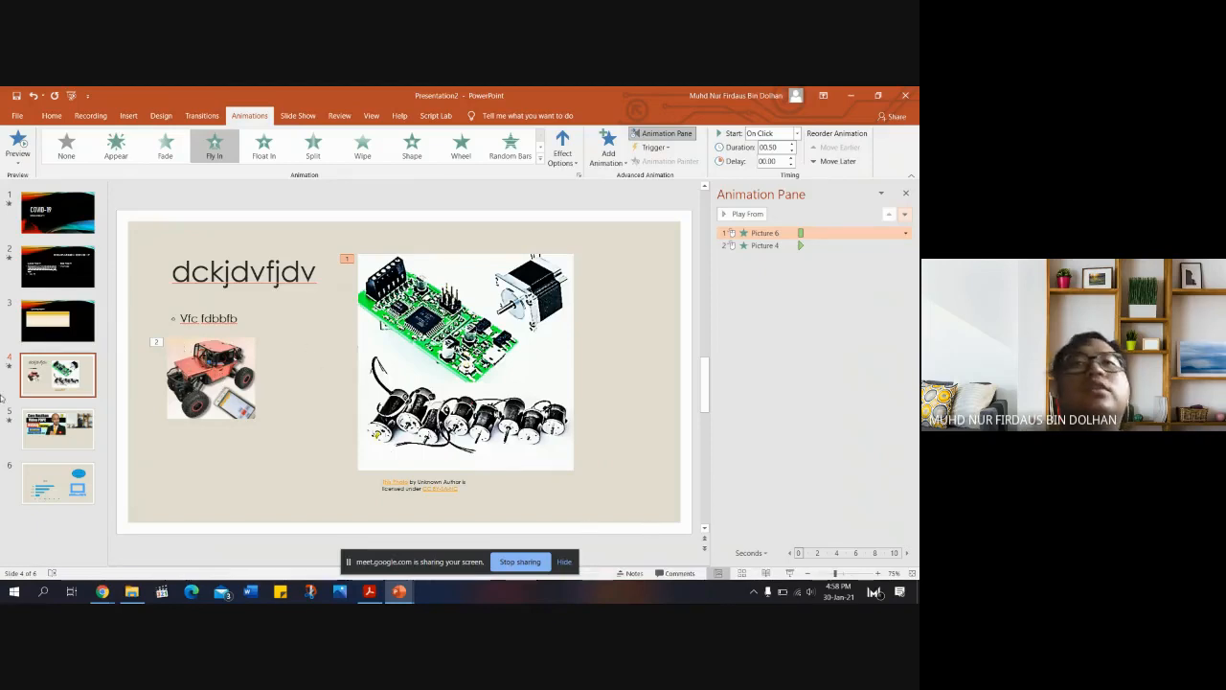
# Run the slide show from slide 3 to check the reordered picture animations on slide 4, and exit it.
pyautogui.click(58, 321)
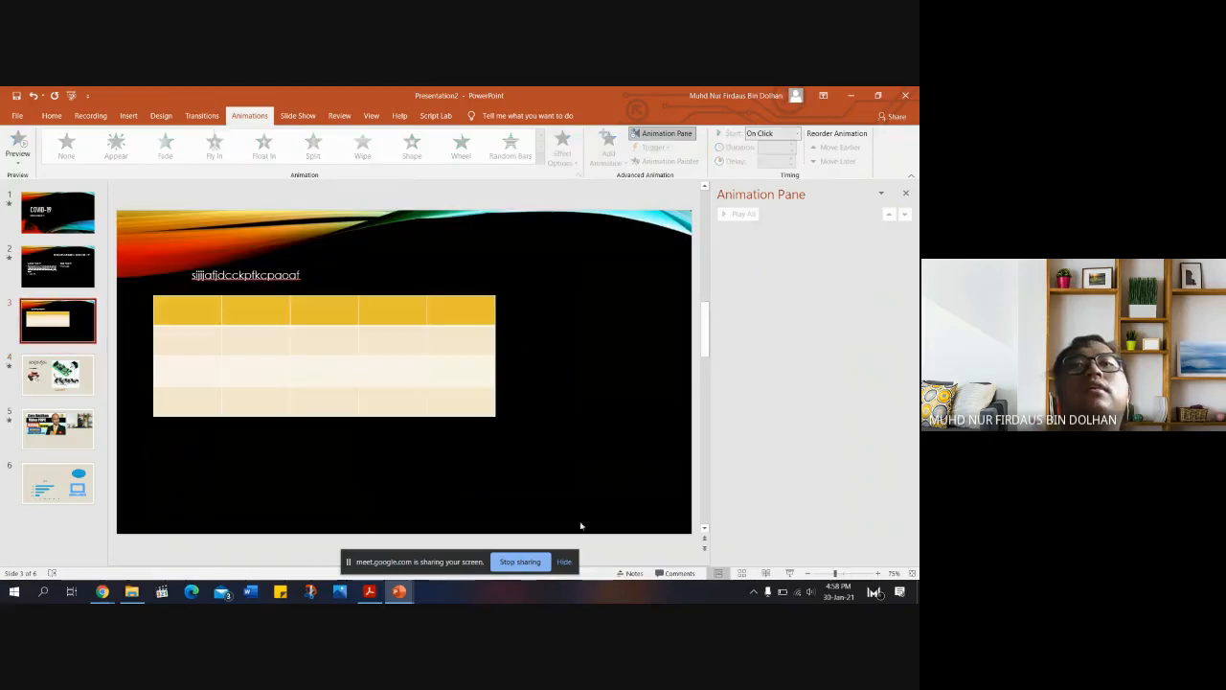
pyautogui.click(790, 572)
pyautogui.click(796, 582)
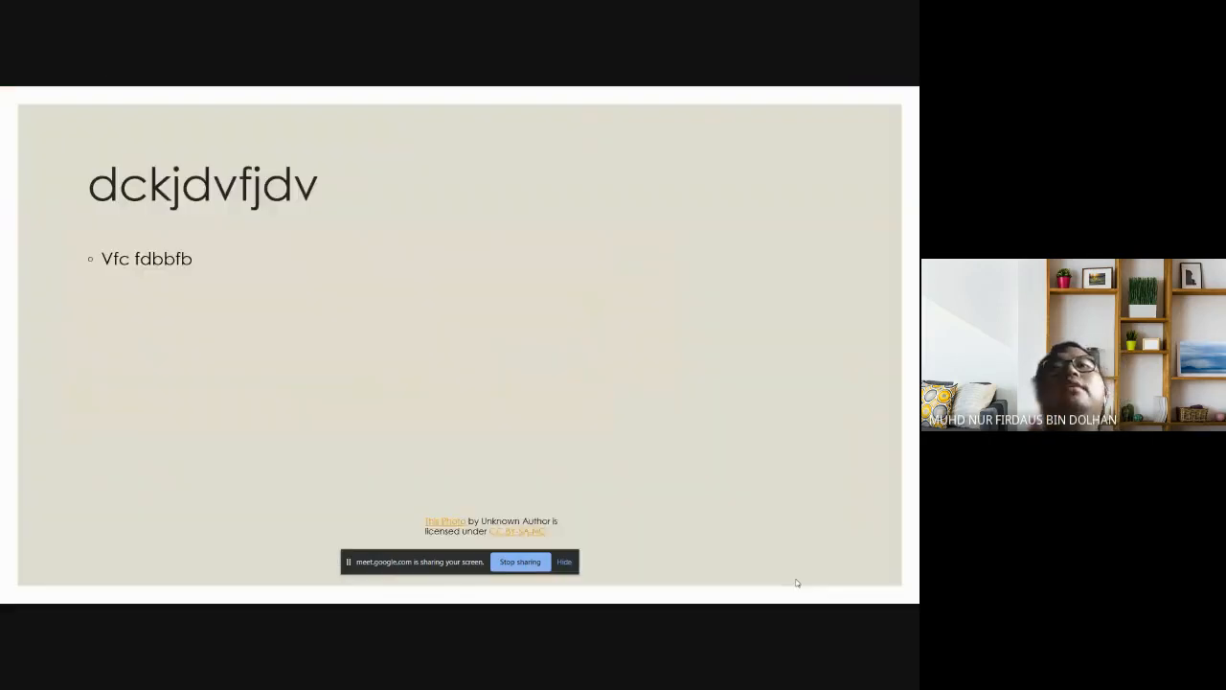
pyautogui.click(796, 582)
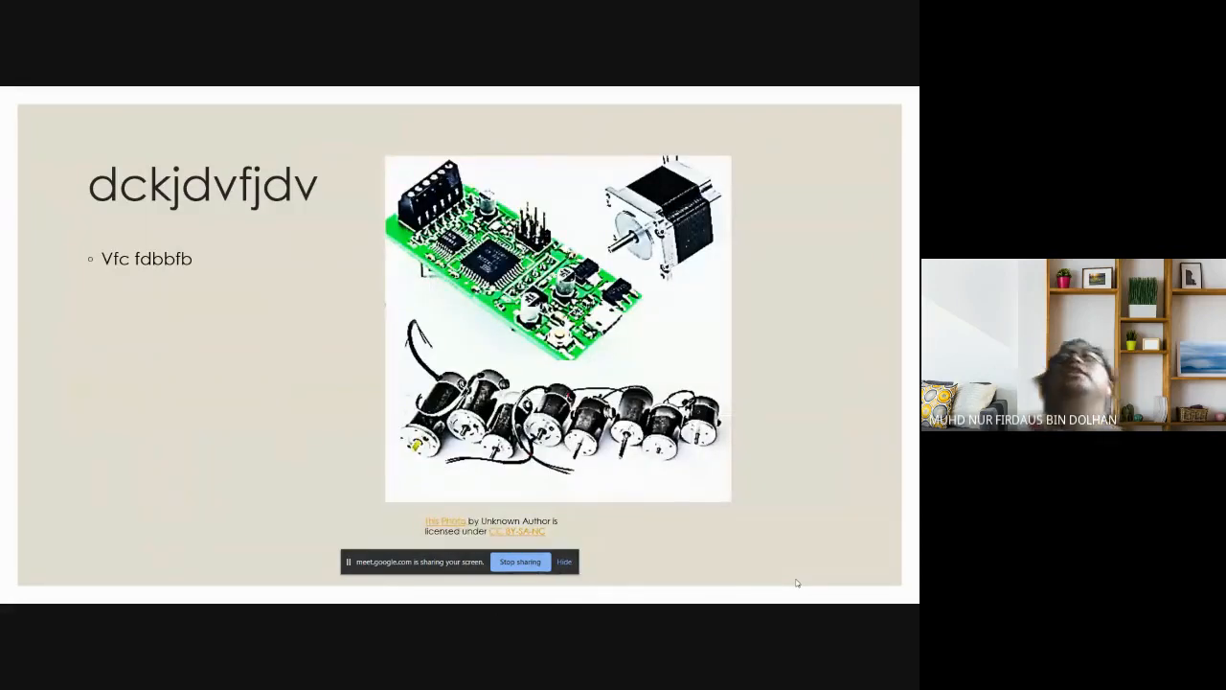
pyautogui.click(796, 582)
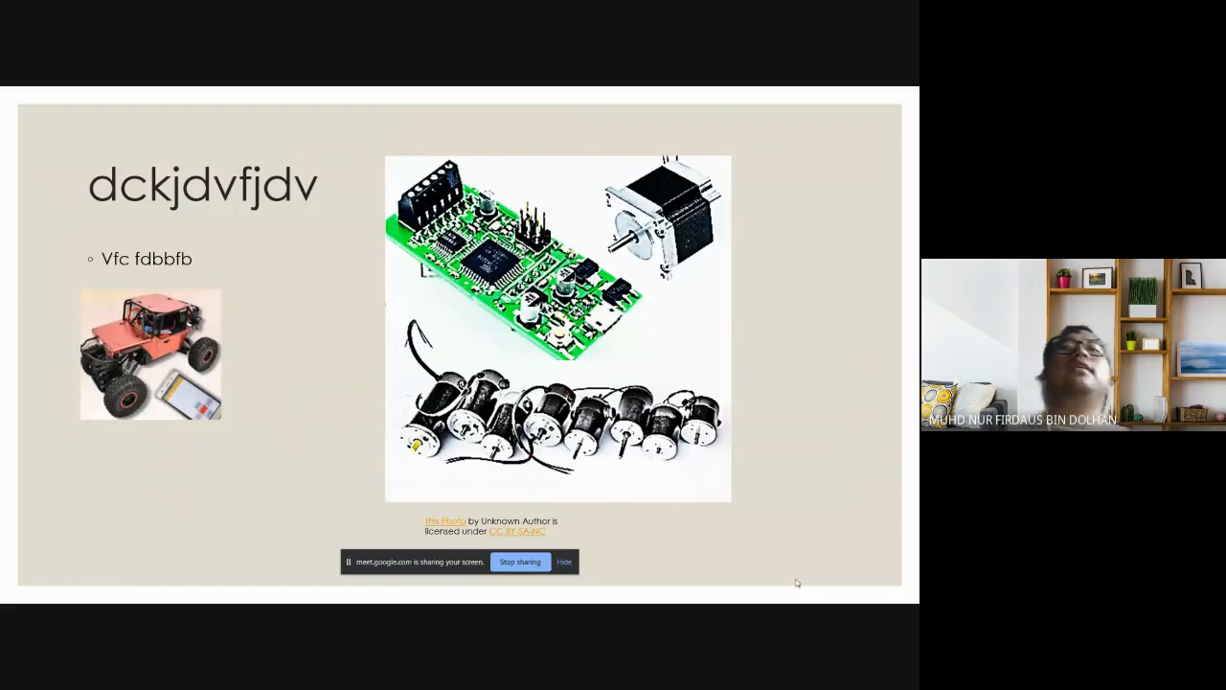
pyautogui.press('Escape')
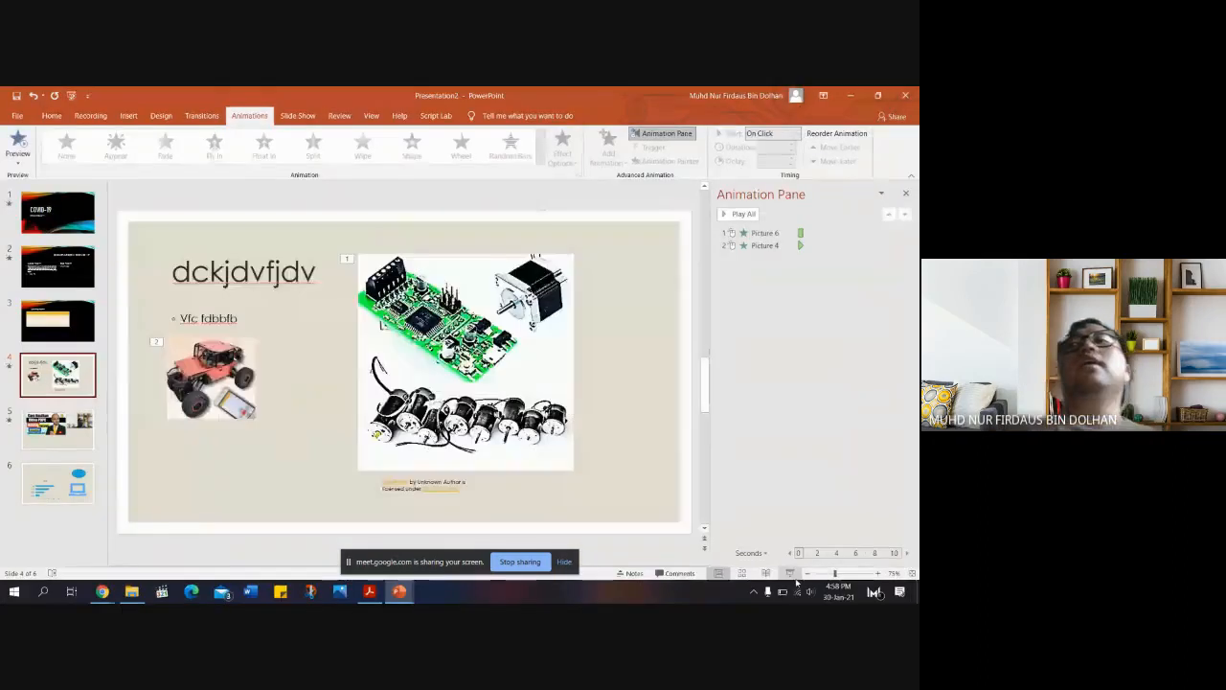